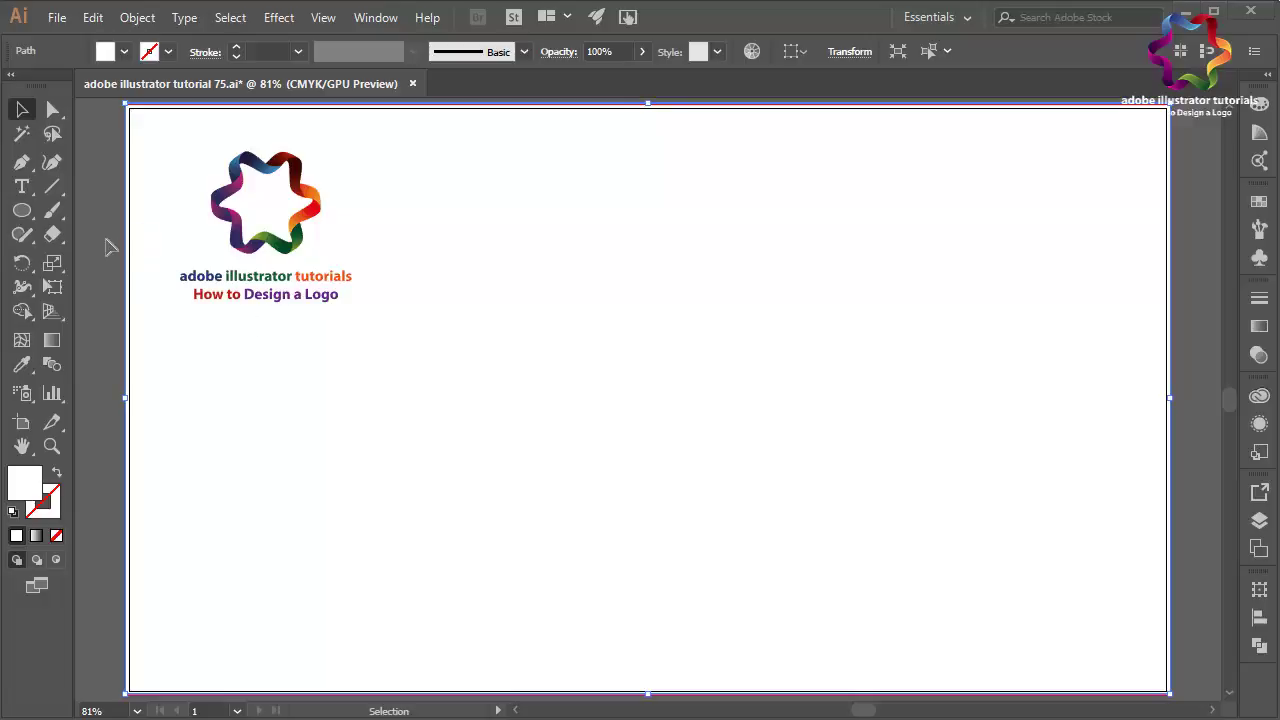
- Pass through the Pen tool and settle on the Ellipse tool (L) in the toolbar
click(23, 163)
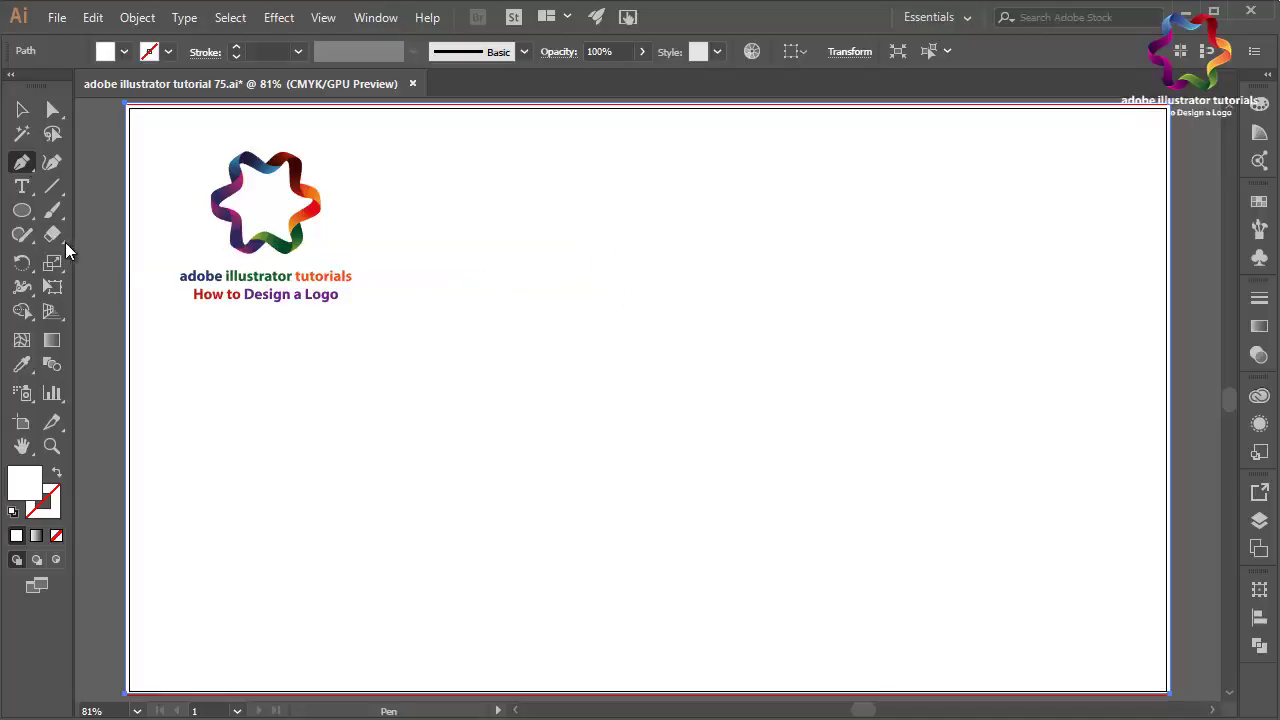
click(24, 213)
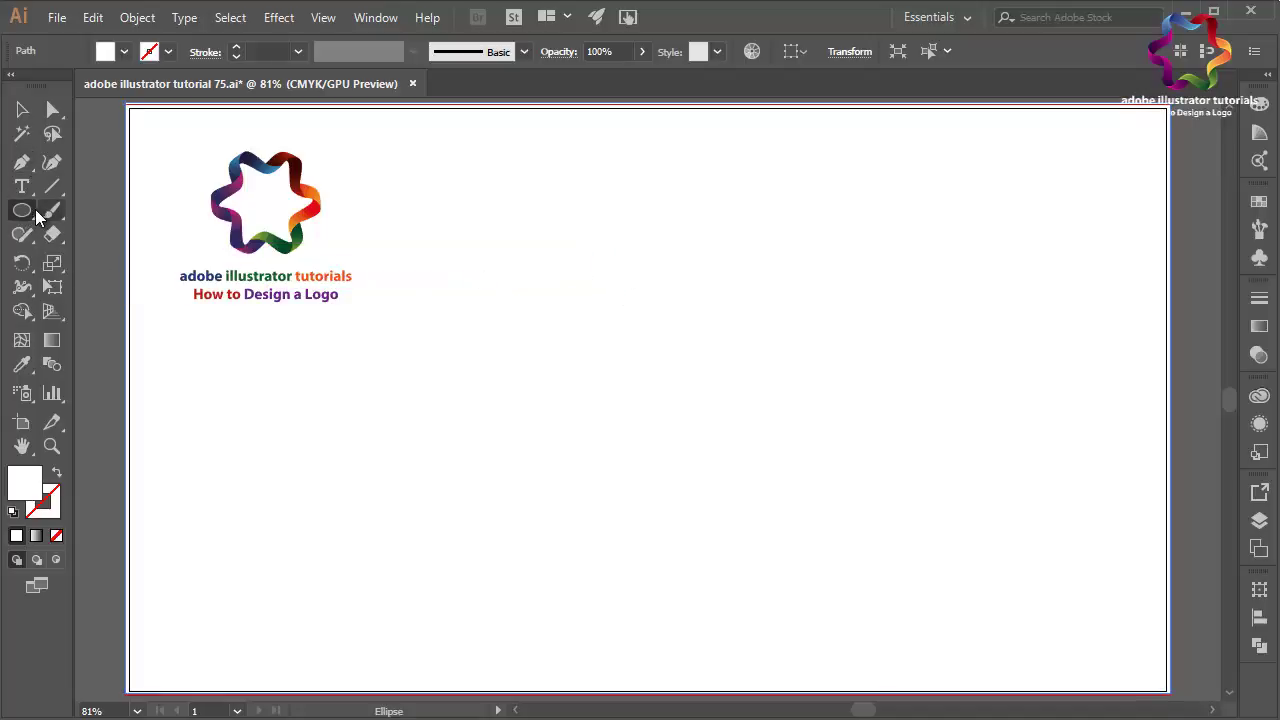
- Draw a circle in the middle of the artboard with the Ellipse tool
click(23, 210)
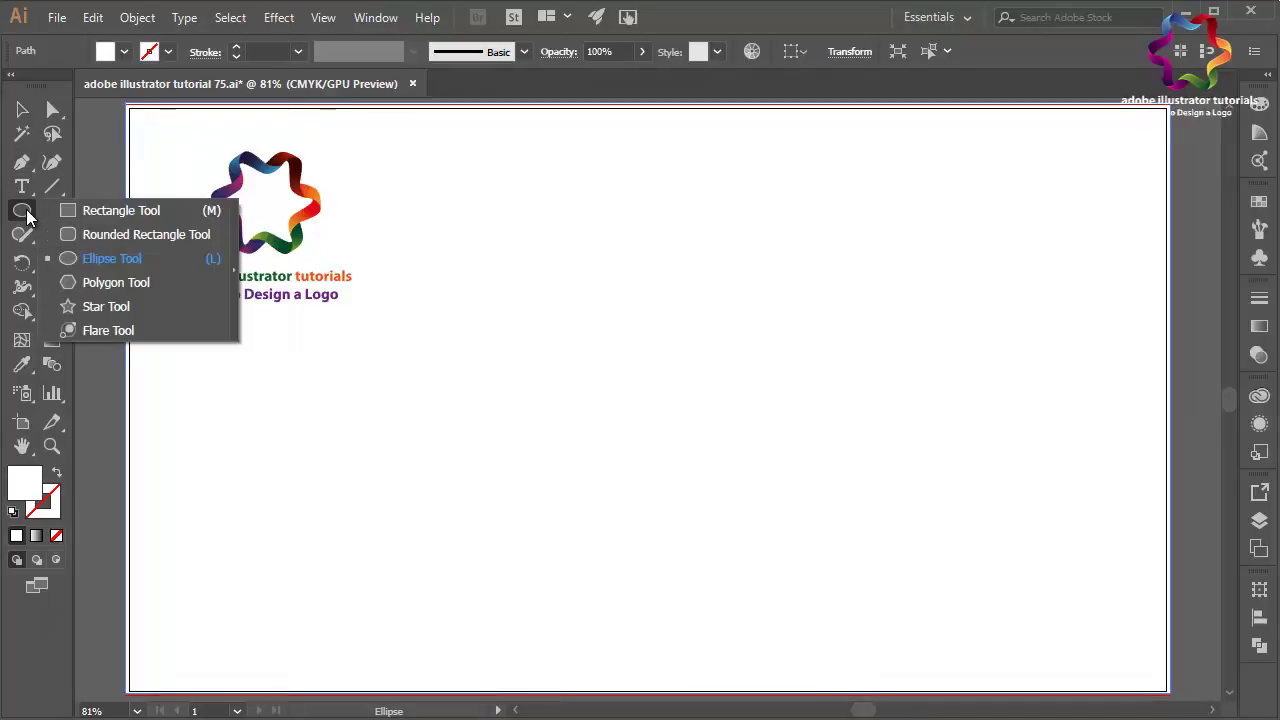
click(128, 262)
drag(474, 240, 726, 492)
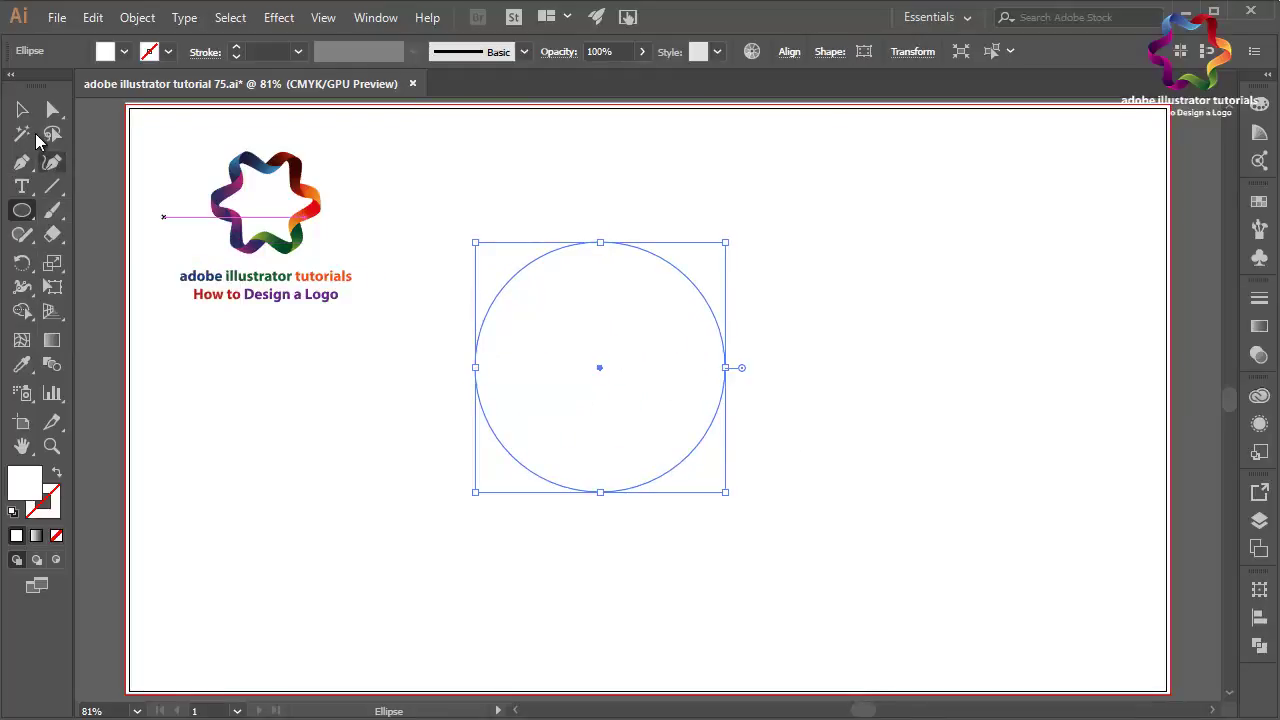
- Make the circle an unfilled ring with a grey #828282 outline of 16 pt
double_click(25, 488)
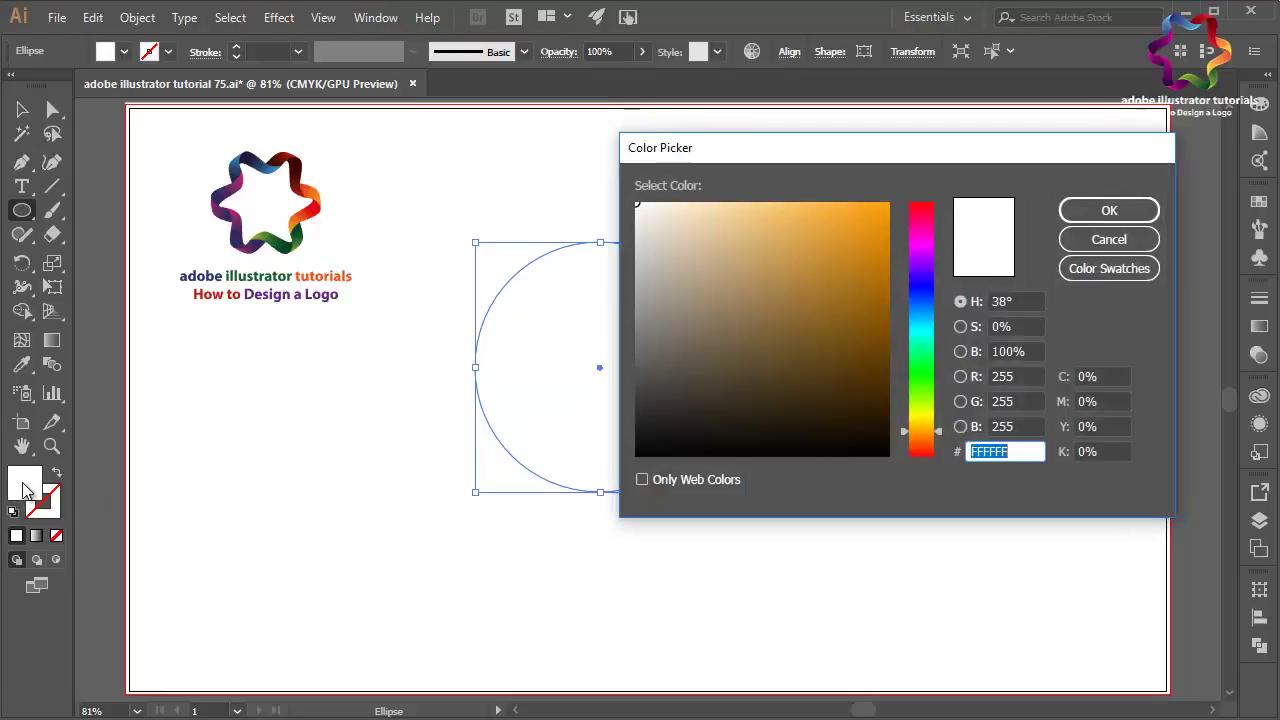
text(828282)
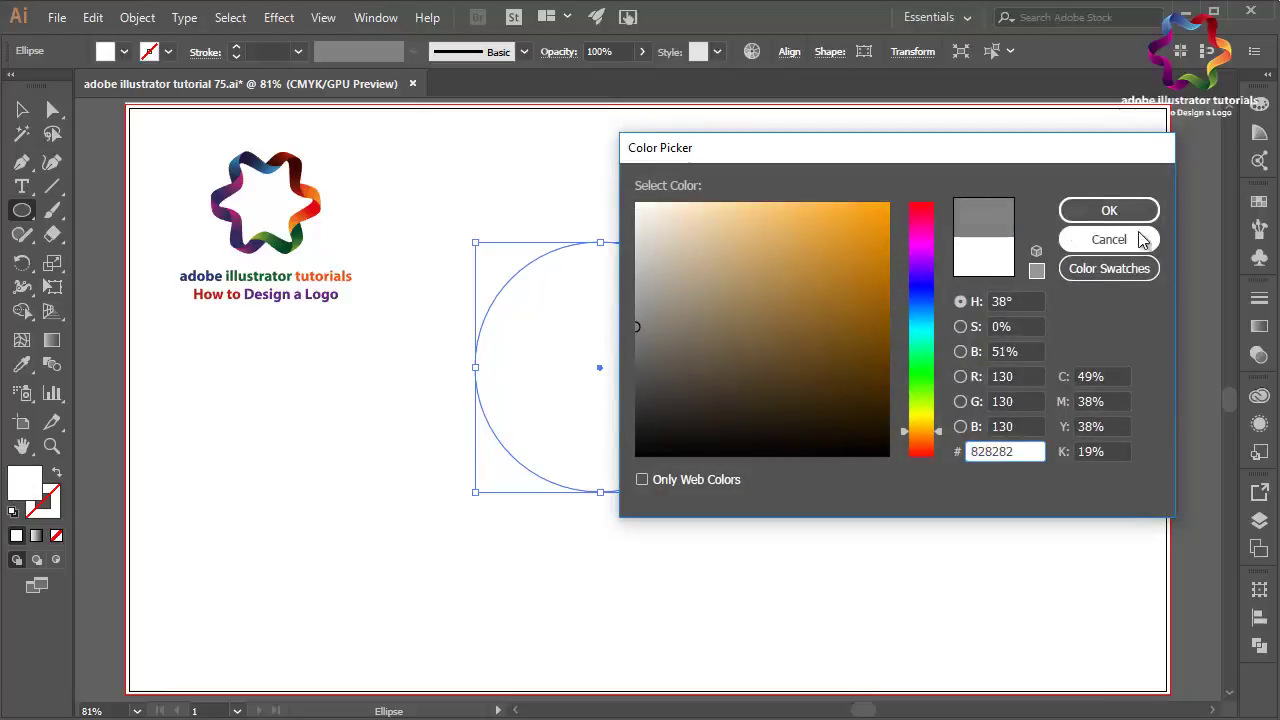
click(1105, 211)
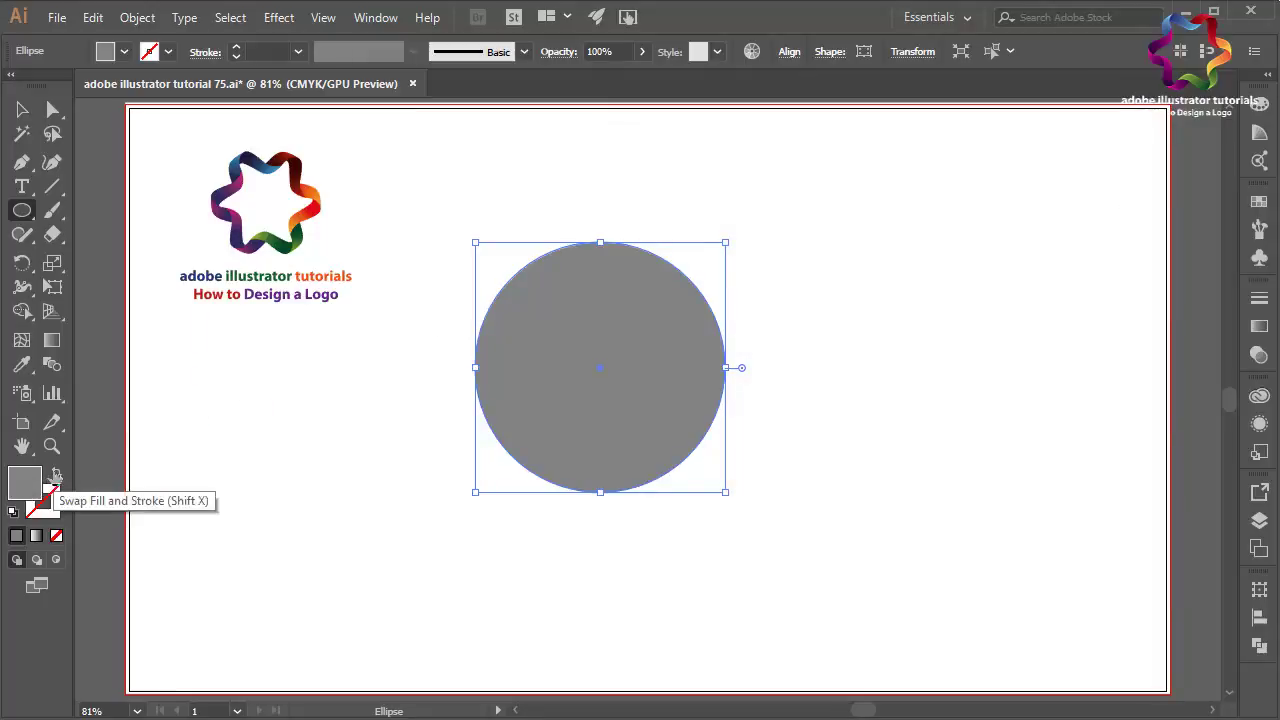
click(55, 475)
click(299, 55)
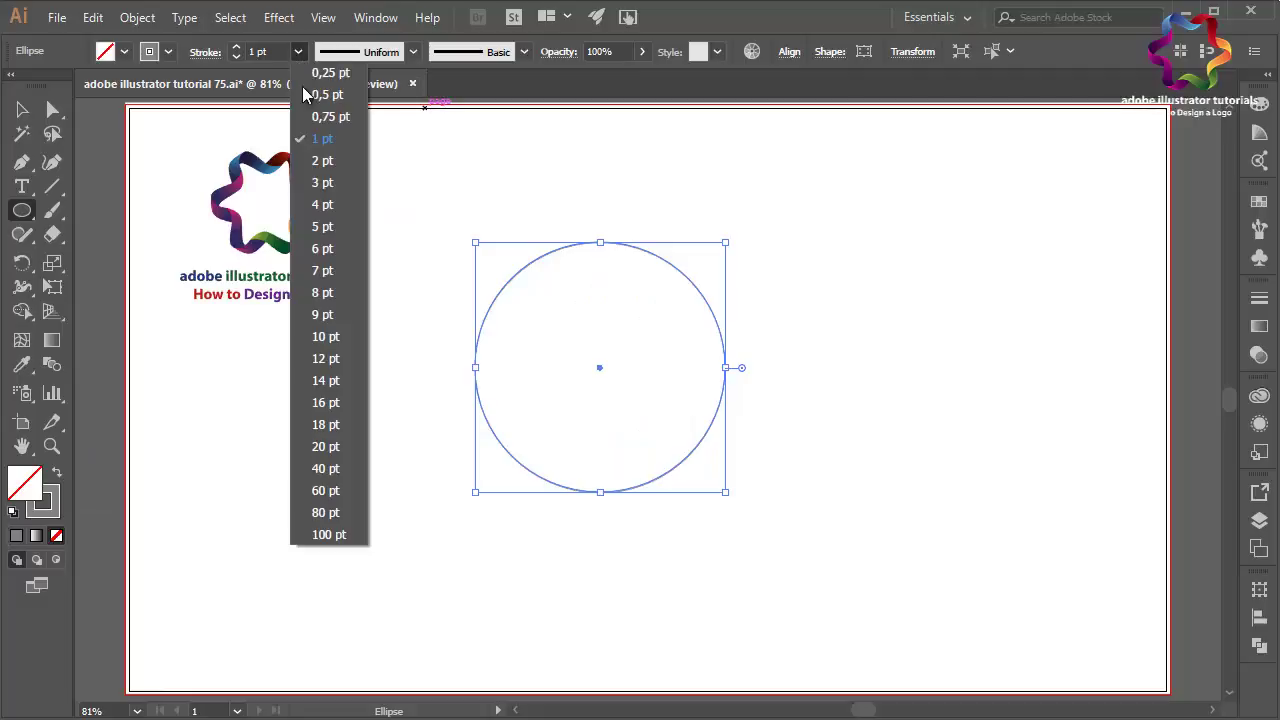
click(329, 337)
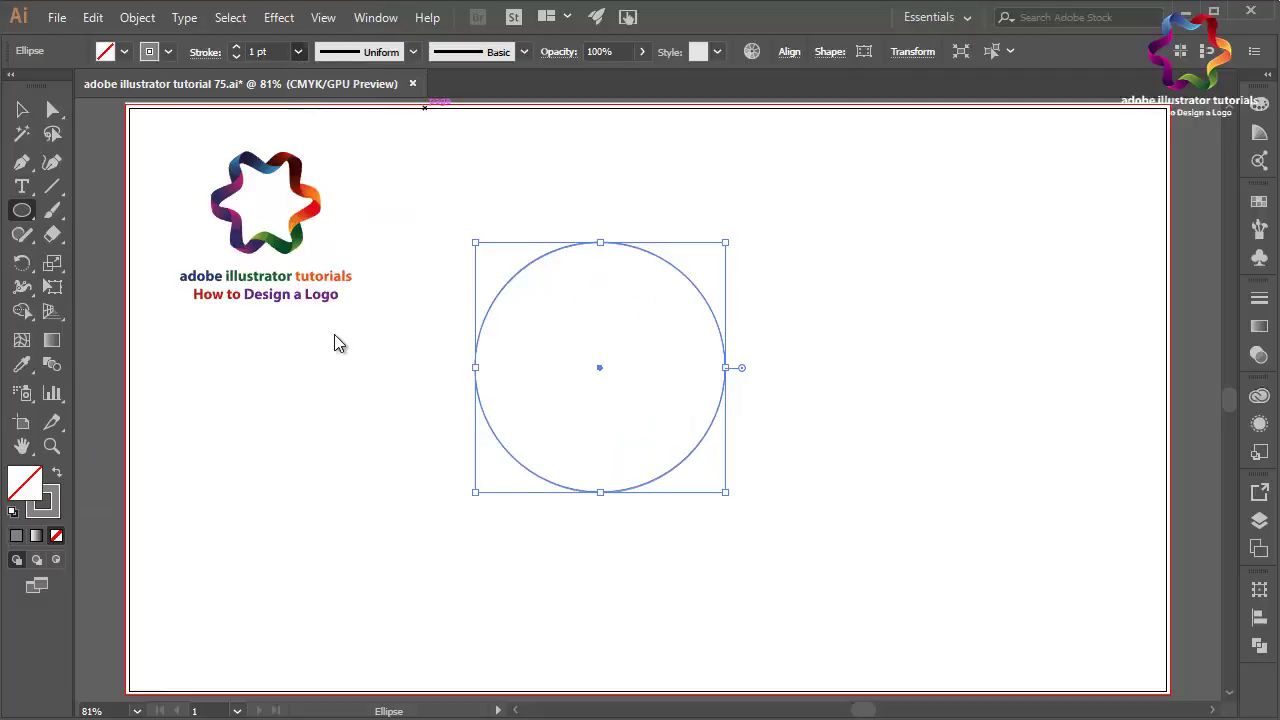
click(298, 54)
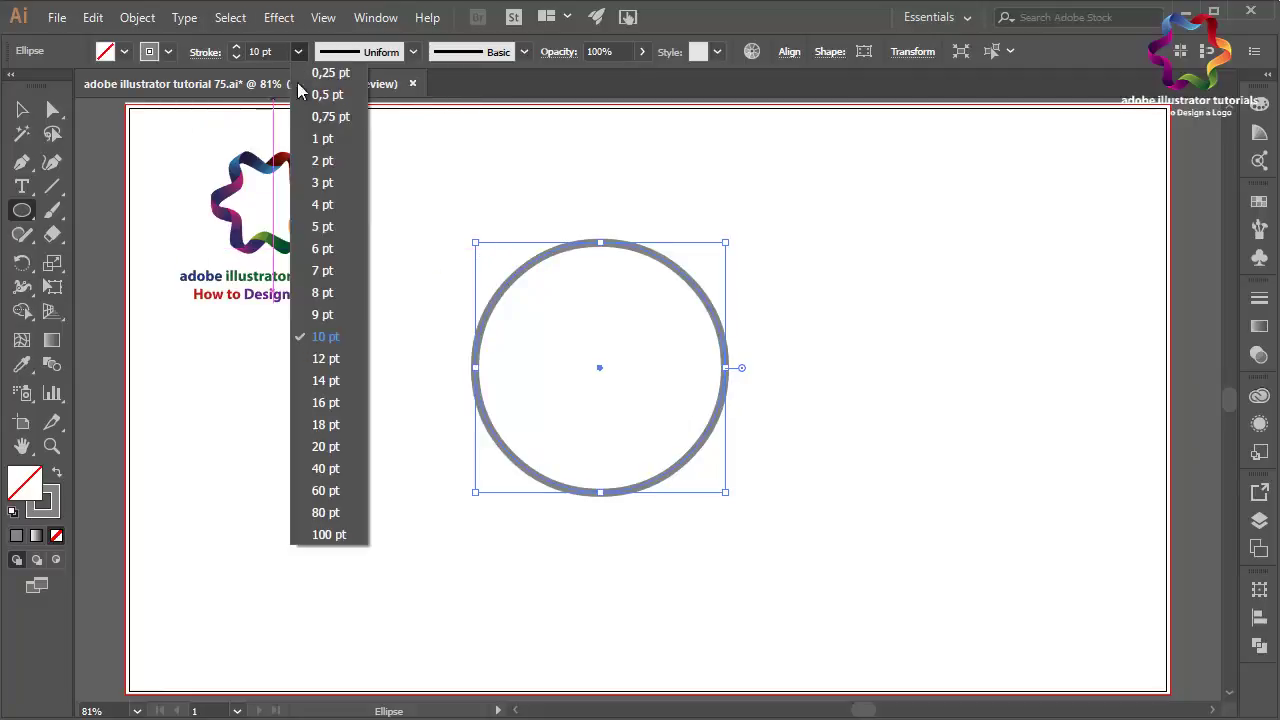
click(342, 403)
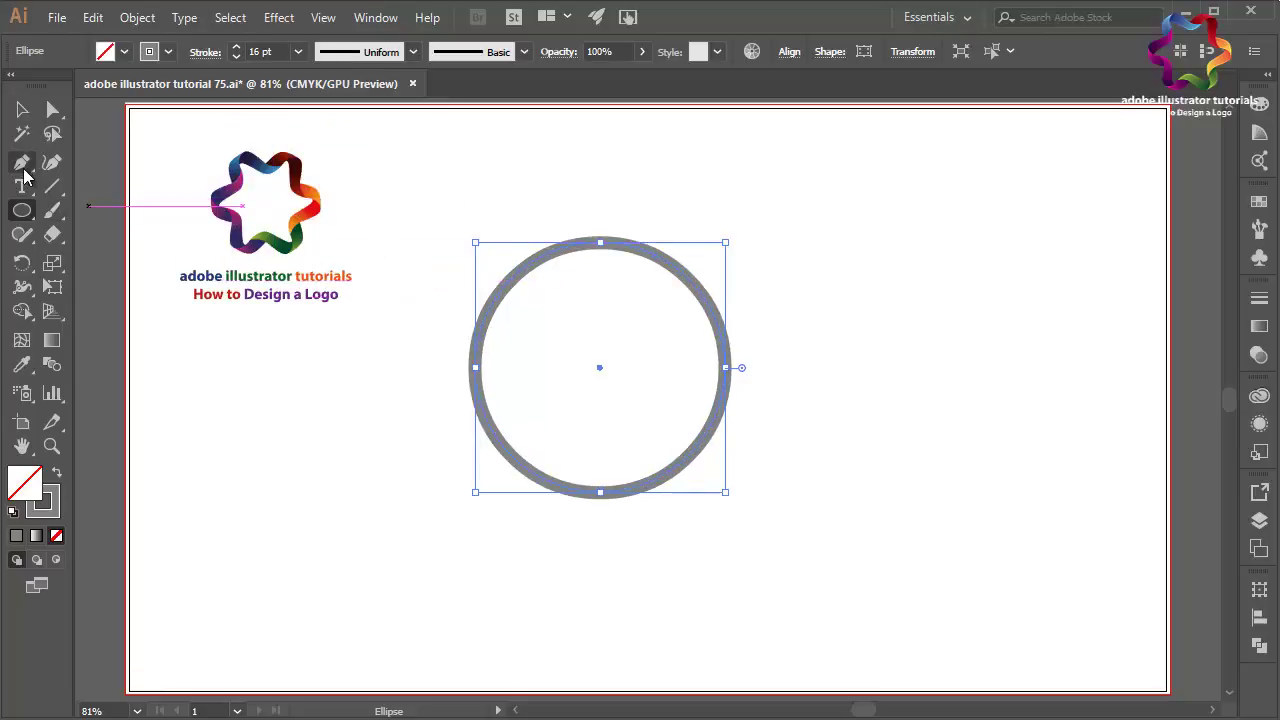
- Draw a wide rectangle across the top of the circle
click(22, 210)
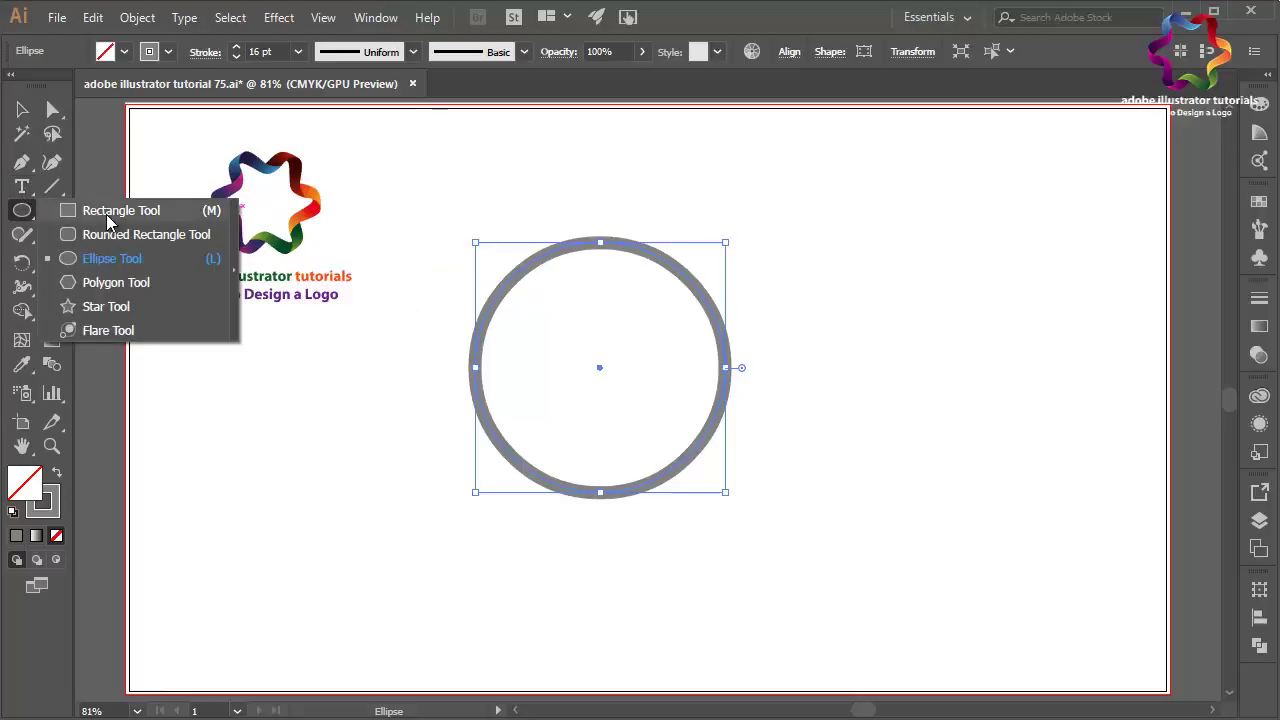
click(106, 211)
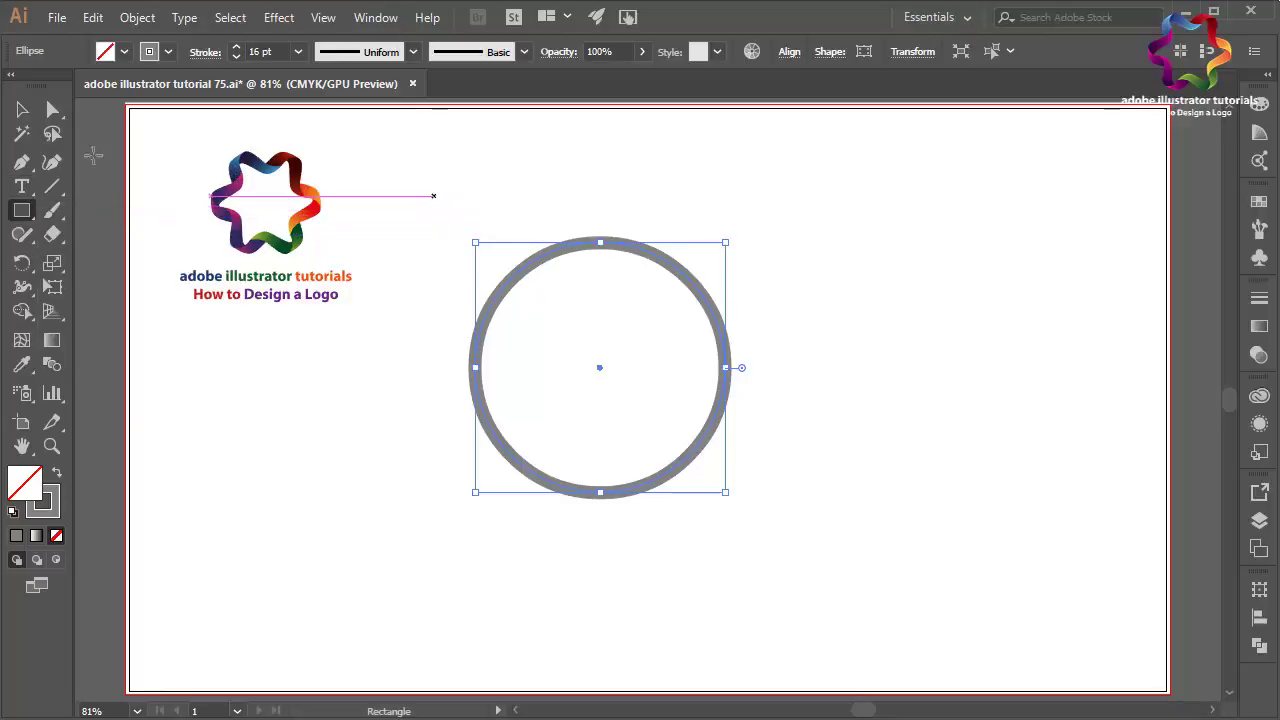
click(22, 110)
click(22, 209)
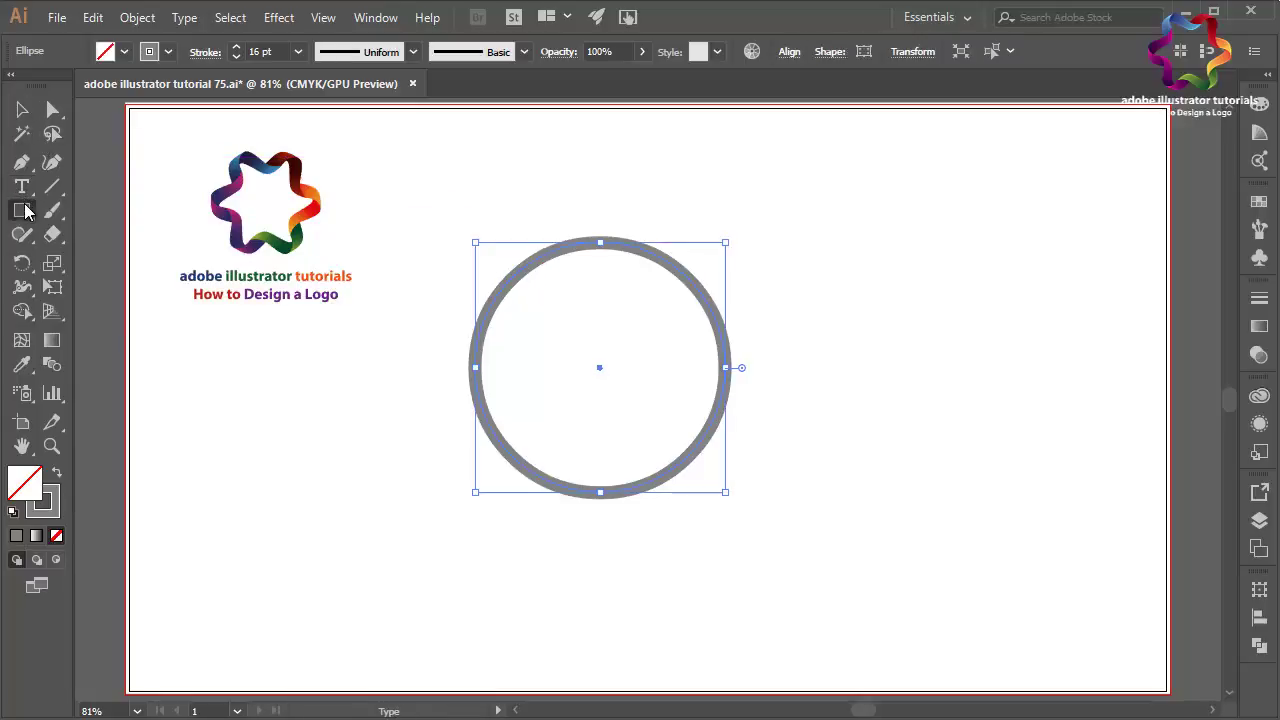
drag(586, 328, 846, 323)
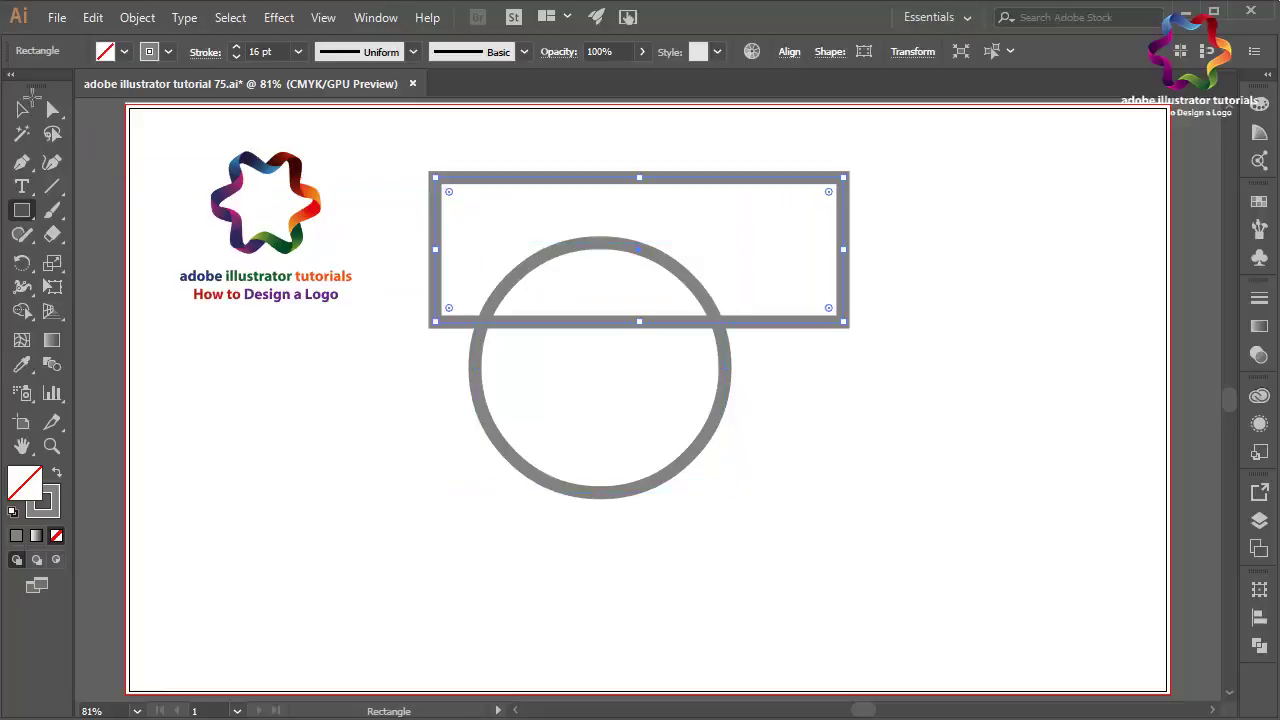
- Give the rectangle a solid grey fill with no outline and centre it over the circle
key(v)
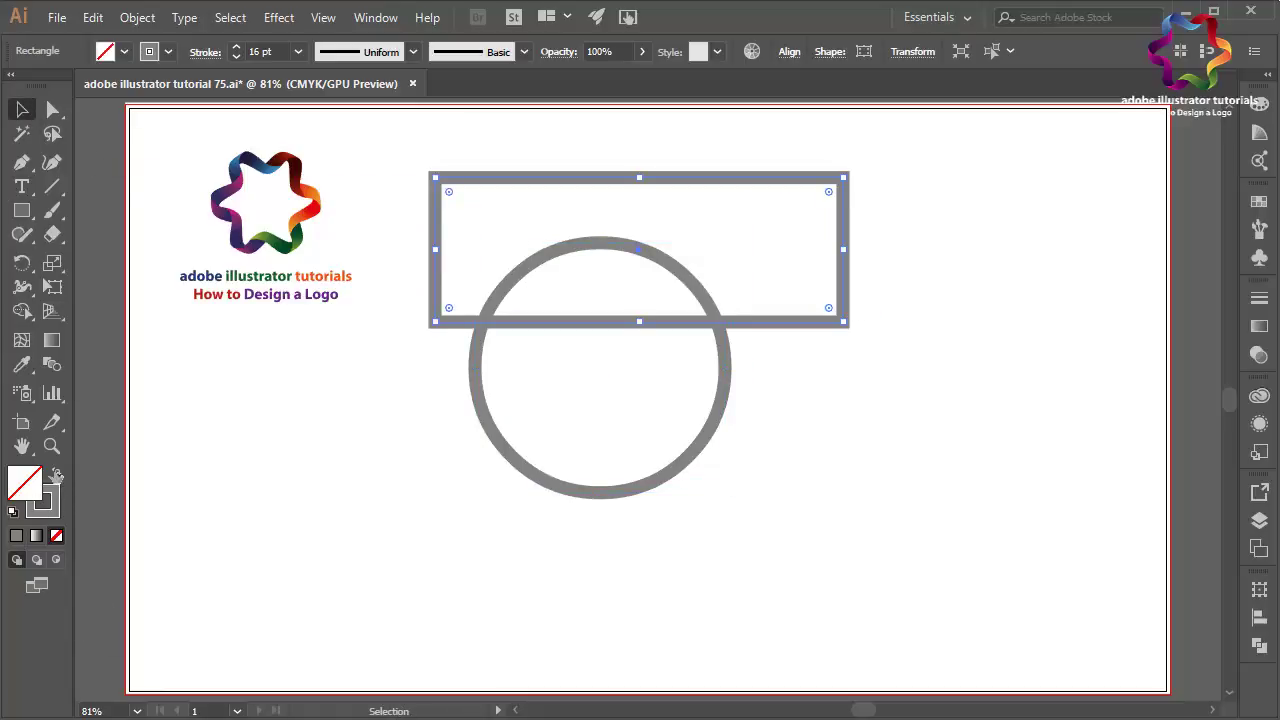
click(56, 475)
drag(587, 268, 548, 272)
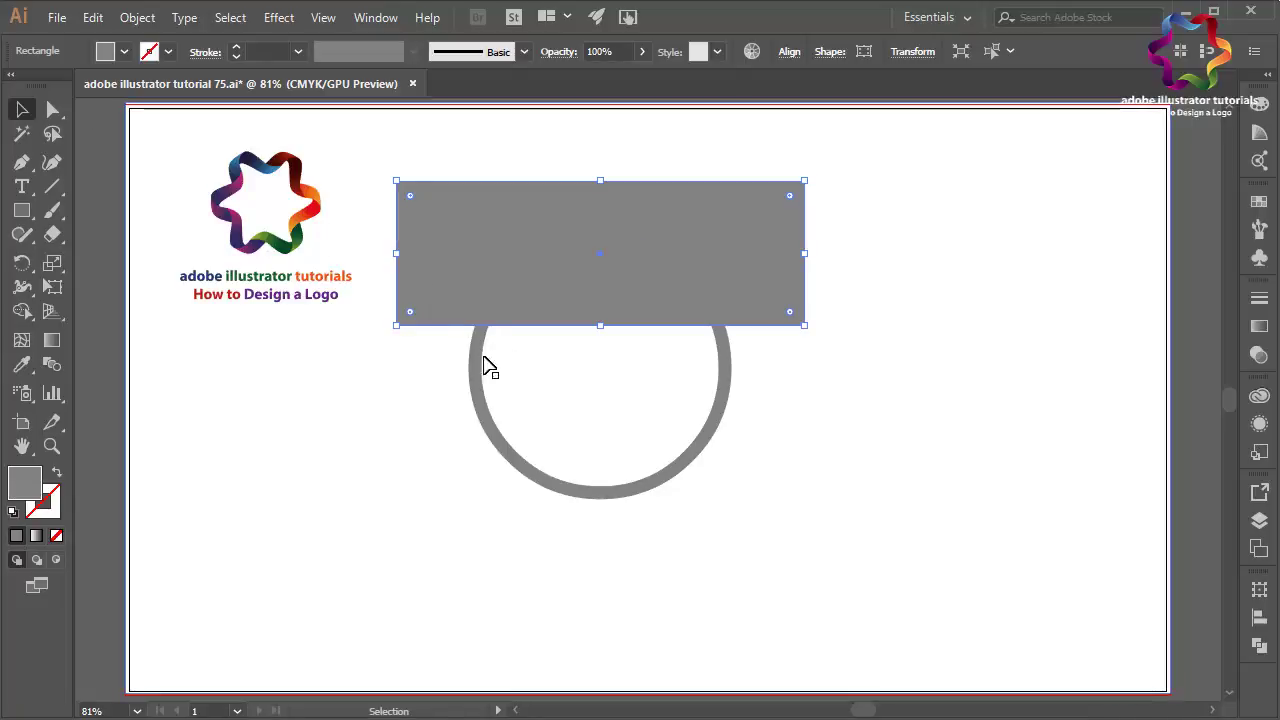
click(53, 112)
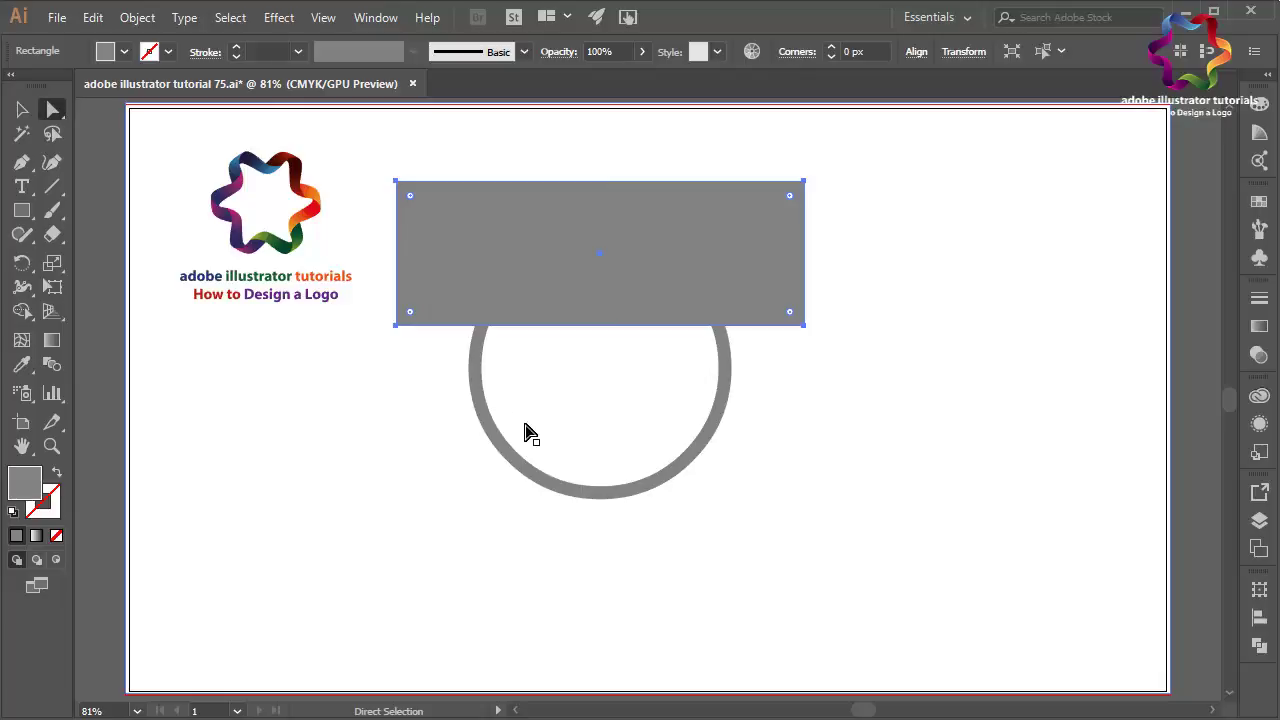
- Pull the circle's bottom anchor down into an egg shape and lower the grey rectangle over it
click(598, 494)
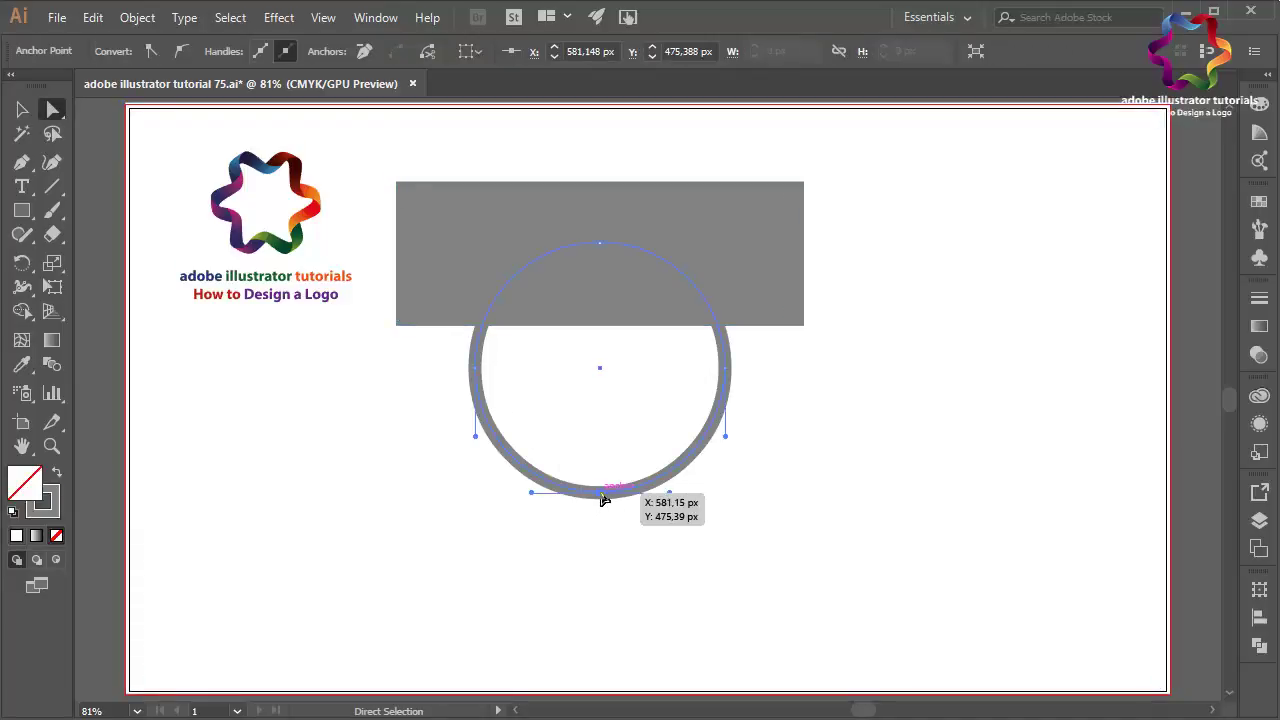
key(shift+Down)
key(shift+Down)
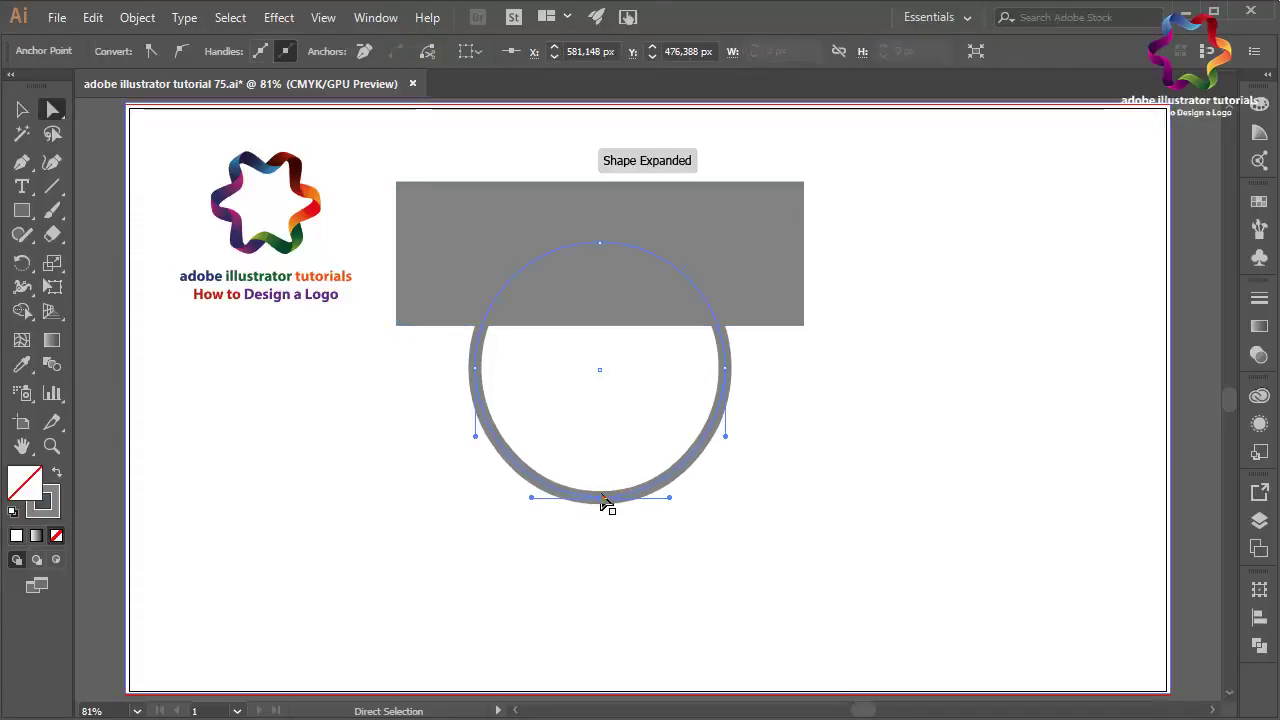
key(shift+Down)
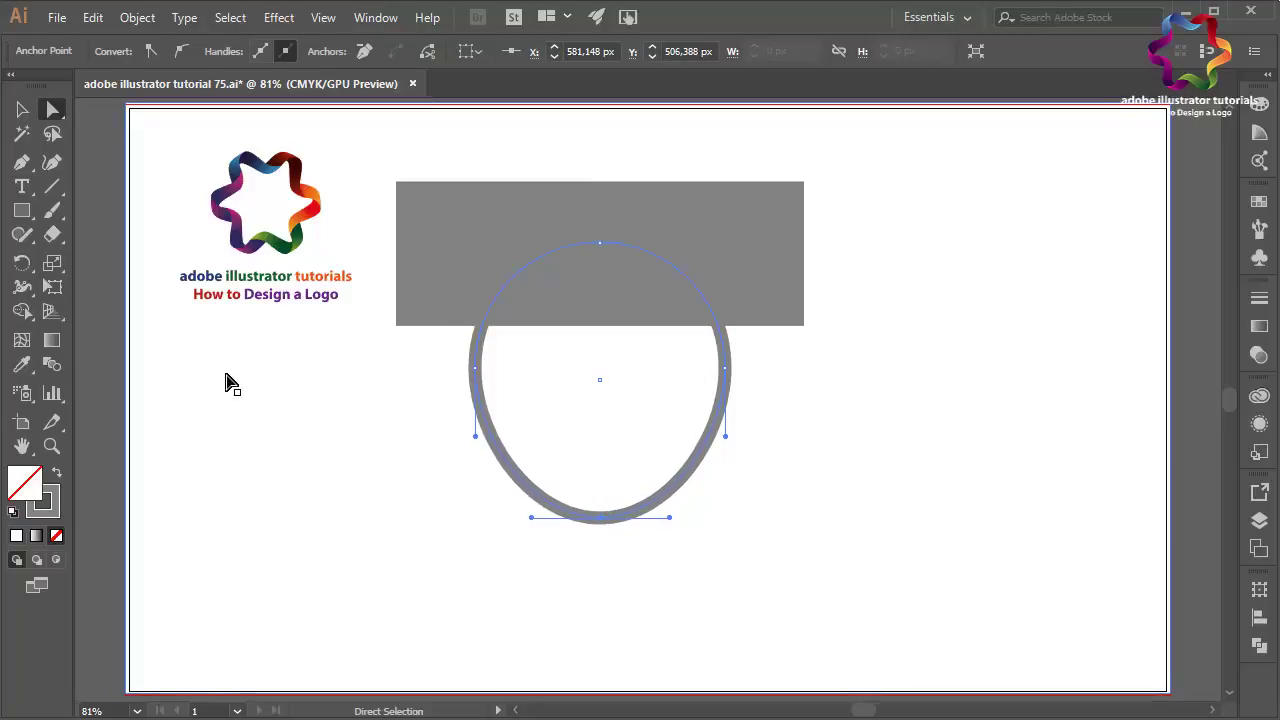
click(18, 117)
drag(529, 212, 521, 263)
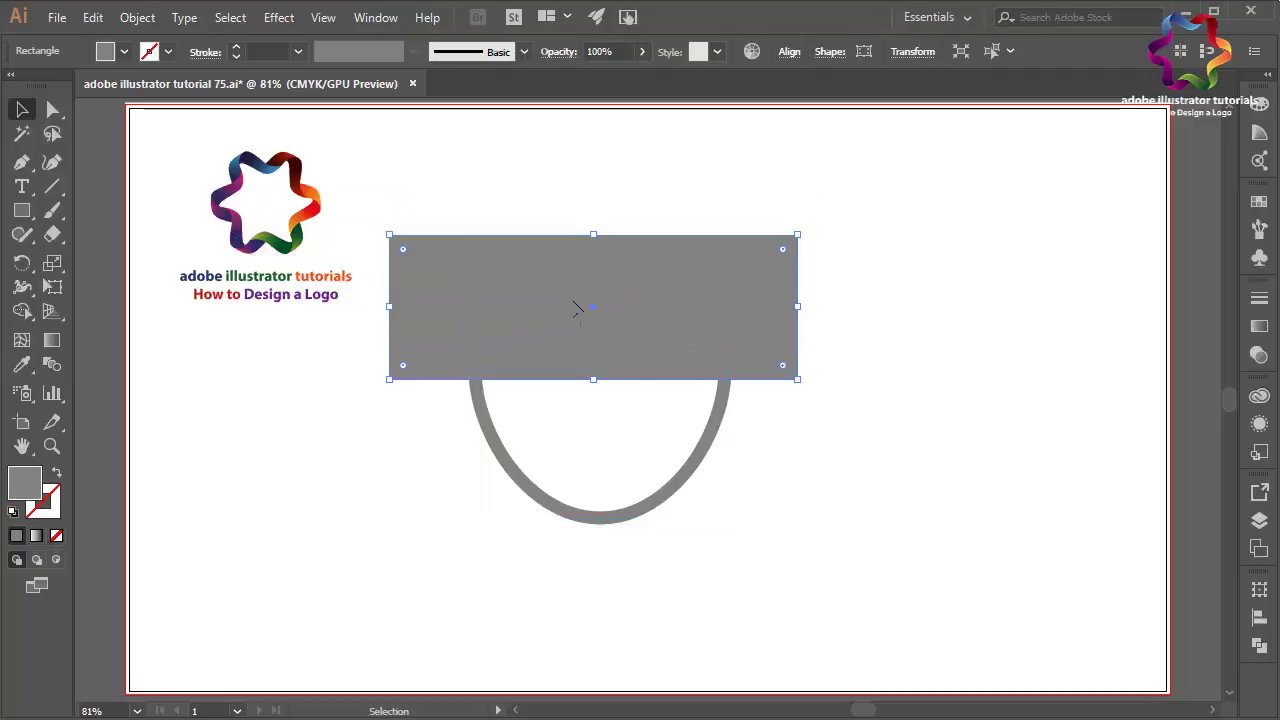
- Subtract the rectangle from the ellipse with Pathfinder Minus Front, then reposition and stretch the bowl taller
click(700, 455)
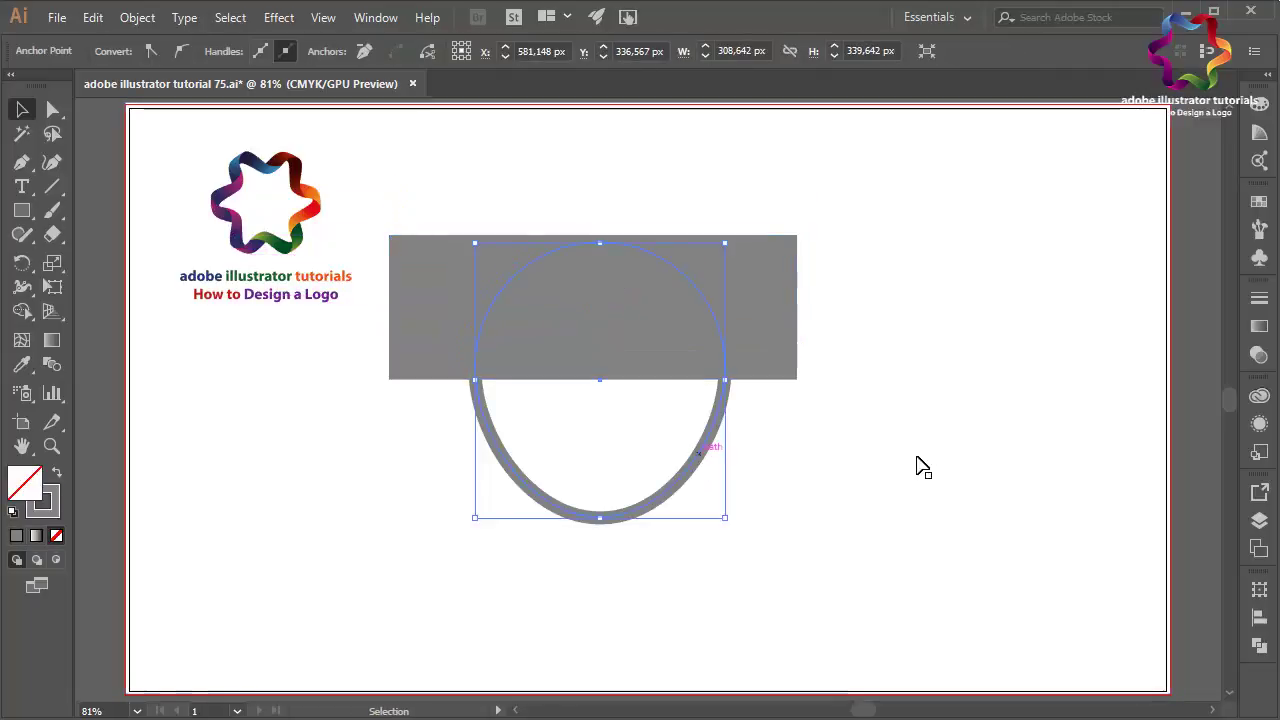
click(1259, 645)
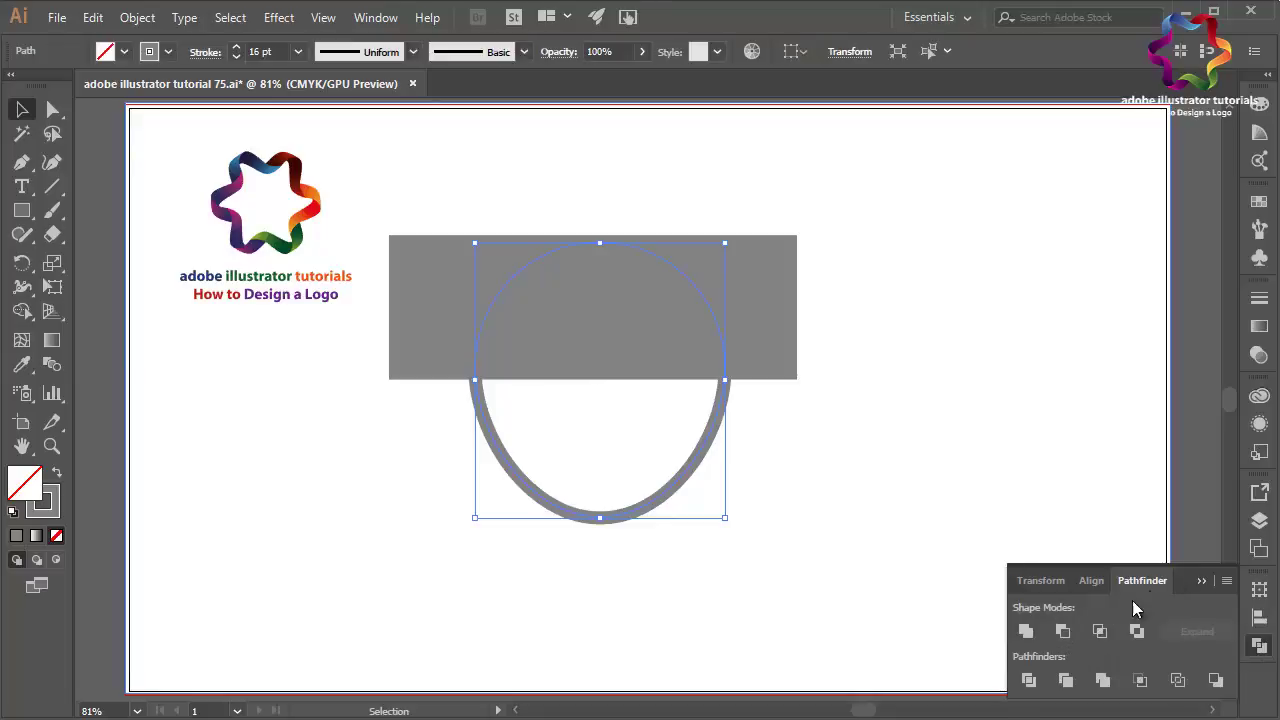
click(650, 290)
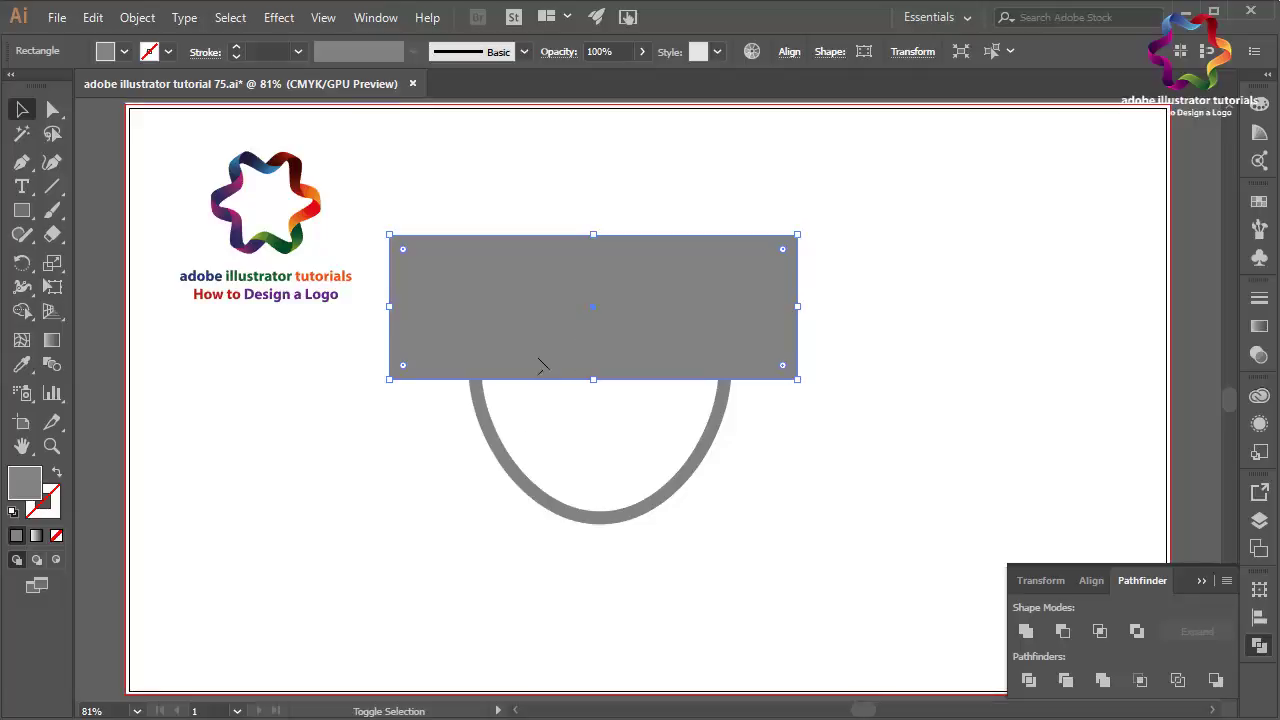
shift+click(519, 484)
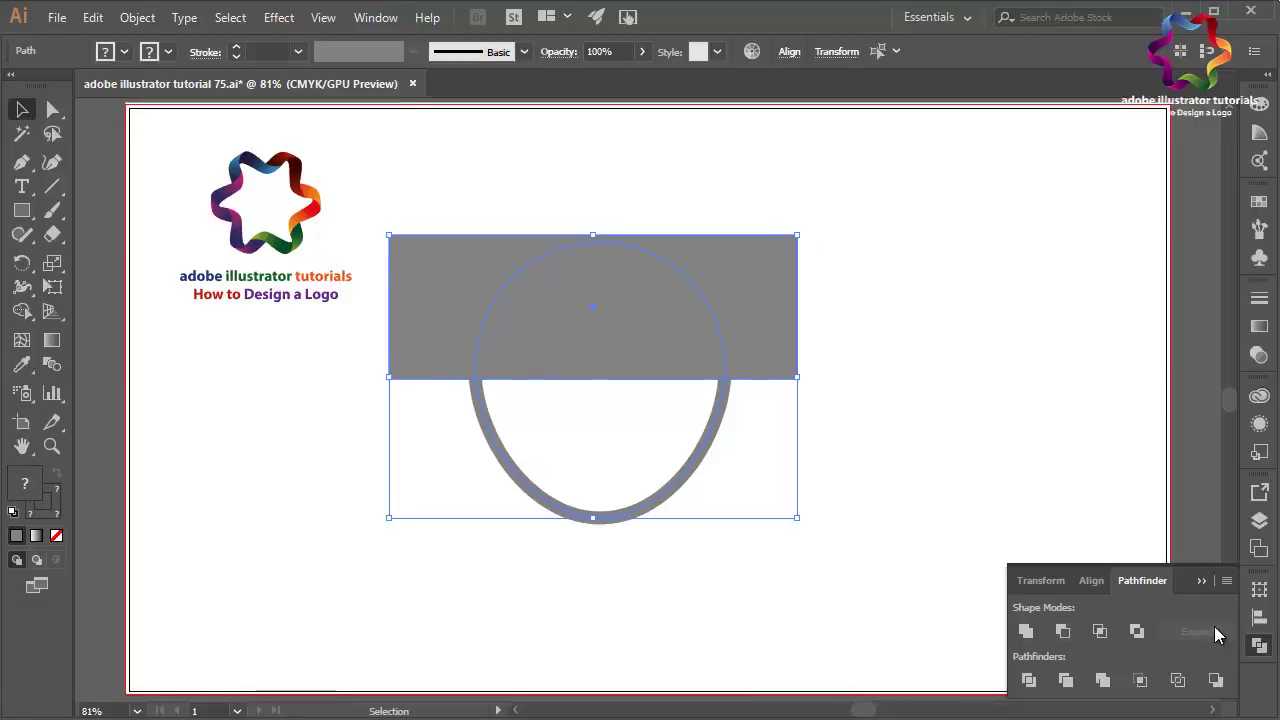
click(1062, 631)
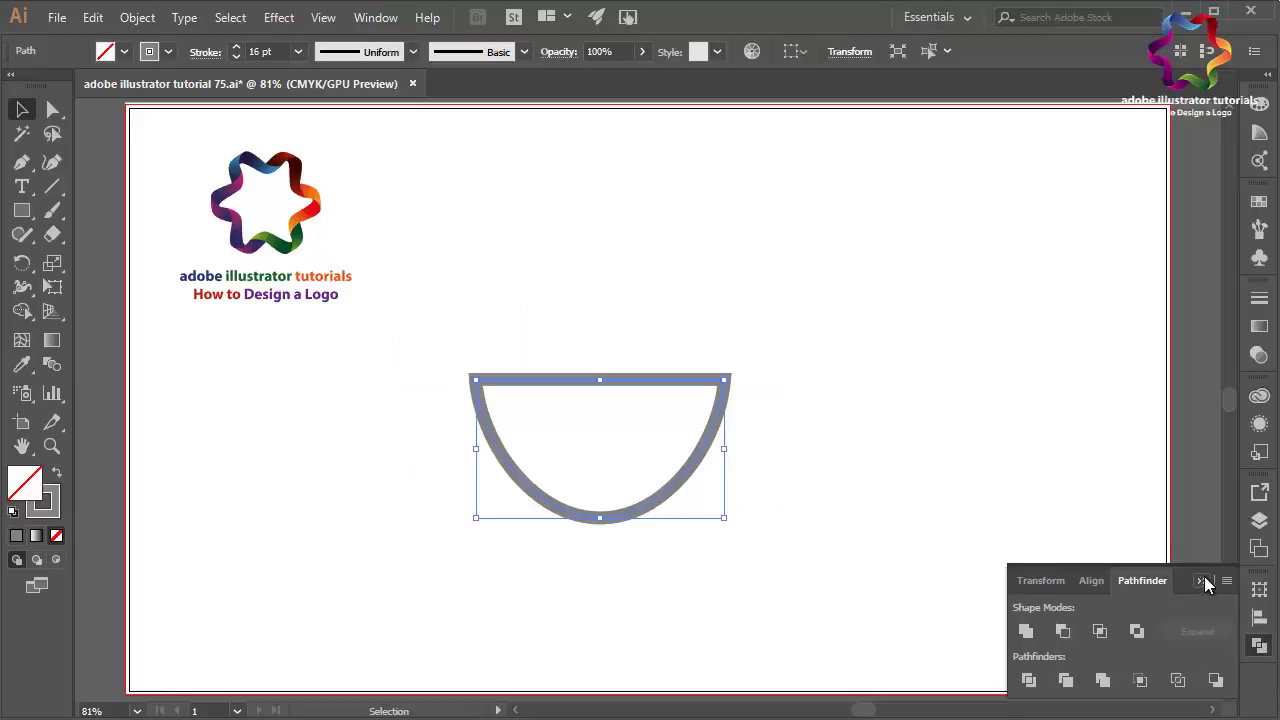
click(1202, 579)
drag(650, 378, 676, 232)
drag(632, 360, 633, 414)
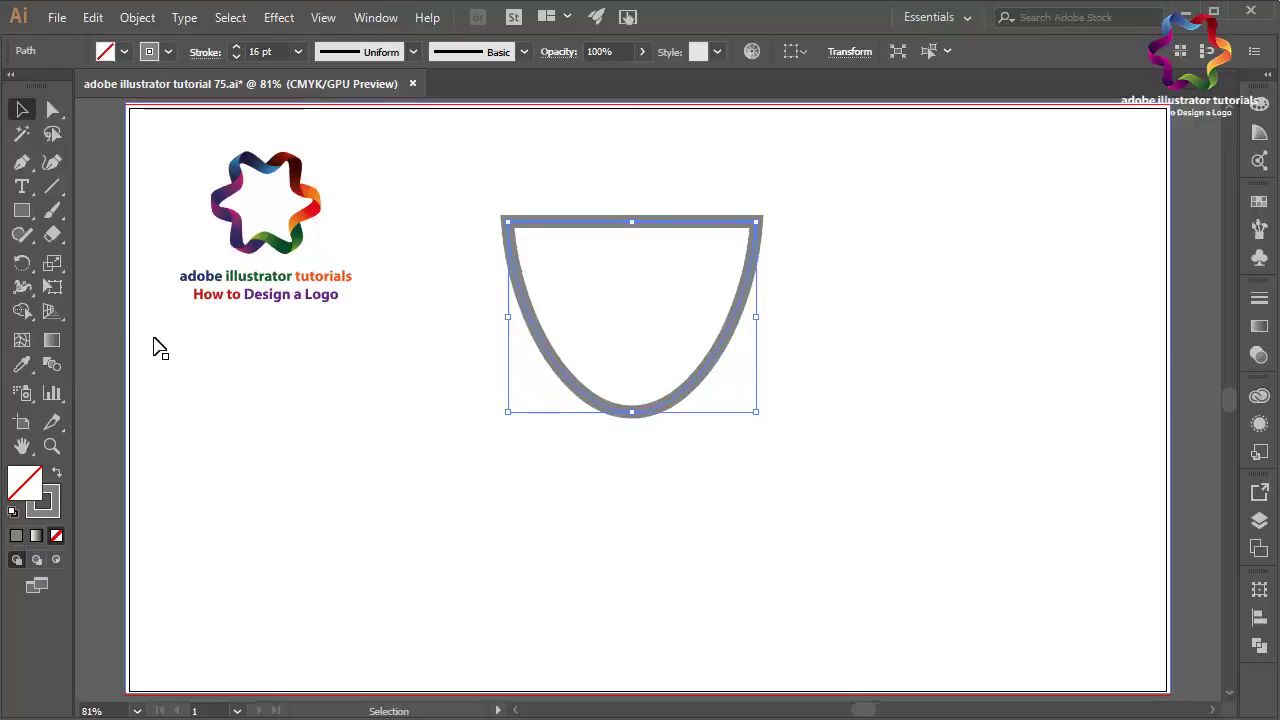
- Pen-draw a vertical stem down from the bowl and a flat base line across
click(93, 301)
click(22, 162)
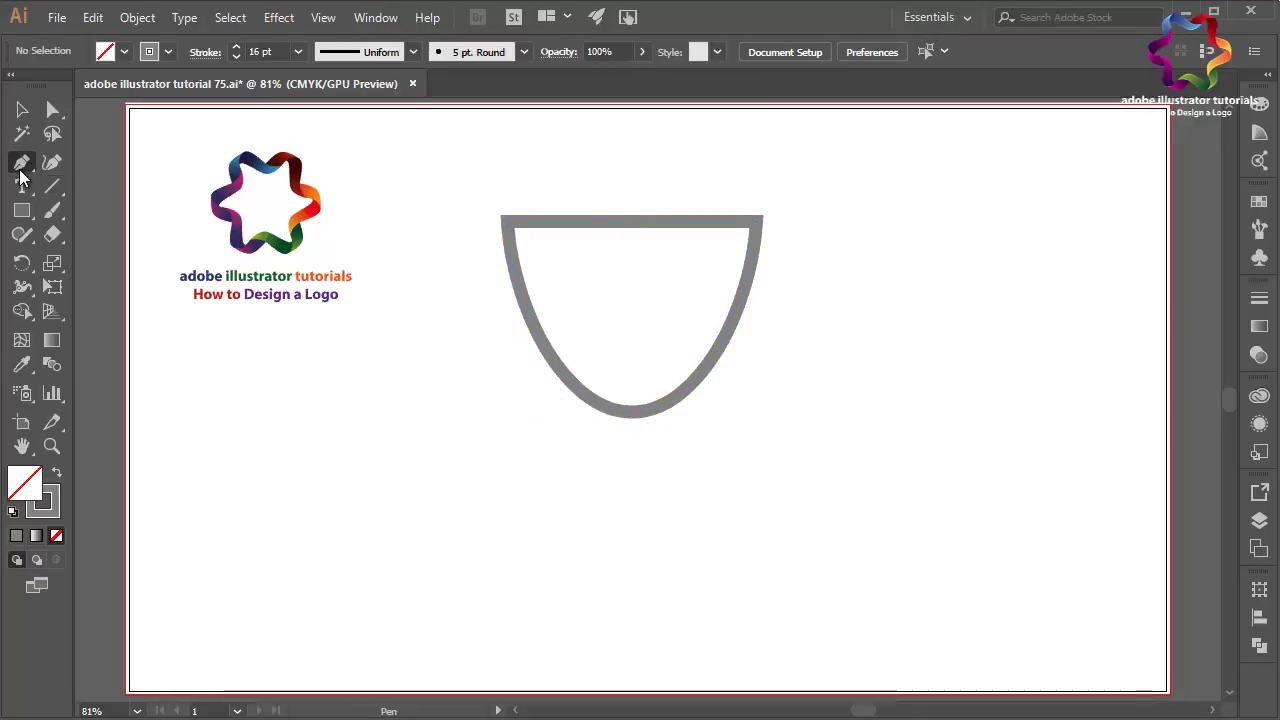
drag(632, 413, 632, 537)
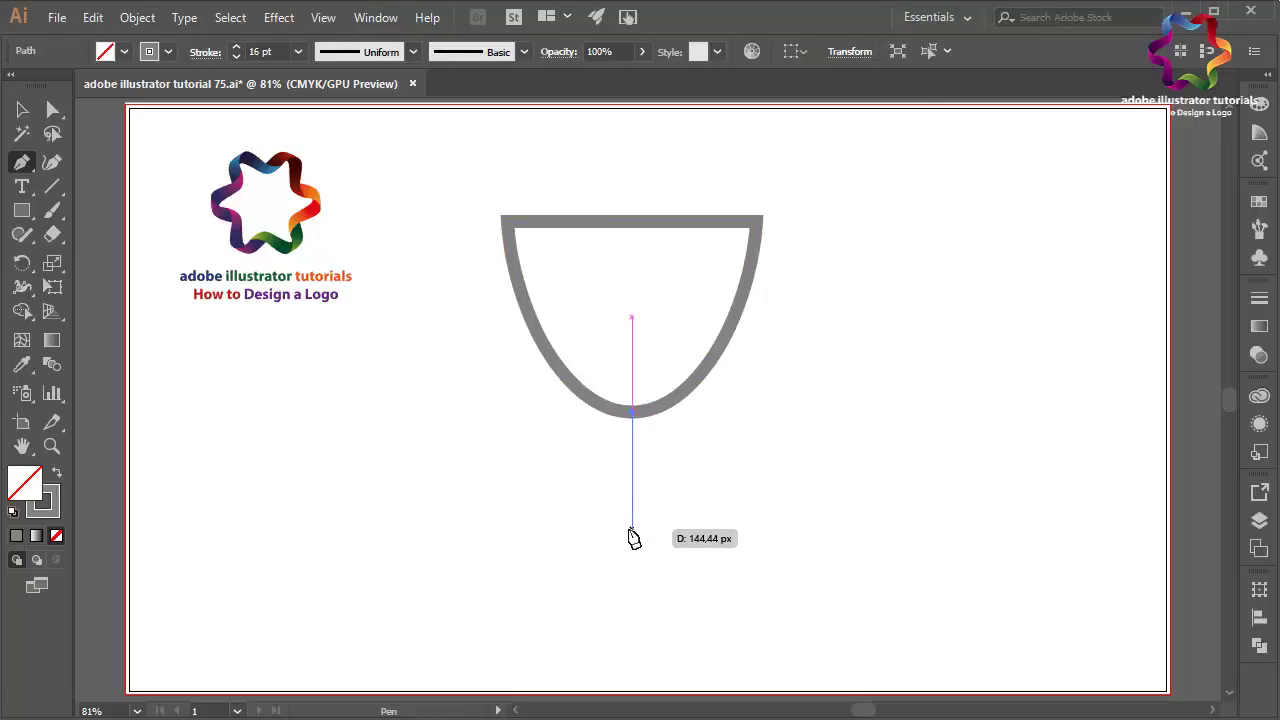
click(633, 538)
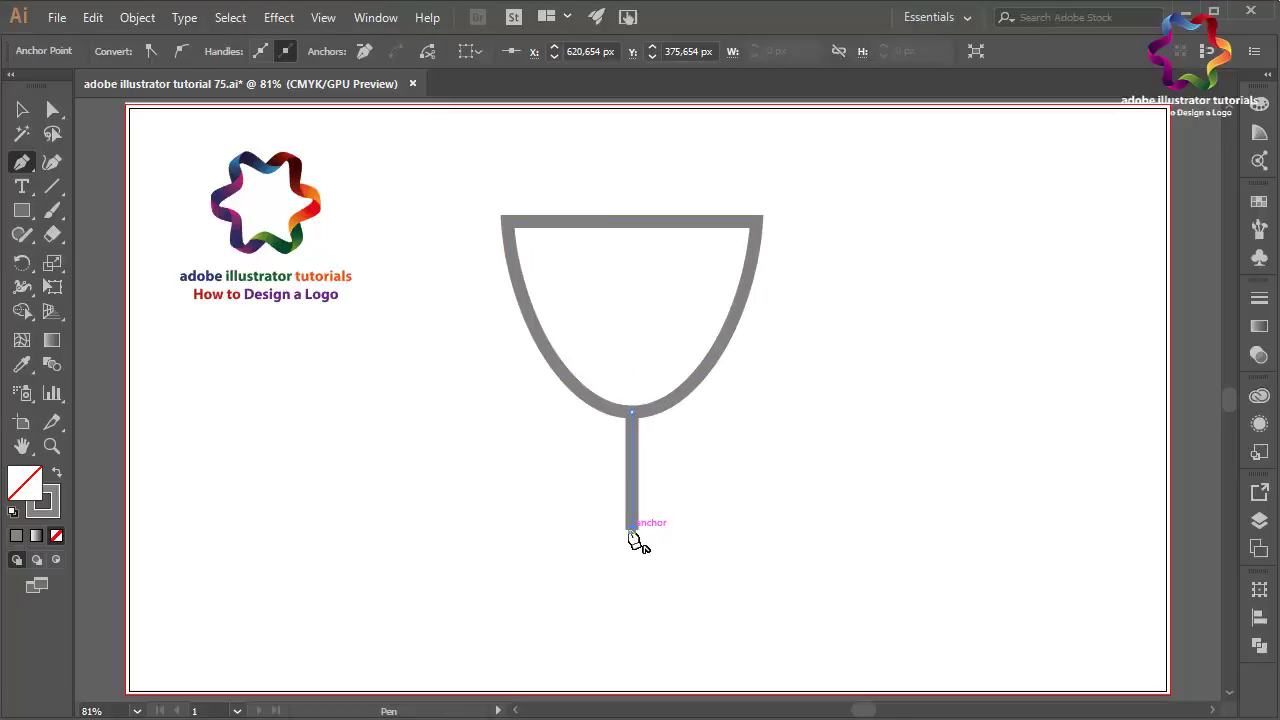
click(547, 535)
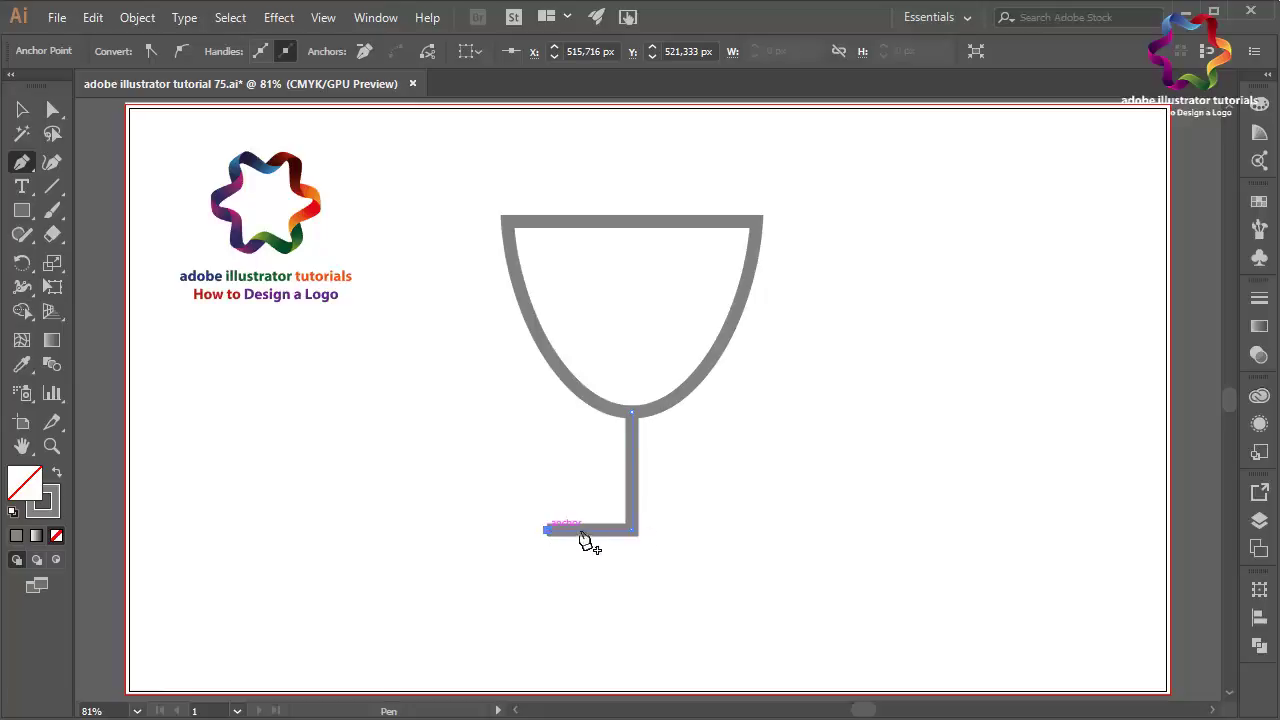
click(727, 536)
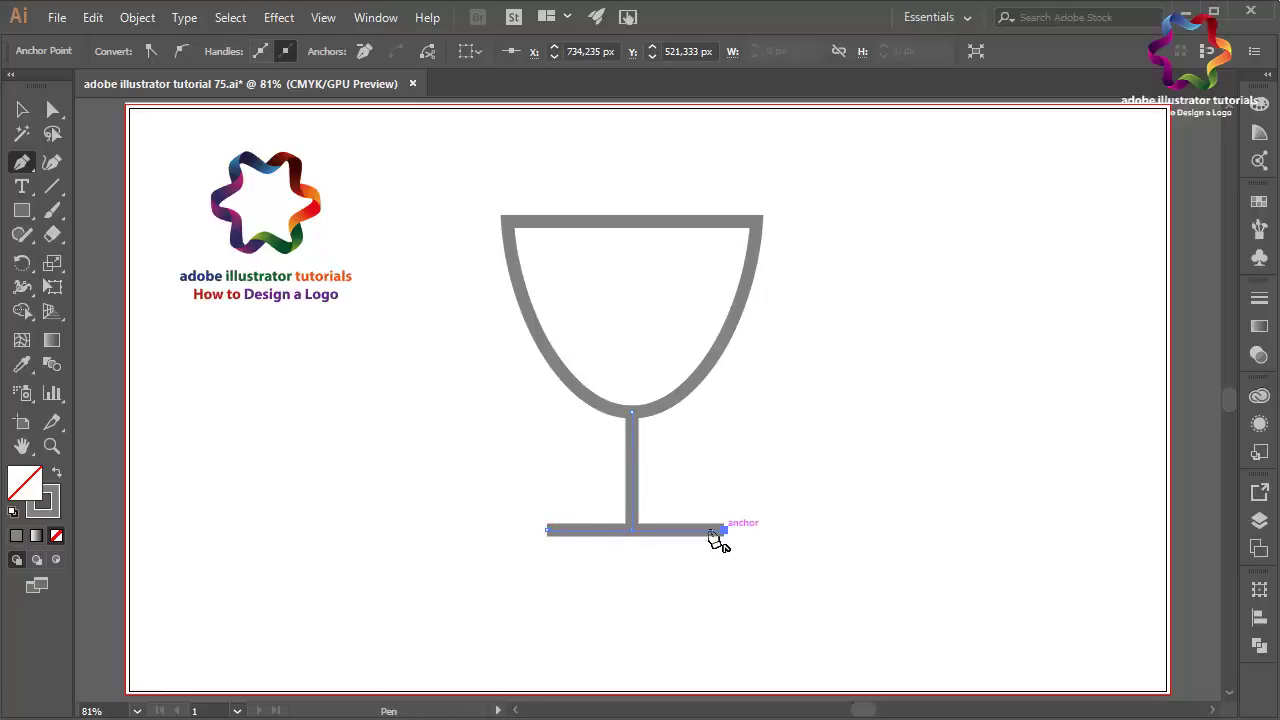
click(449, 320)
- Nudge the base line's right end point two steps to the left
click(54, 111)
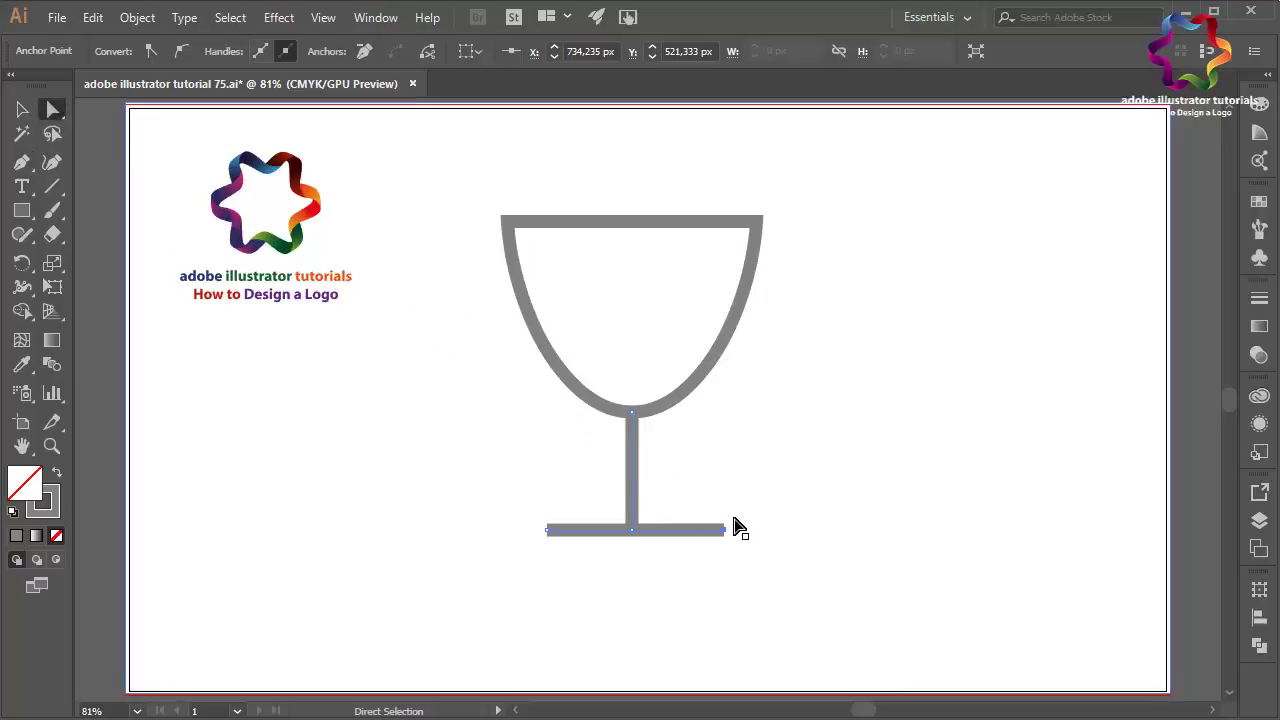
click(729, 538)
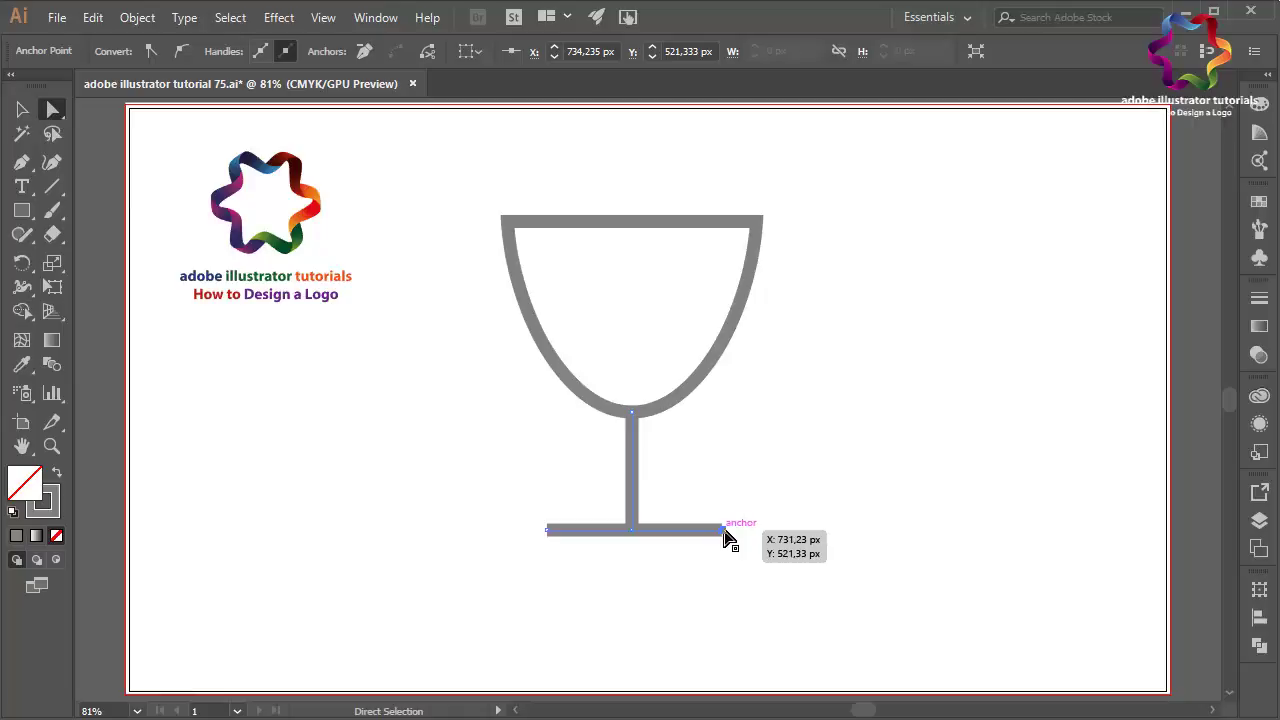
key(Left)
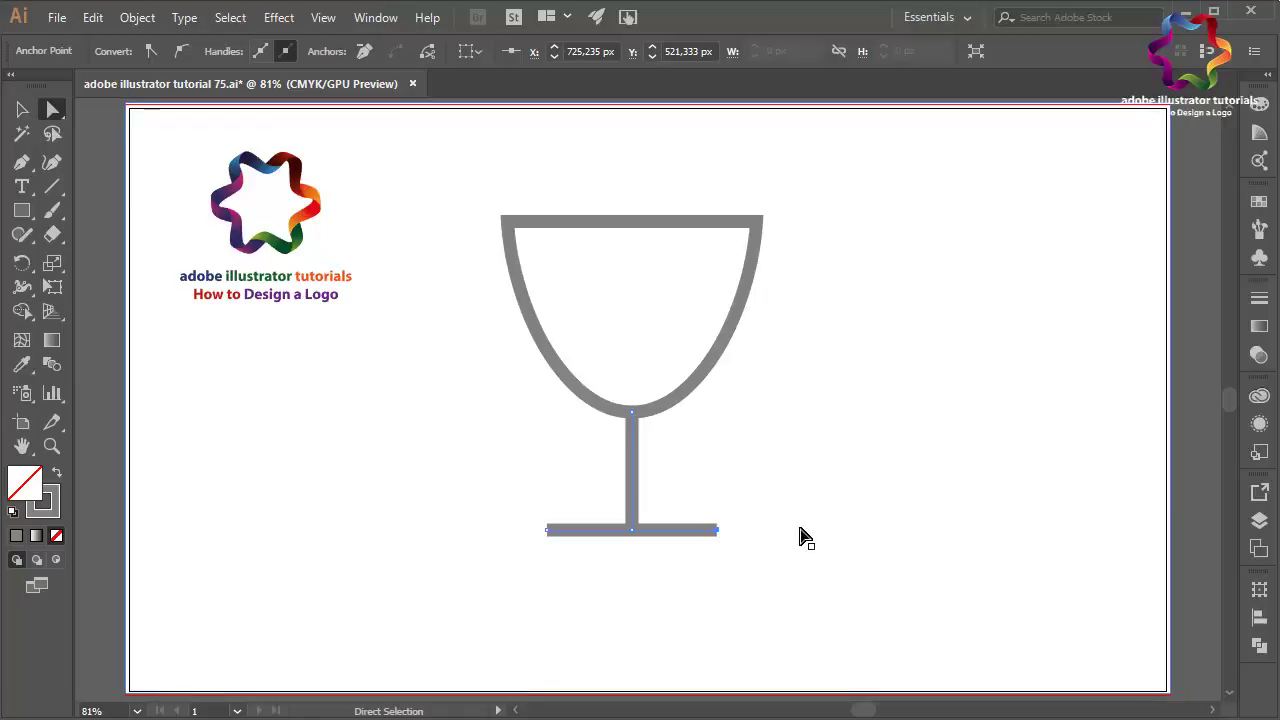
key(Left)
key(Left)
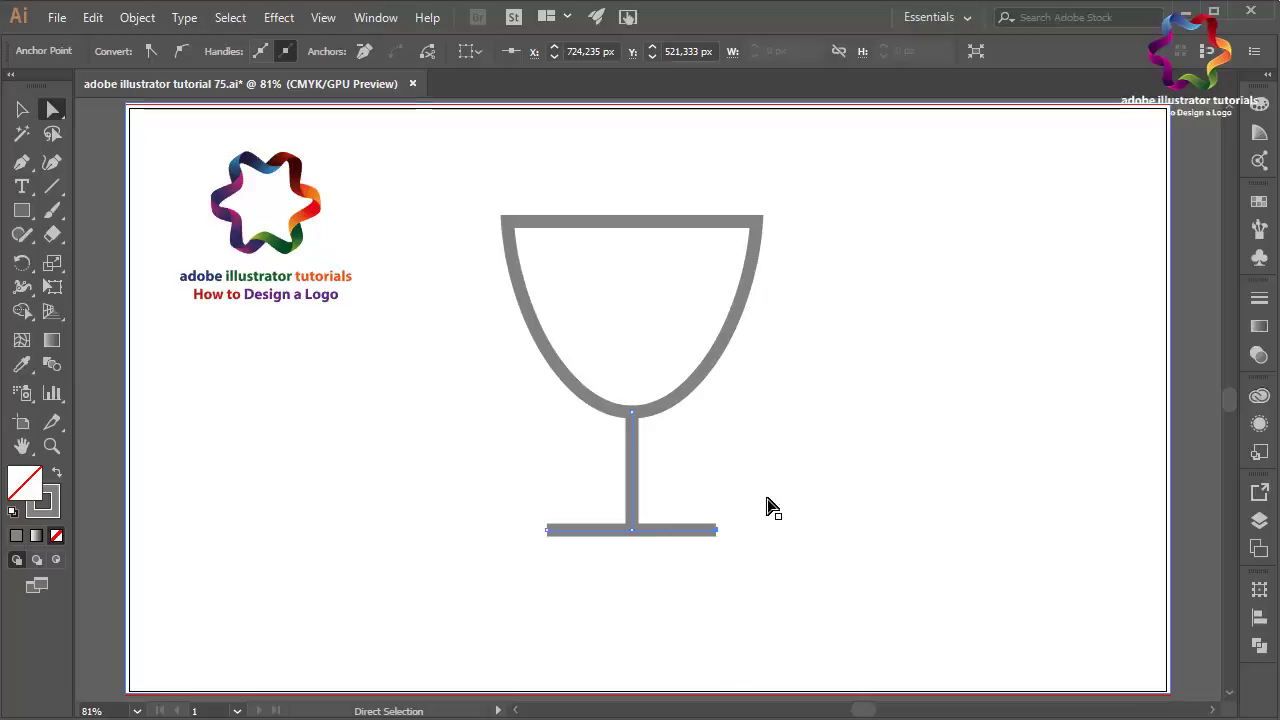
- Select the stem-and-base path together with the bowl
click(22, 110)
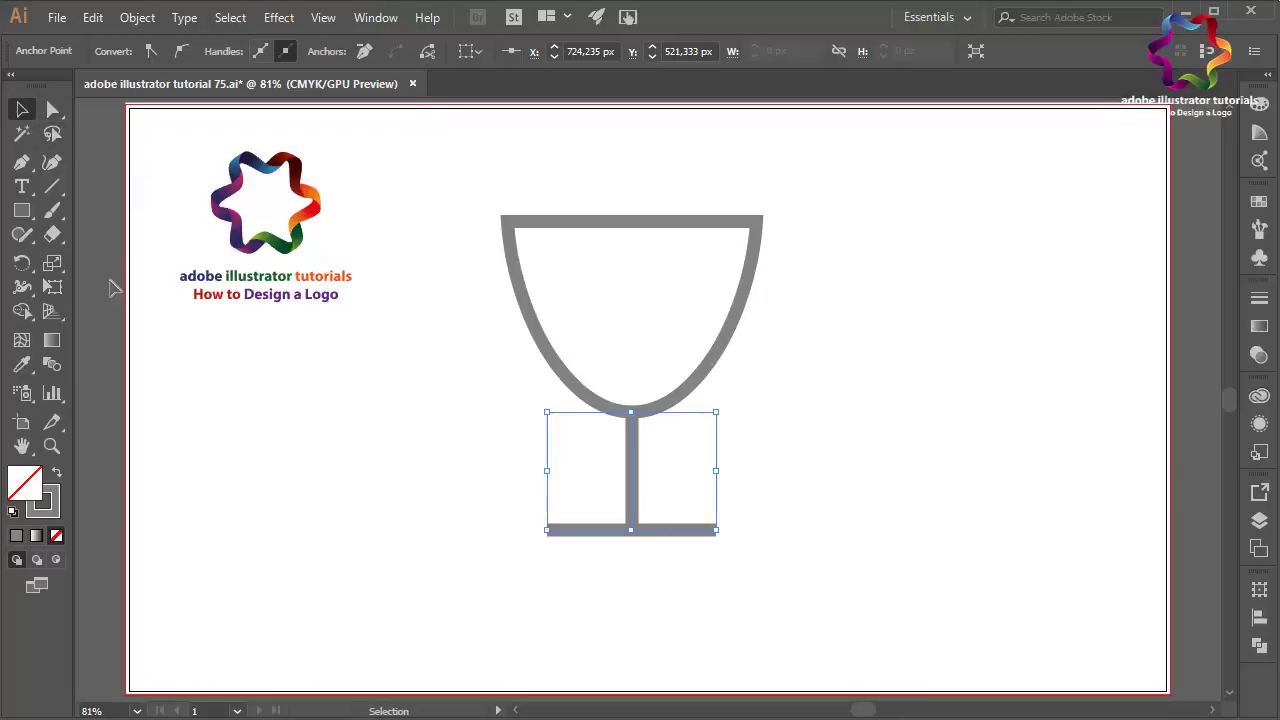
click(443, 363)
click(632, 446)
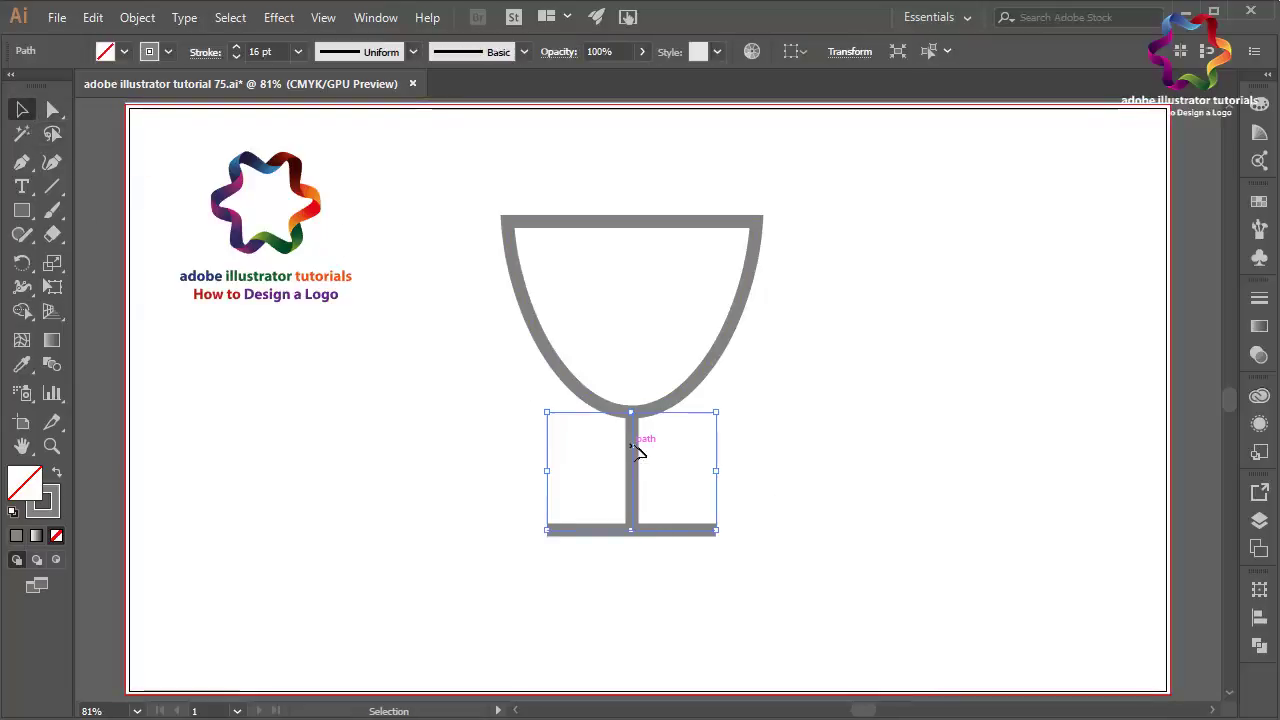
shift+click(686, 394)
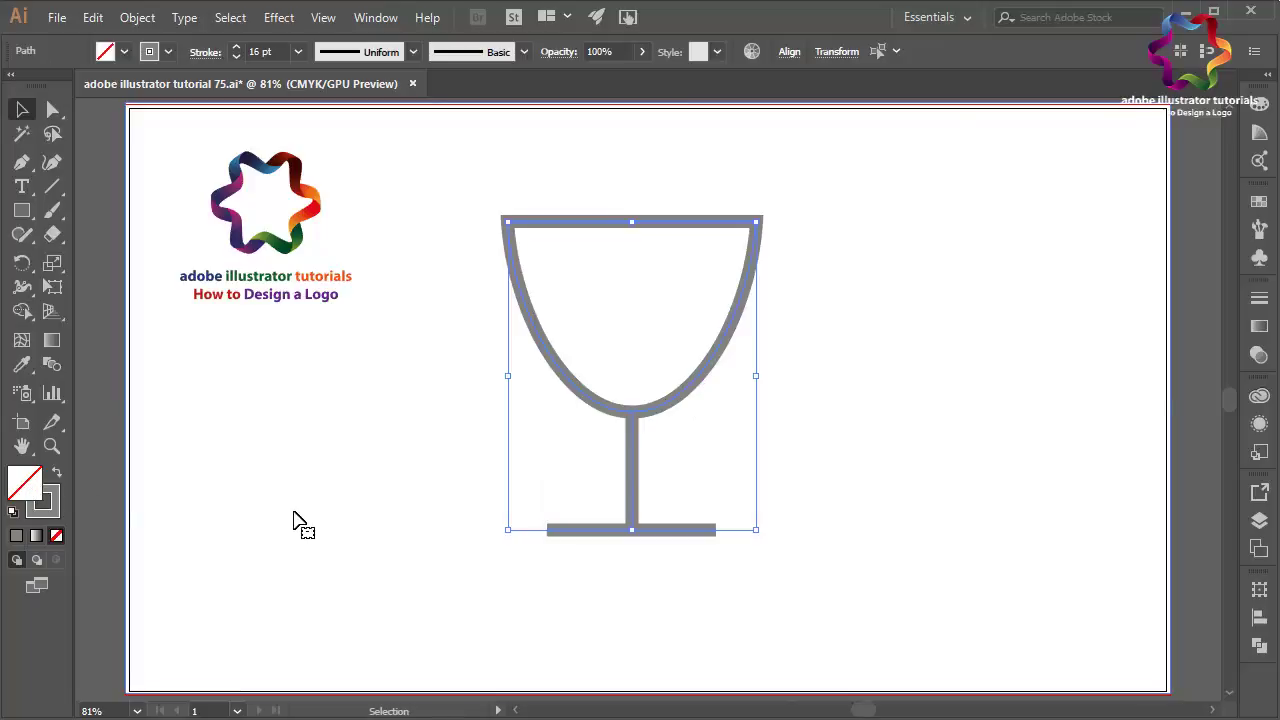
click(292, 362)
- Fill the background rectangle with dark navy (000B30)
double_click(24, 490)
mouse_move(710, 383)
mouse_down()
mouse_move(846, 380)
mouse_move(898, 407)
mouse_up()
drag(918, 358, 923, 297)
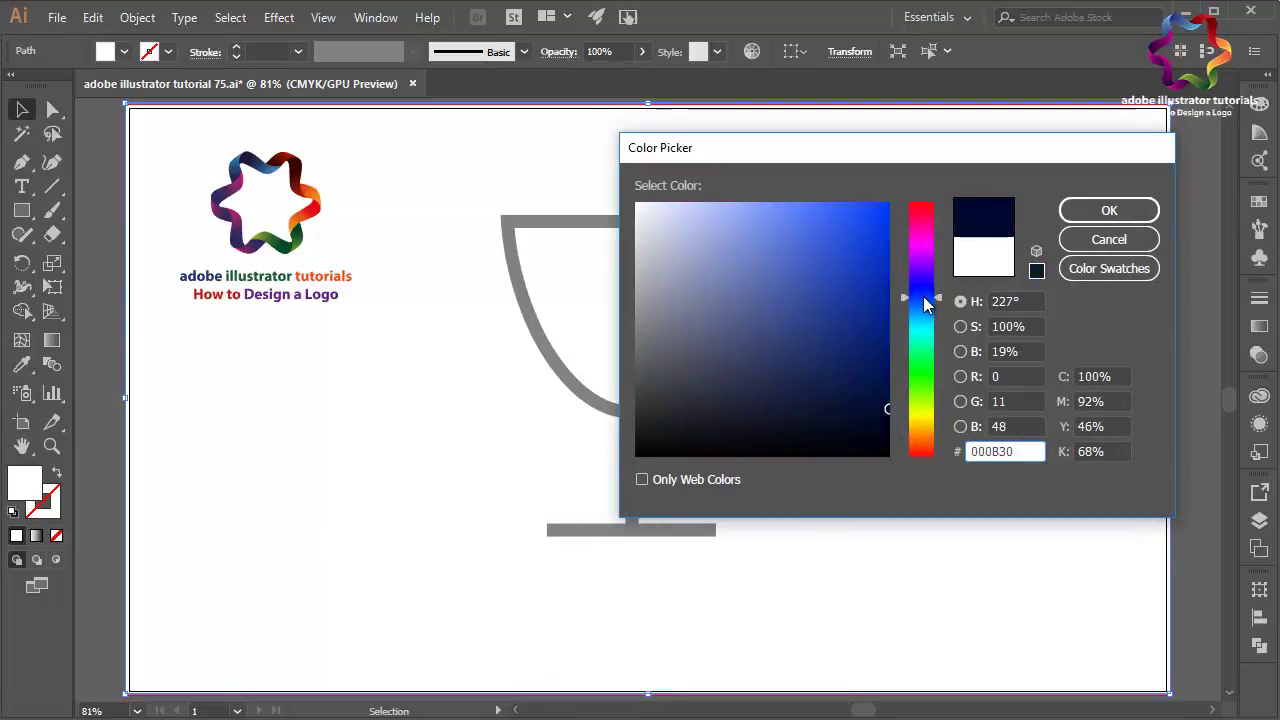
click(1109, 210)
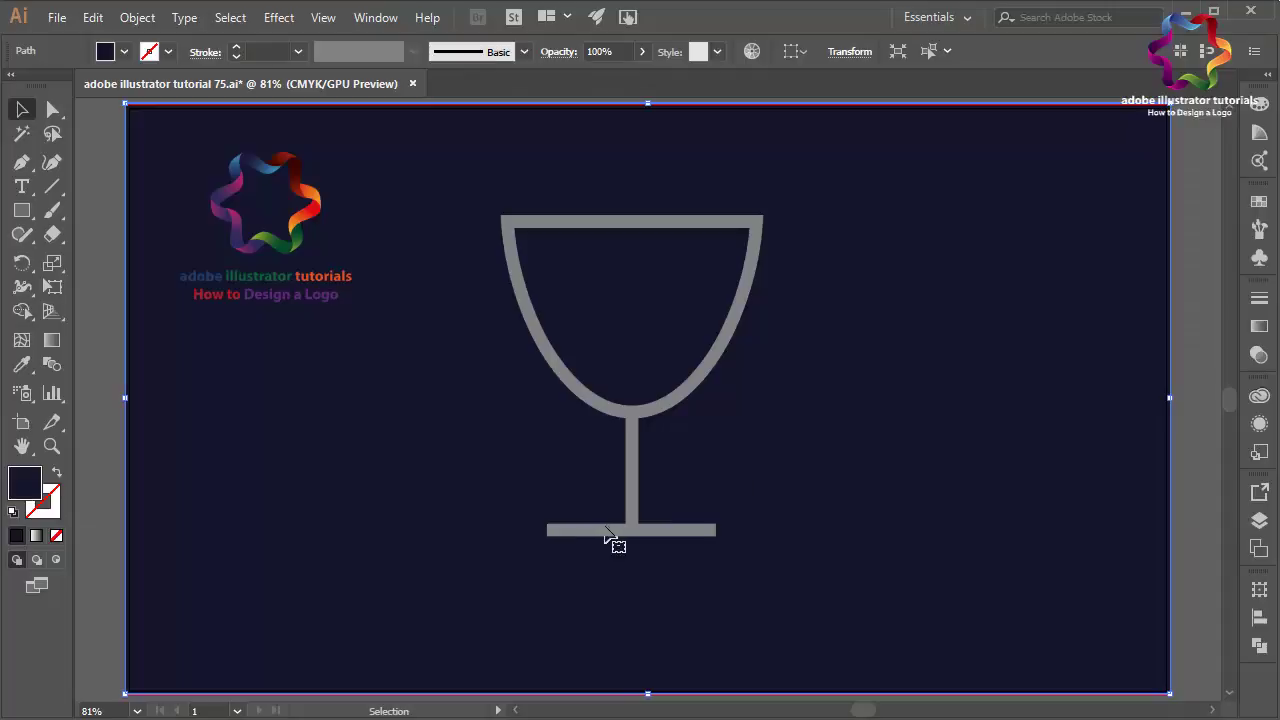
- Change the wine glass's stem, base and bowl outline to white (FFFFFF)
click(615, 530)
shift+click(668, 402)
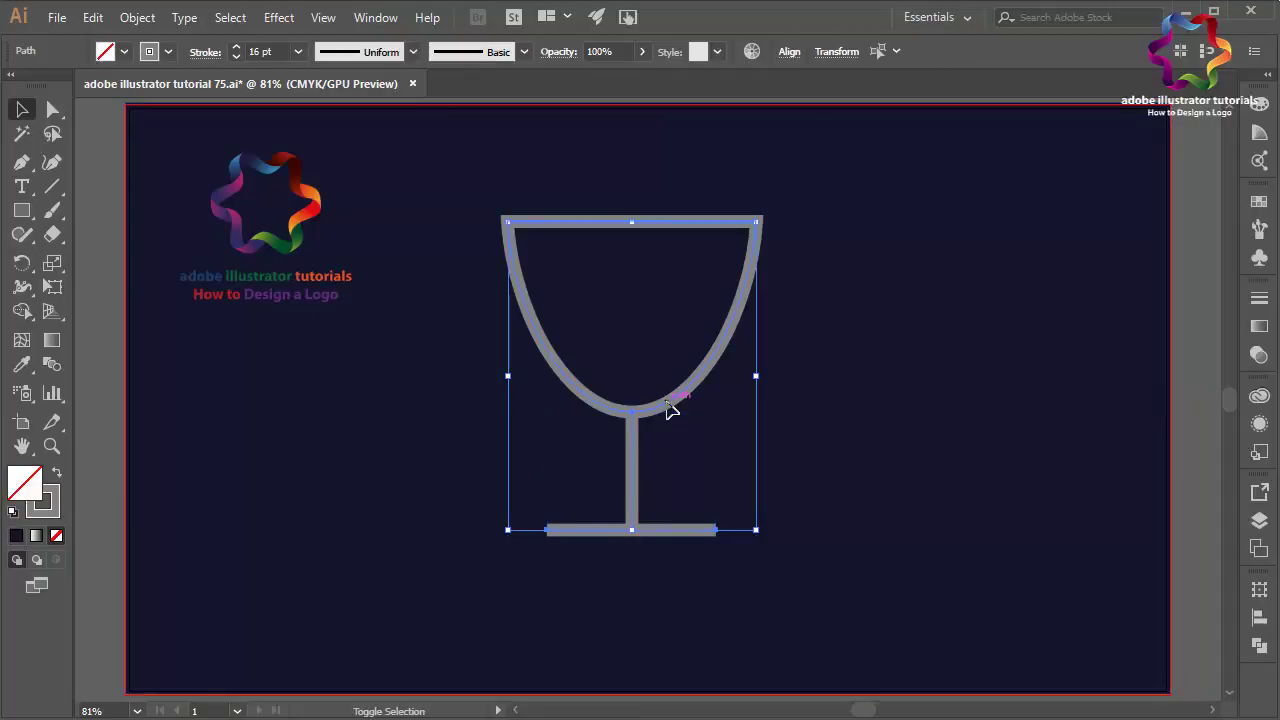
click(50, 510)
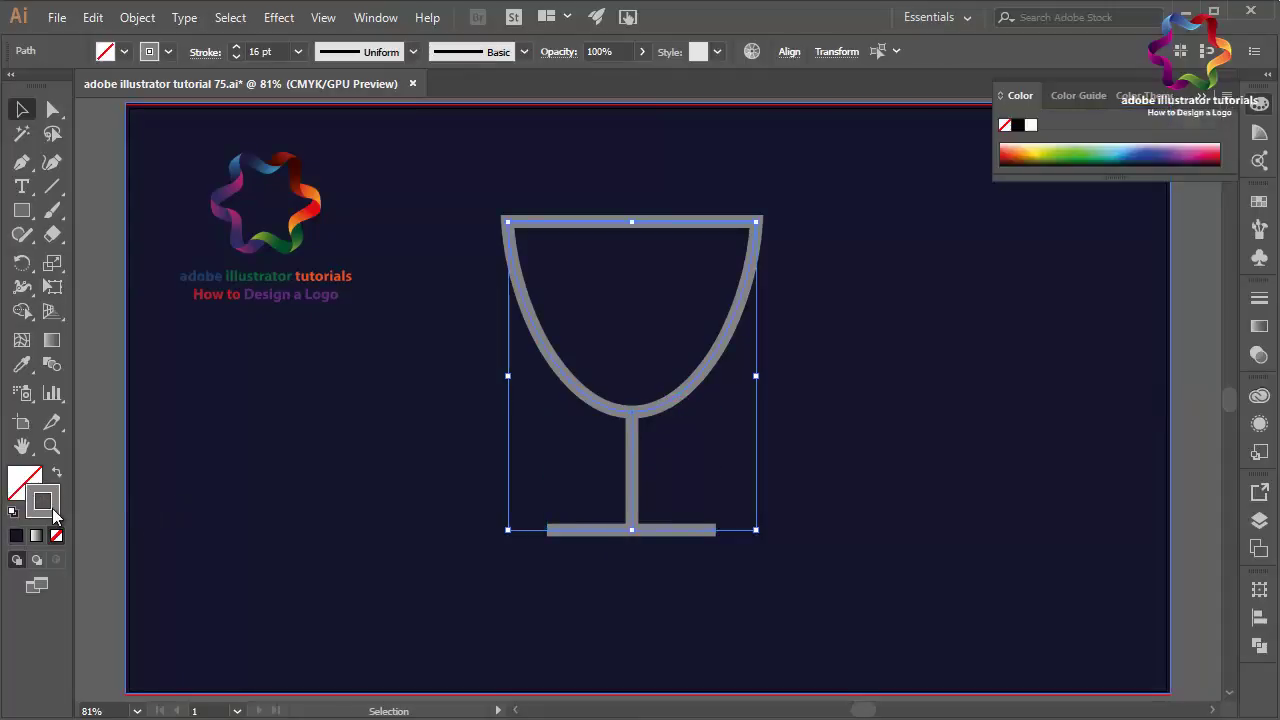
double_click(48, 512)
drag(712, 289, 614, 189)
click(1106, 210)
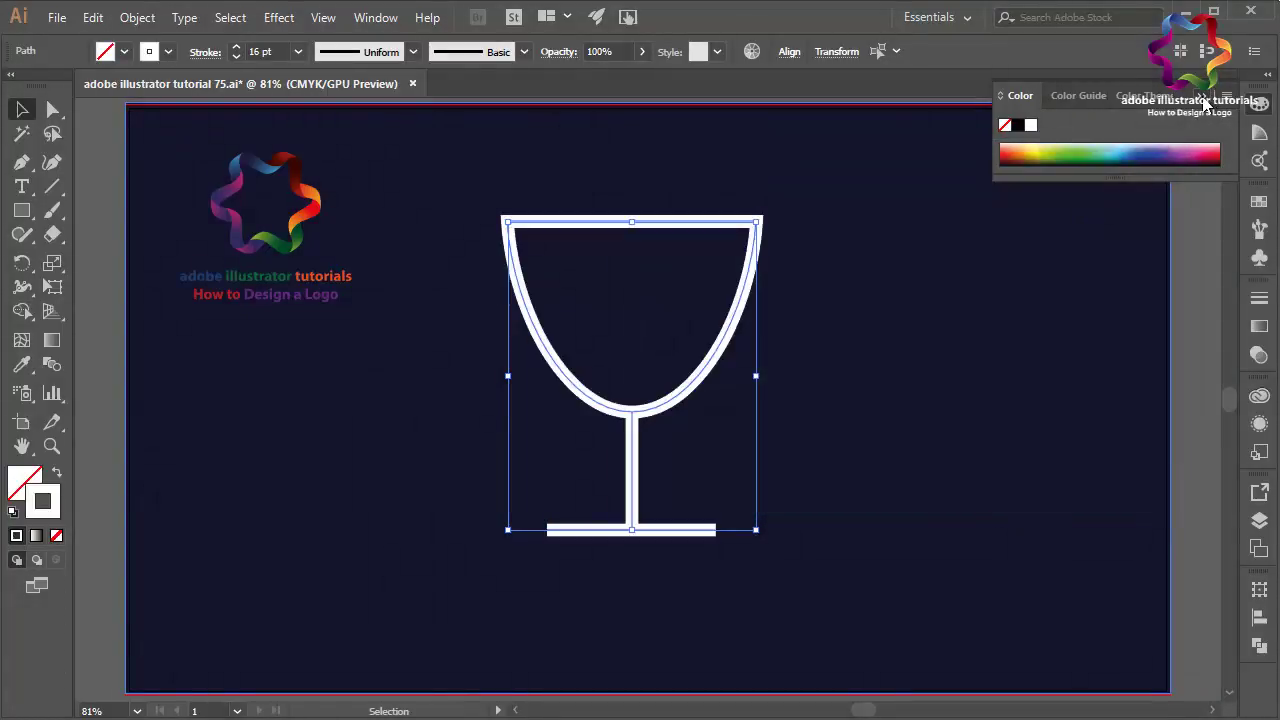
click(1203, 97)
click(1145, 216)
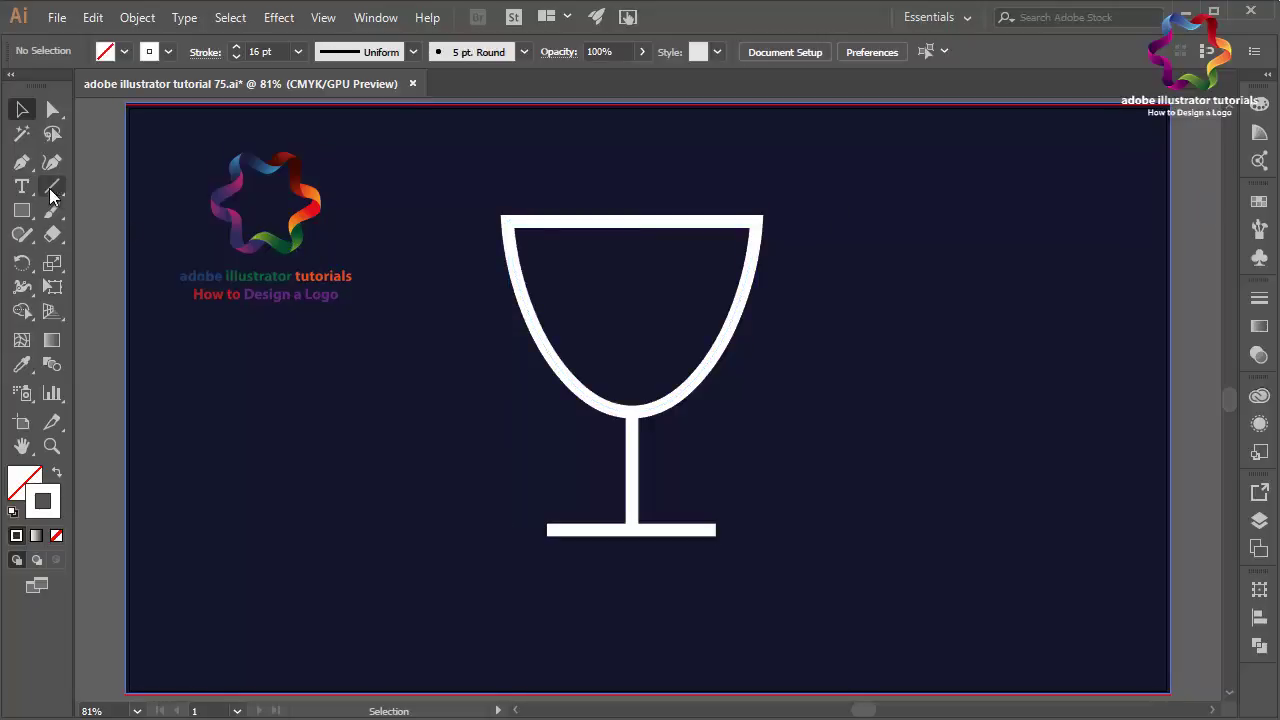
- Draw a circle to the right of the glass and give it a solid white fill
click(22, 211)
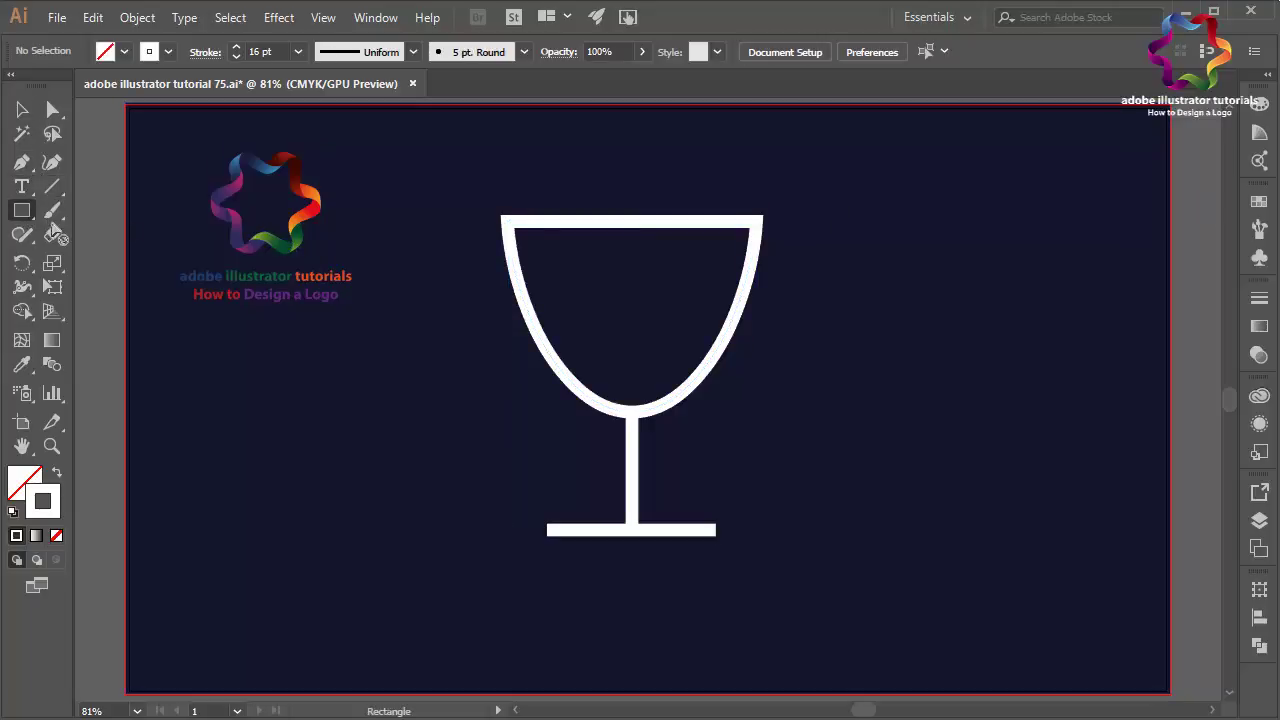
drag(28, 215, 101, 260)
drag(836, 348, 968, 477)
click(22, 110)
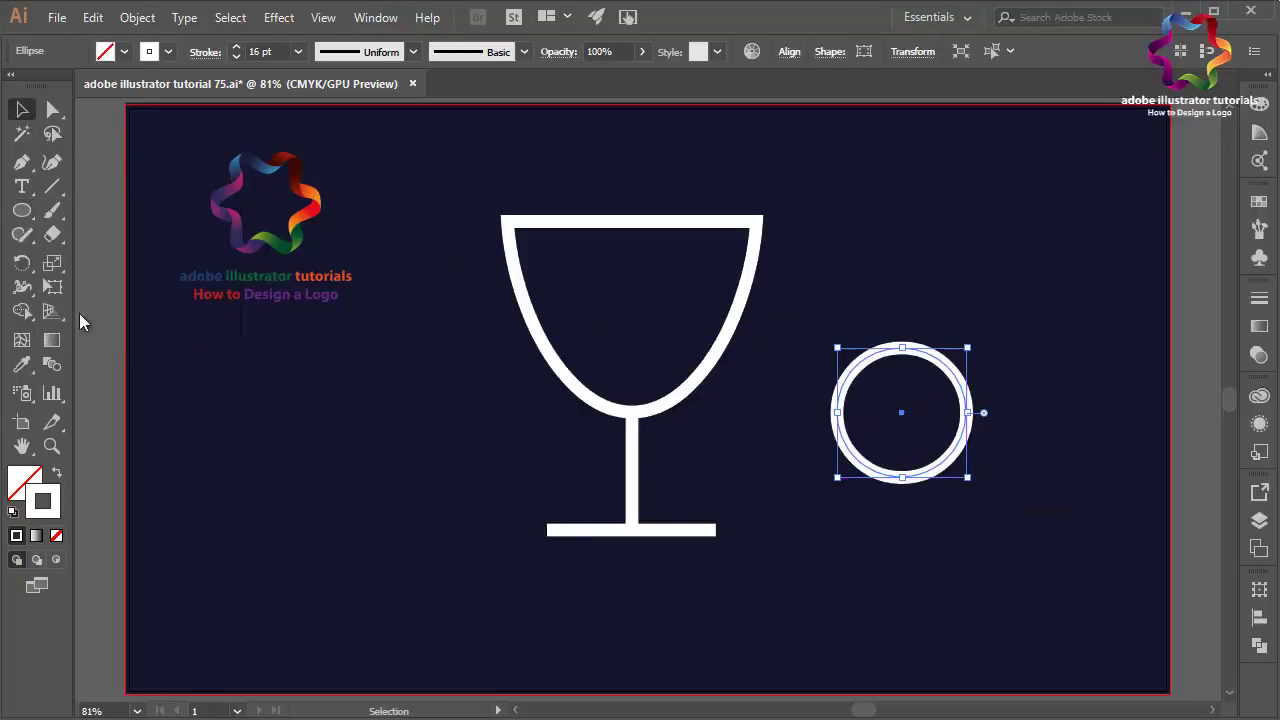
click(57, 475)
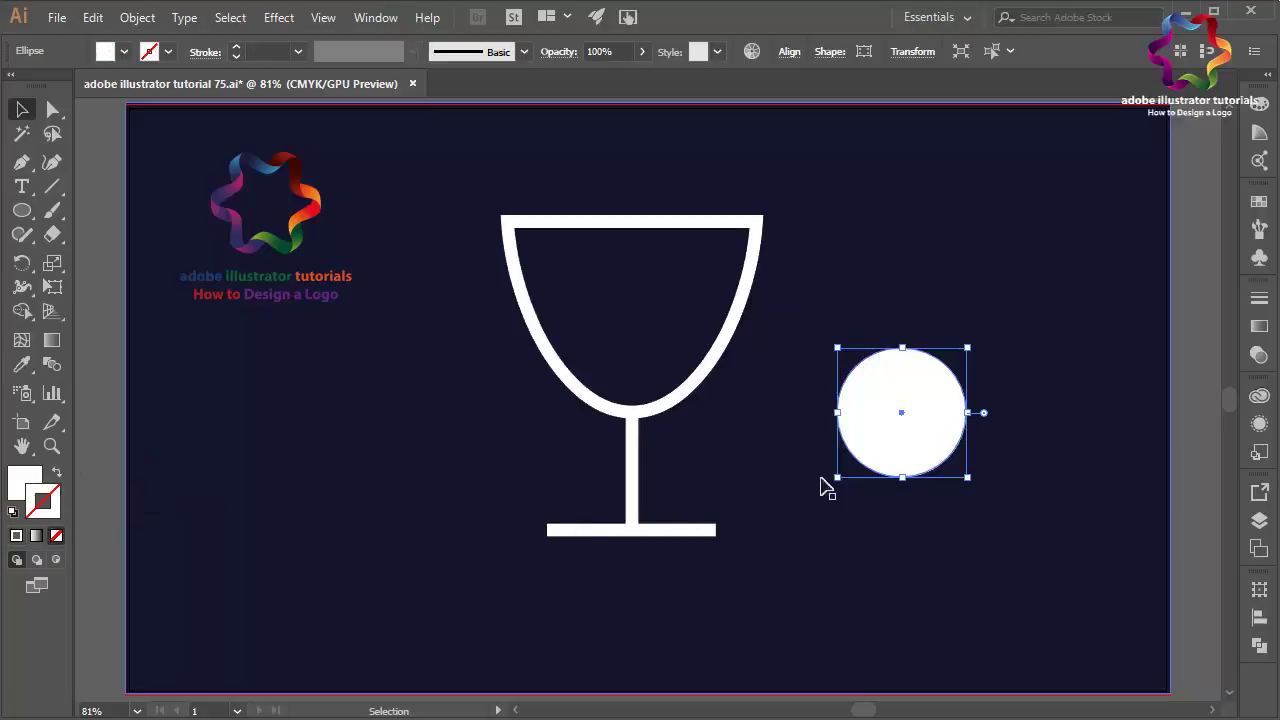
- Move the circle into the bowl and stretch it to about 200 by 267 px, top above the rim
mouse_move(924, 420)
mouse_down()
mouse_move(622, 350)
mouse_move(578, 292)
mouse_move(645, 312)
mouse_move(646, 338)
mouse_up()
drag(634, 261, 634, 221)
drag(651, 310, 651, 310)
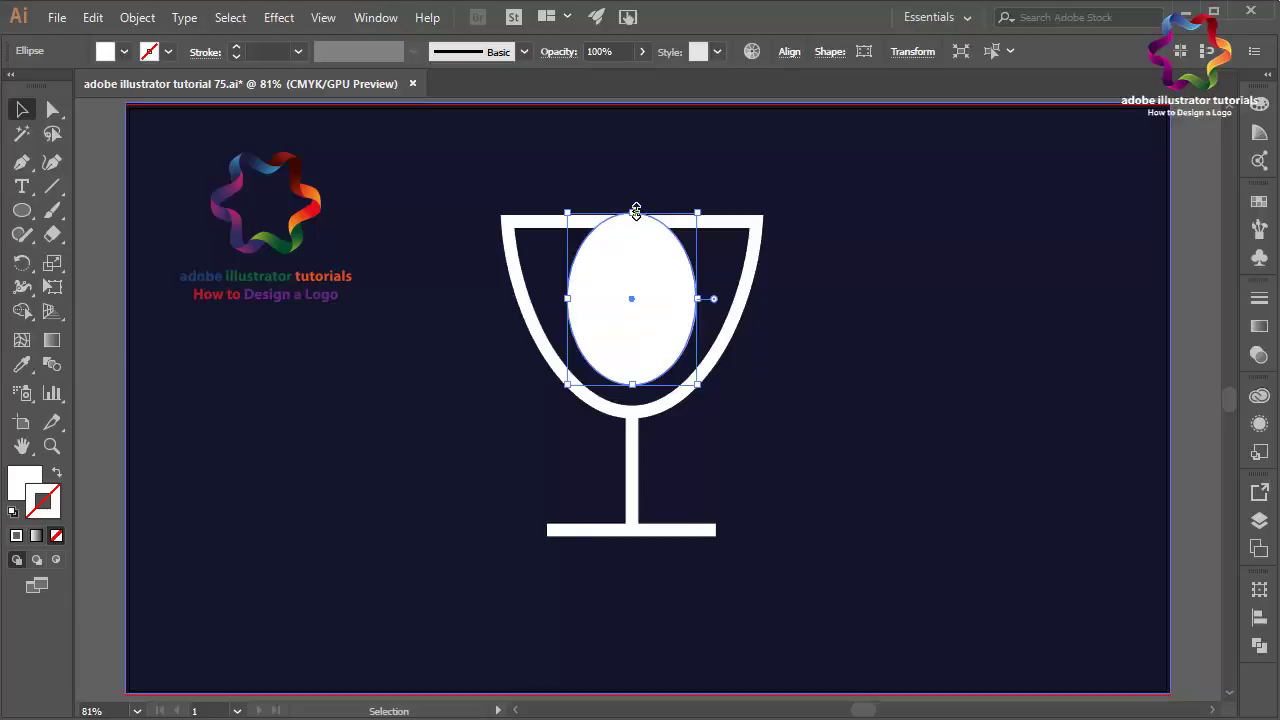
drag(634, 212, 634, 168)
key(Up)
key(Up)
key(Up)
key(Up)
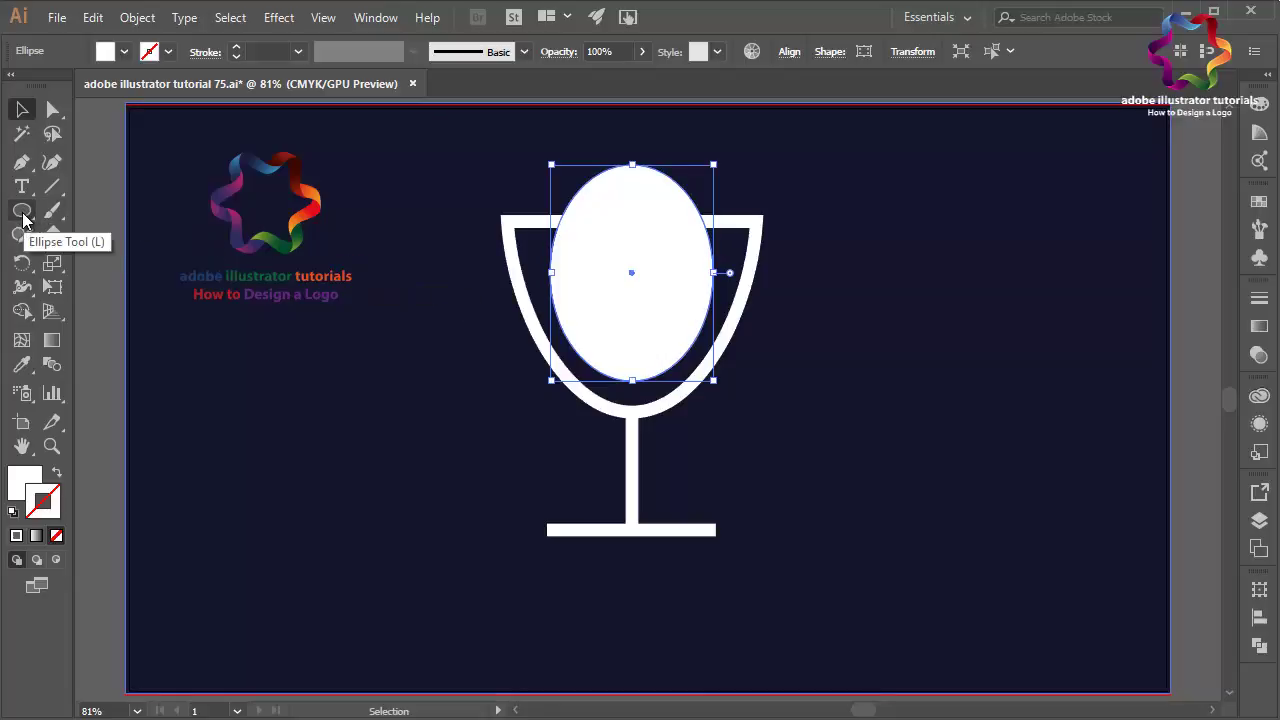
- Pen-draw a cutting shape with a wavy bottom over the ellipse's upper half, then select it with the ellipse
click(22, 170)
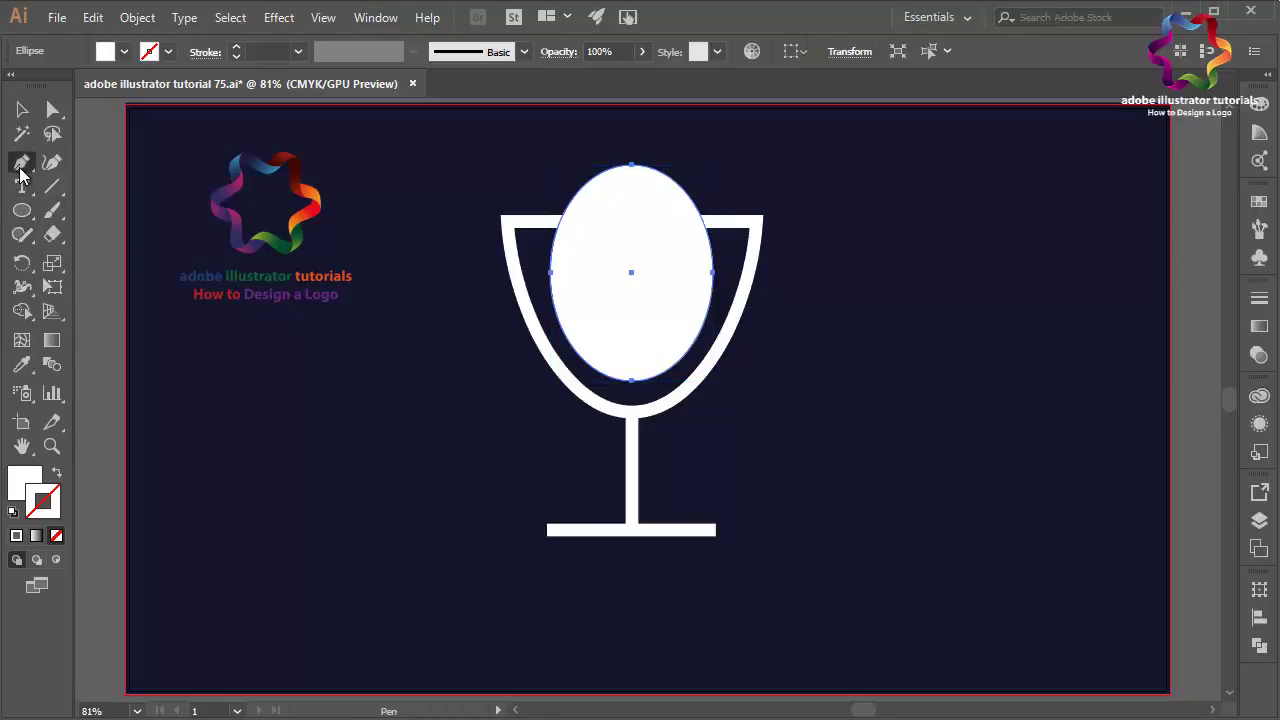
click(529, 316)
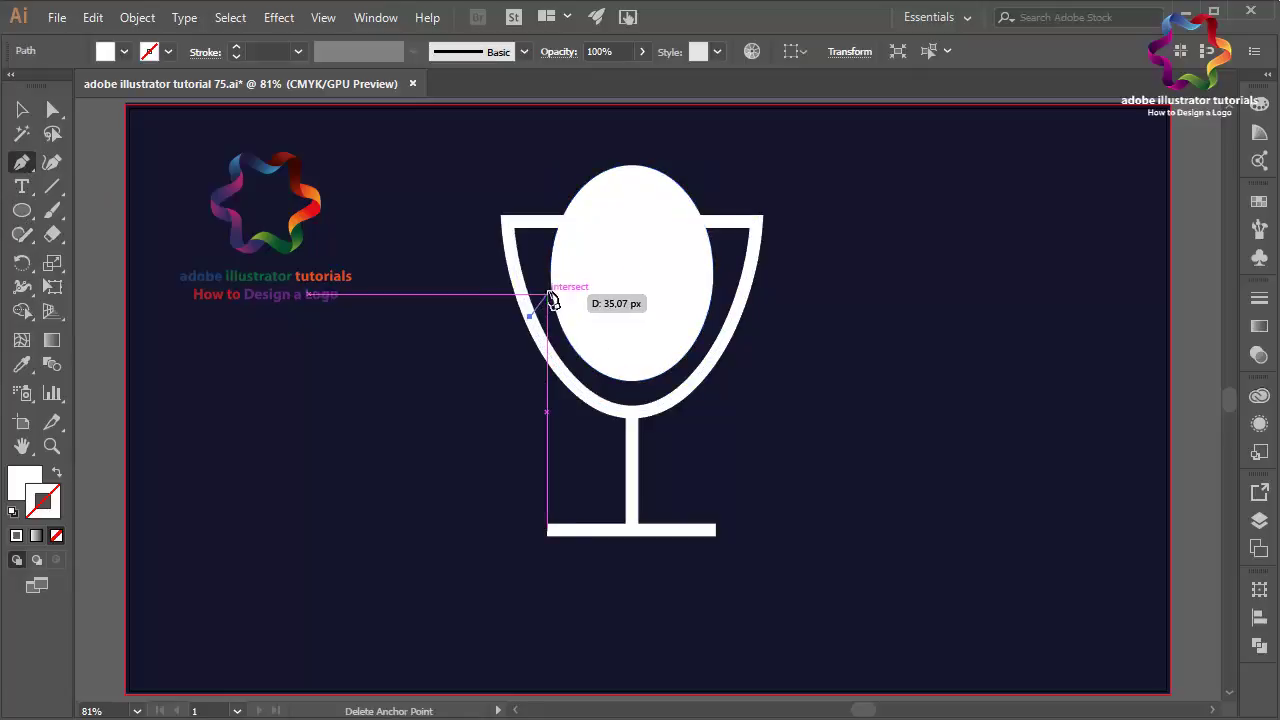
click(552, 283)
drag(604, 291, 749, 271)
click(728, 207)
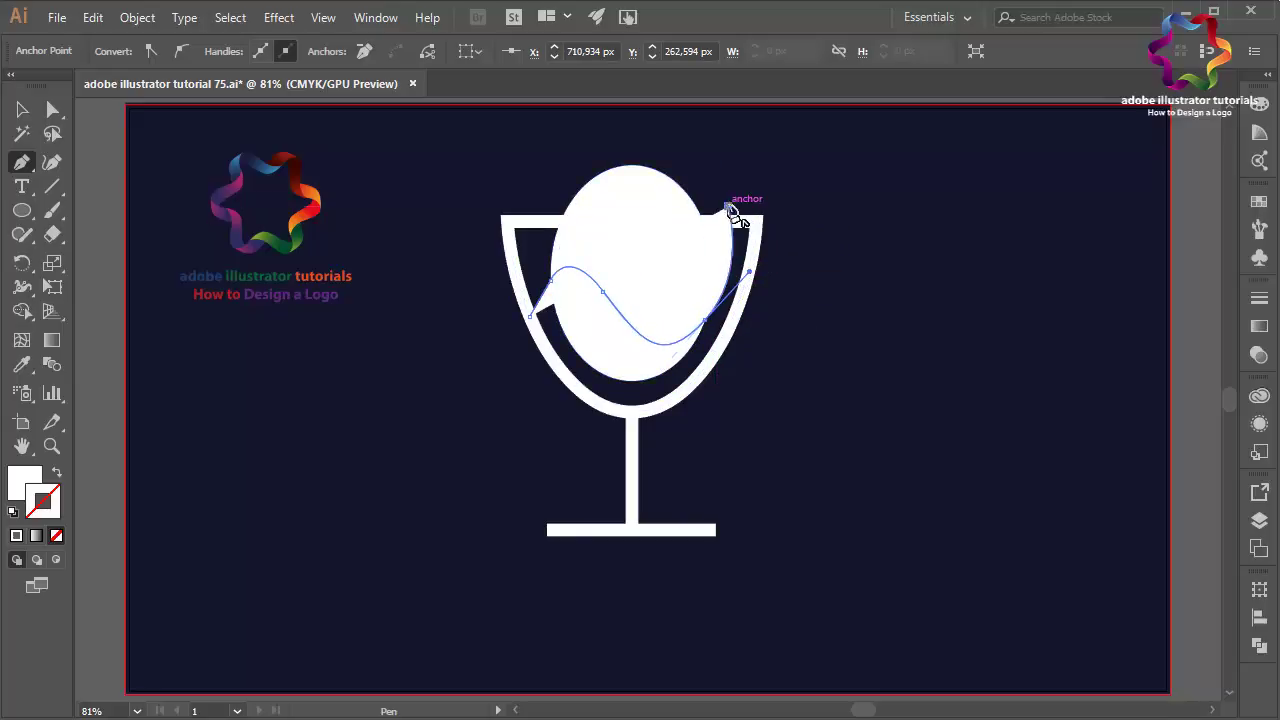
click(664, 158)
click(524, 157)
click(500, 316)
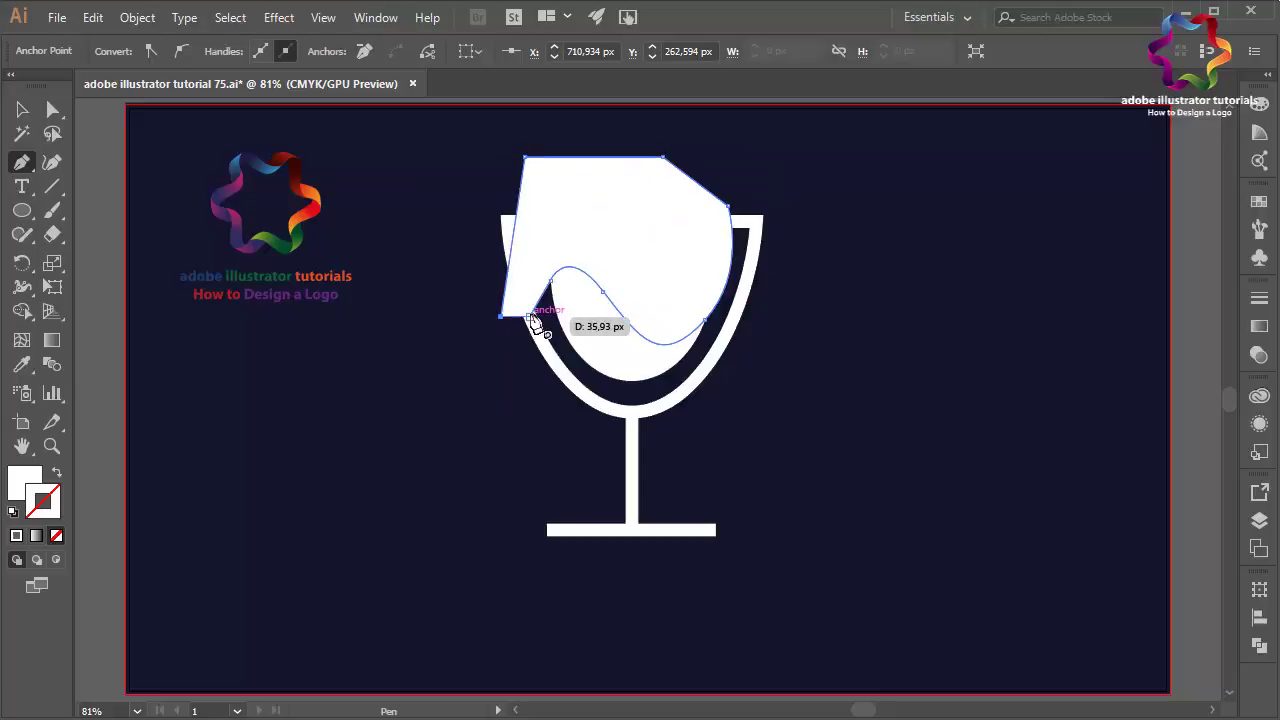
click(22, 110)
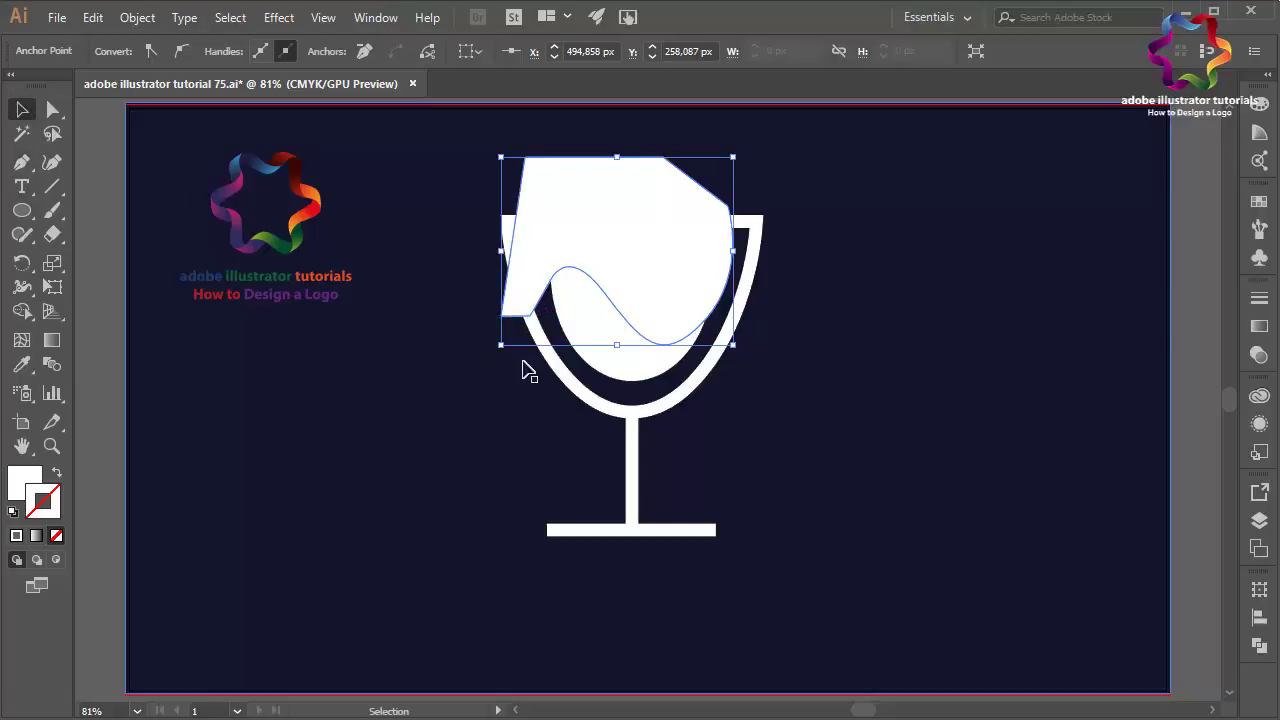
shift+click(606, 346)
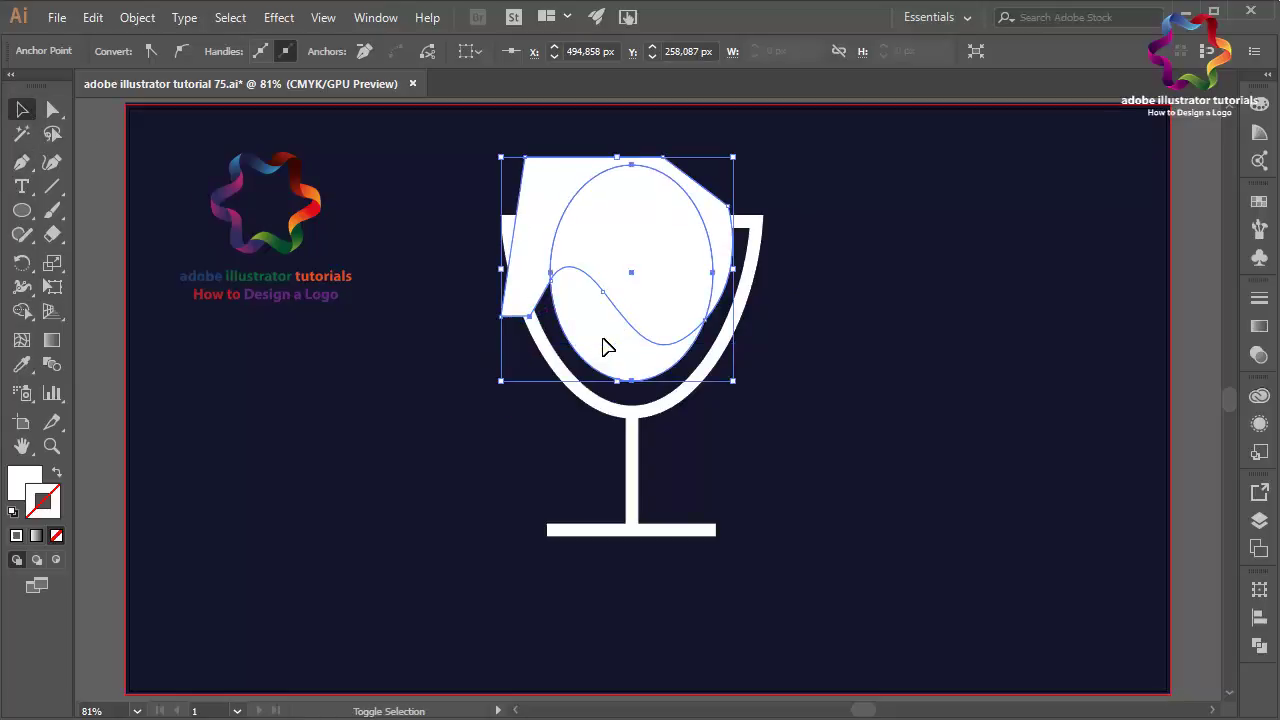
- Subtract the wavy shape from the white ellipse with Pathfinder Minus Front
click(1259, 645)
click(1062, 631)
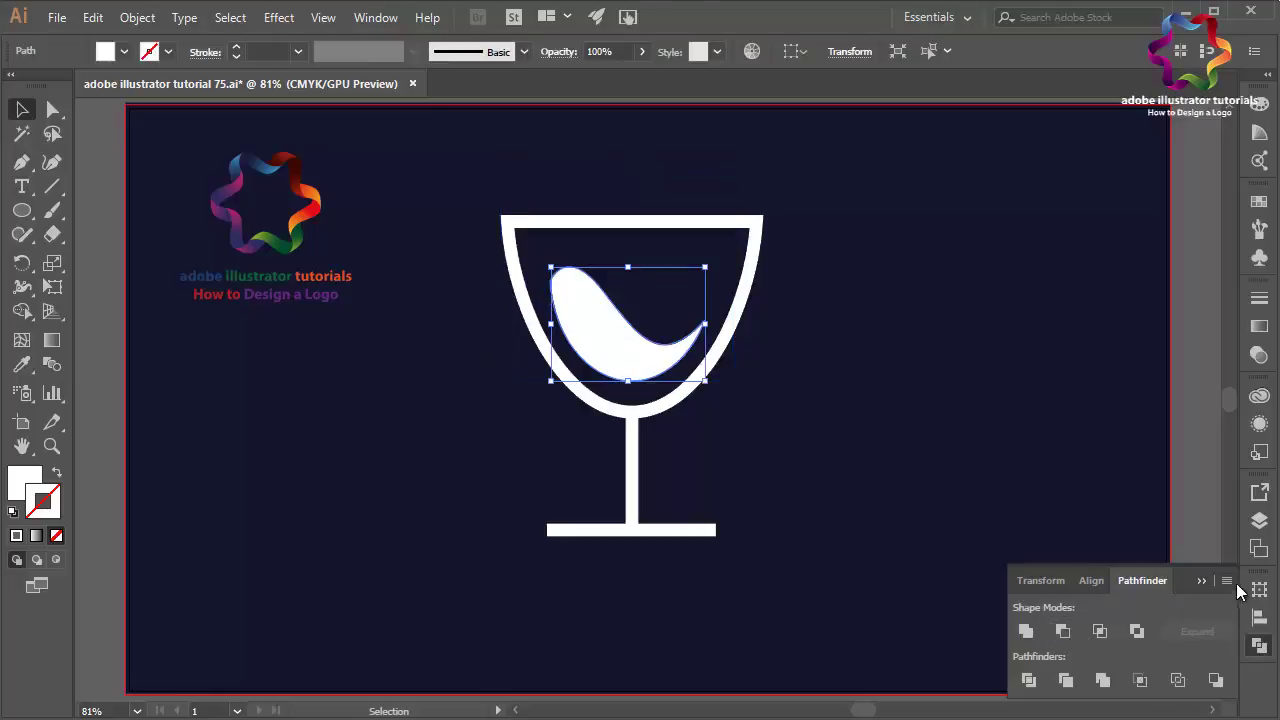
click(1201, 580)
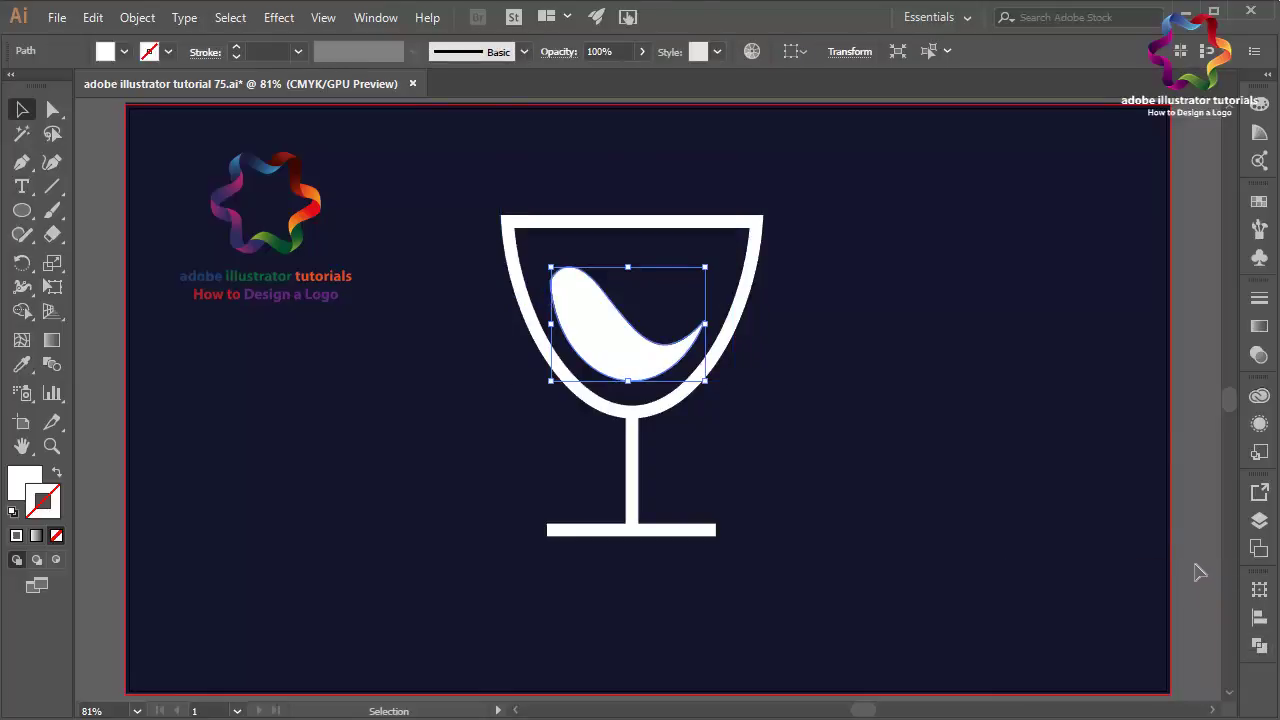
- Fill the remaining liquid shape green (C=85 M=10 Y=100 K=10) with no outline
click(1259, 203)
click(1066, 269)
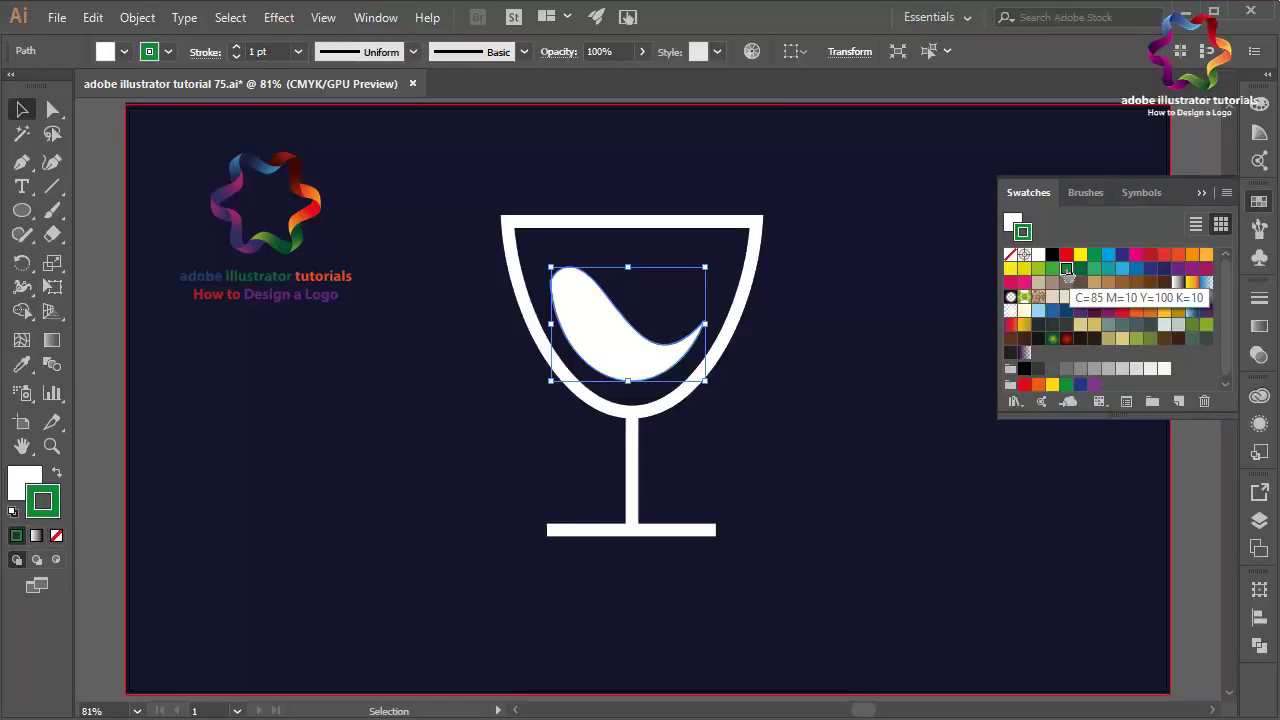
click(56, 475)
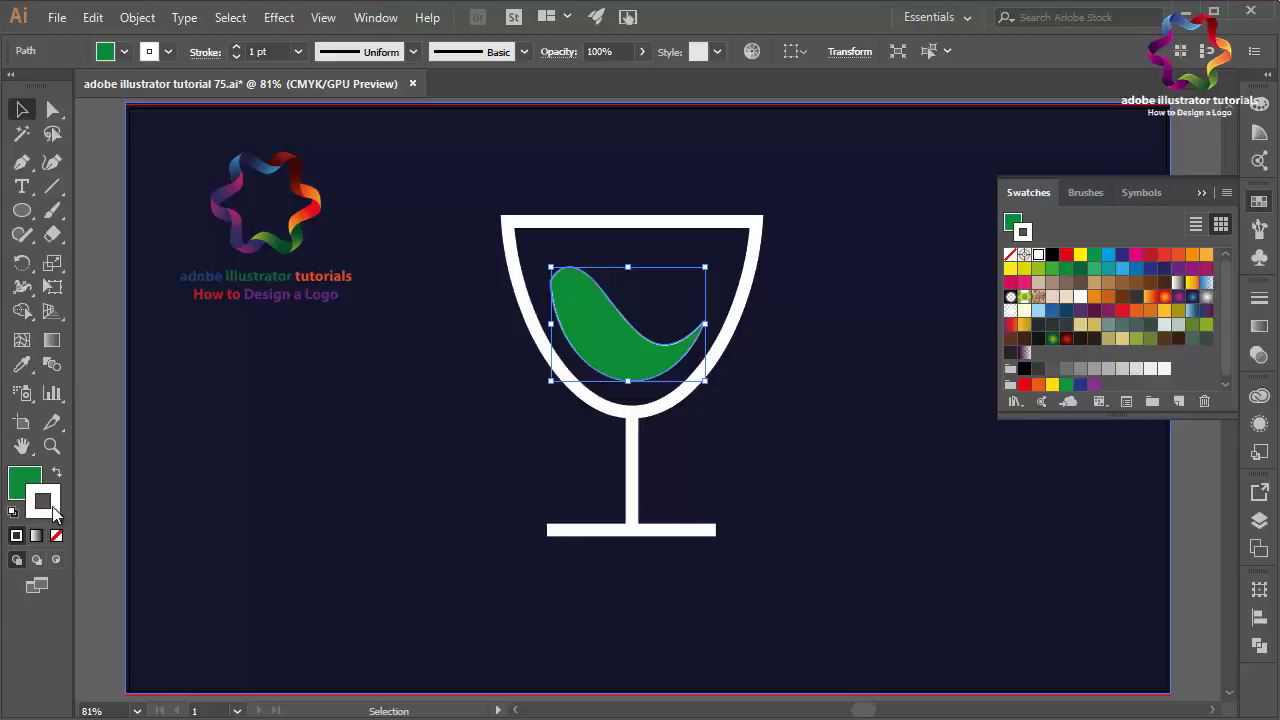
click(56, 536)
click(20, 482)
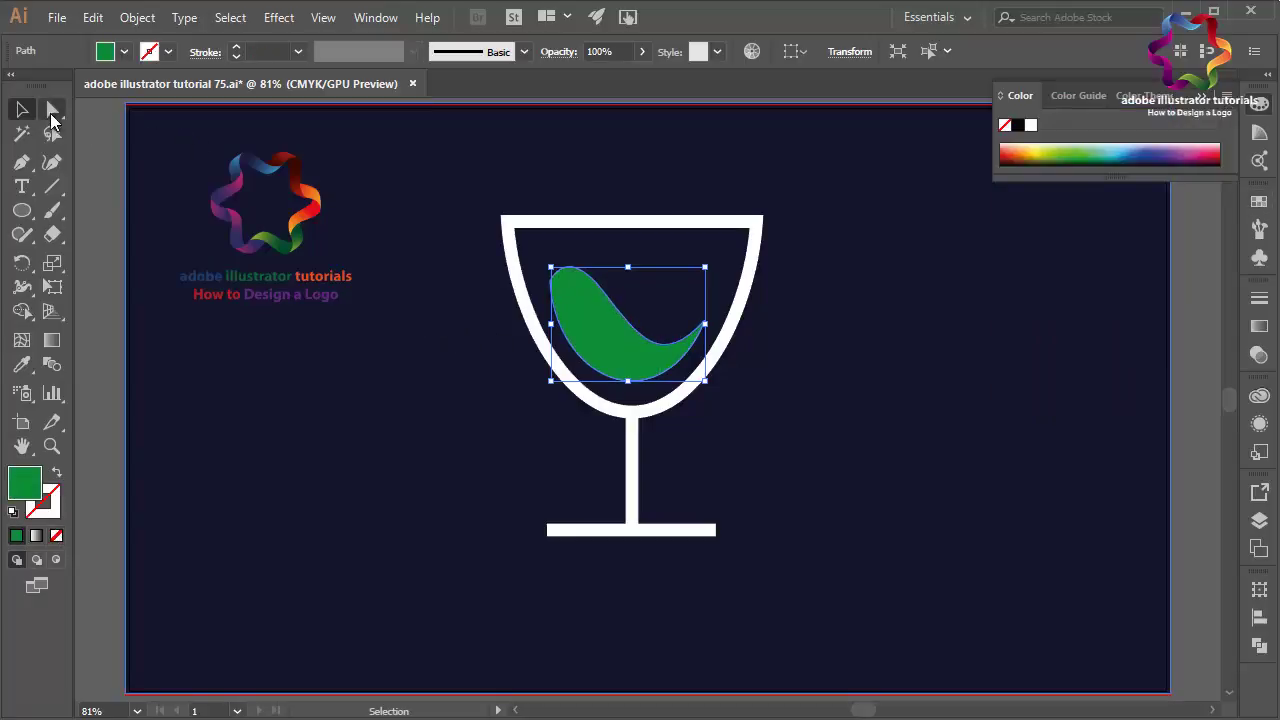
- Zoom in and pen-draw a closed curved wave along the crescent, starting and ending at its right tip
click(22, 162)
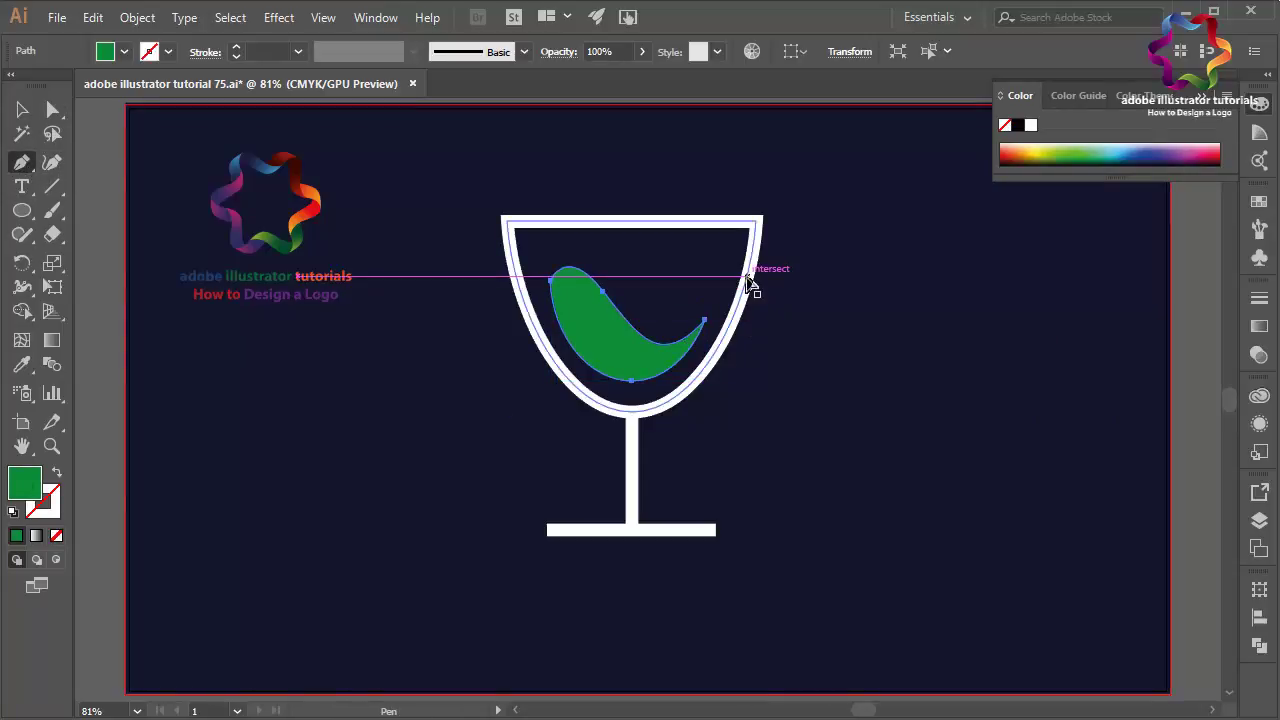
key(ctrl+equal)
key(ctrl+equal)
key(ctrl+equal)
key(ctrl+shift+a)
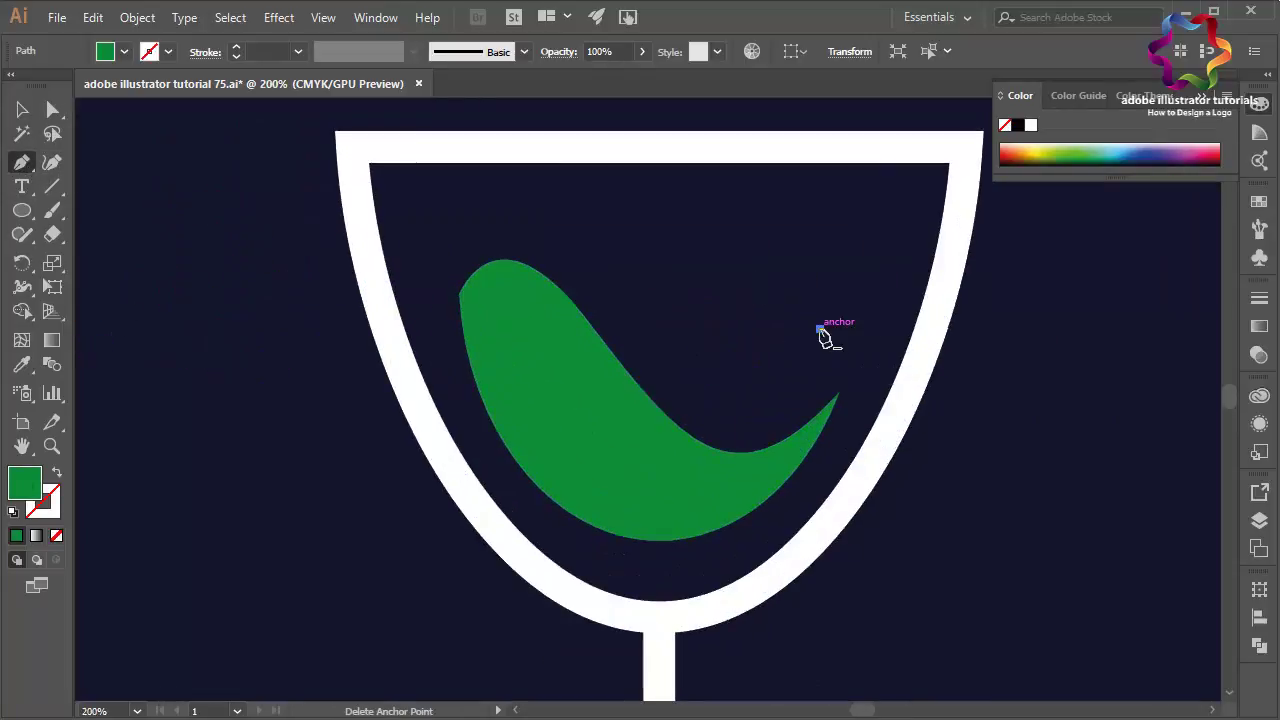
click(840, 393)
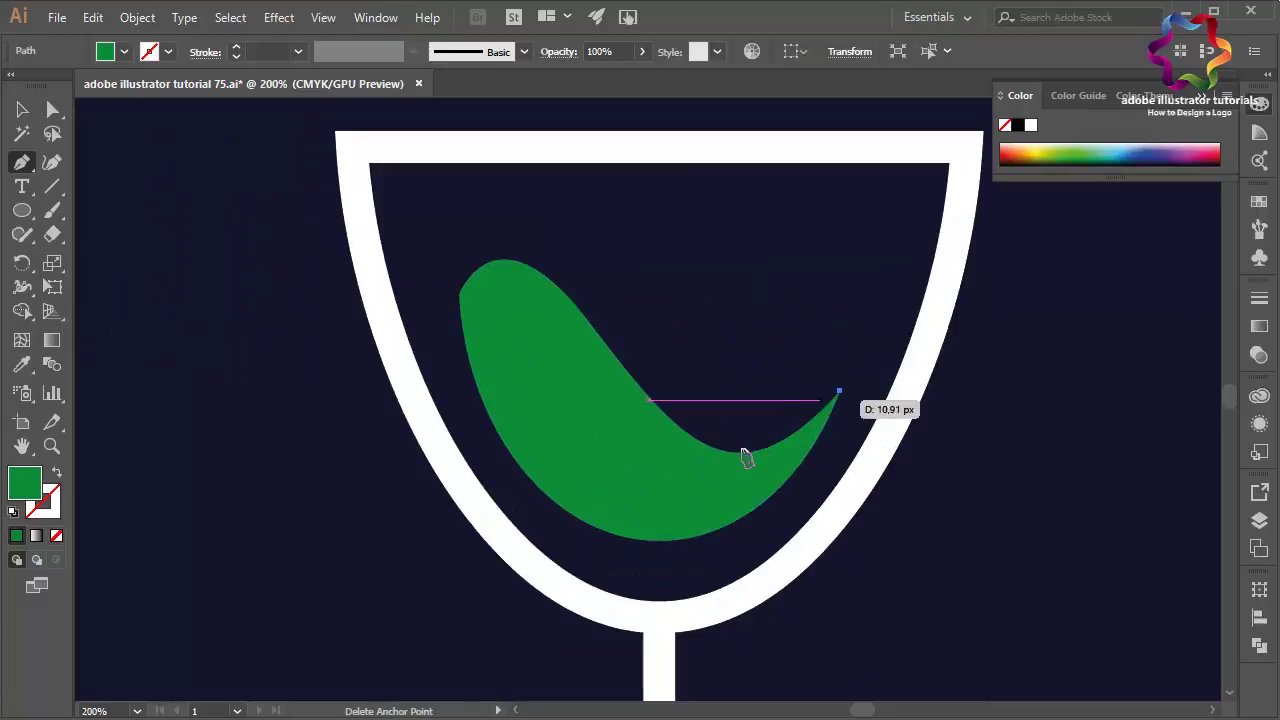
drag(722, 457, 638, 451)
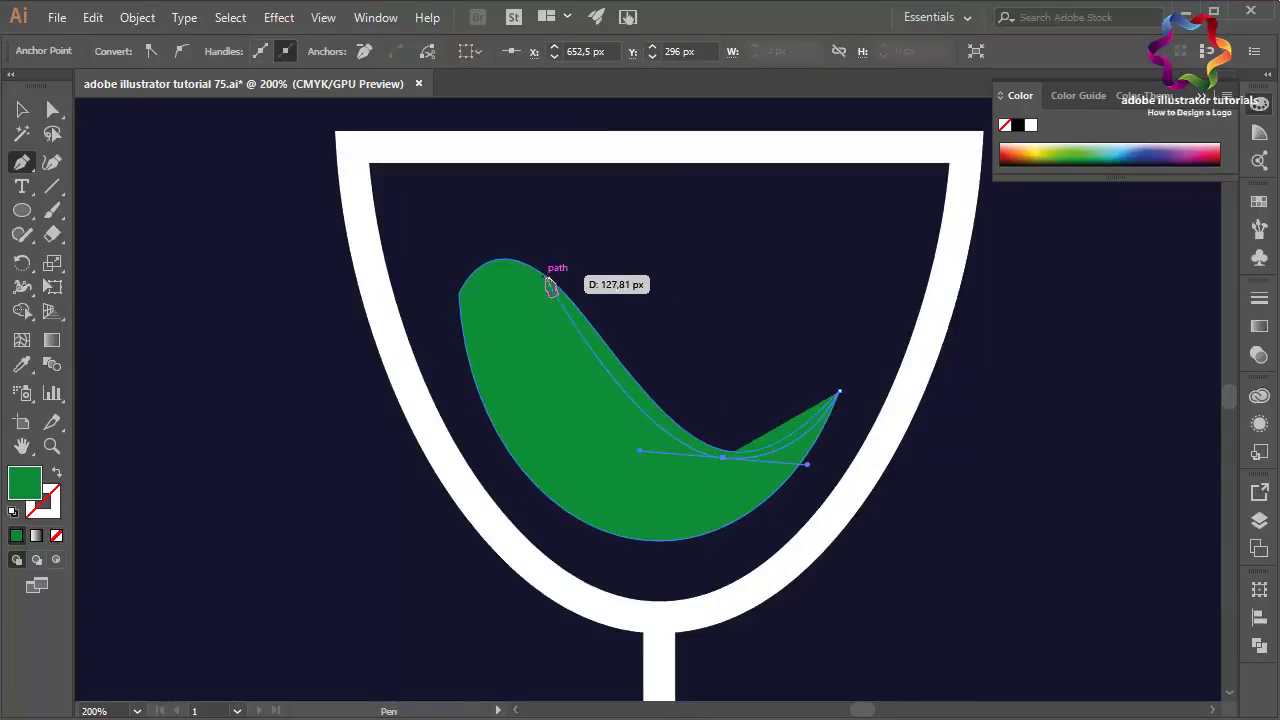
drag(558, 288, 496, 229)
drag(578, 298, 649, 360)
drag(707, 437, 704, 413)
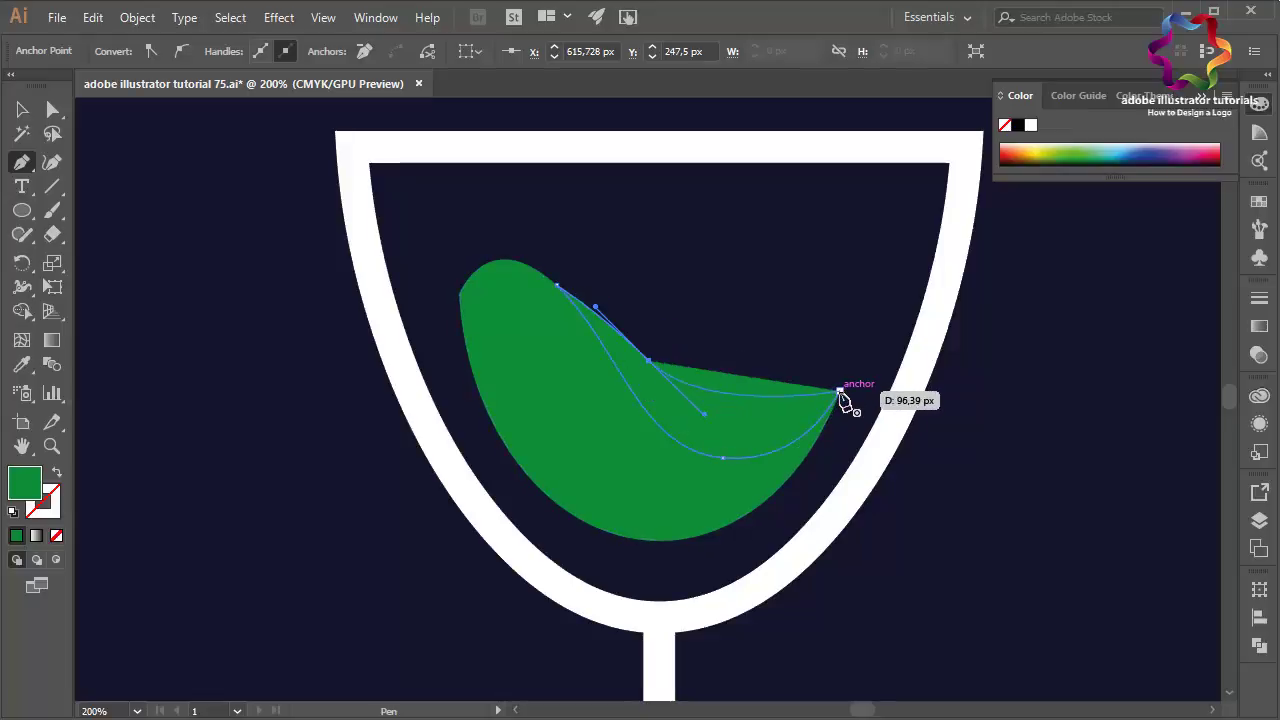
drag(840, 397, 657, 382)
- Reshape the wave's right anchor so its end bulges into a rounded lobe
drag(839, 390, 790, 246)
drag(840, 390, 791, 548)
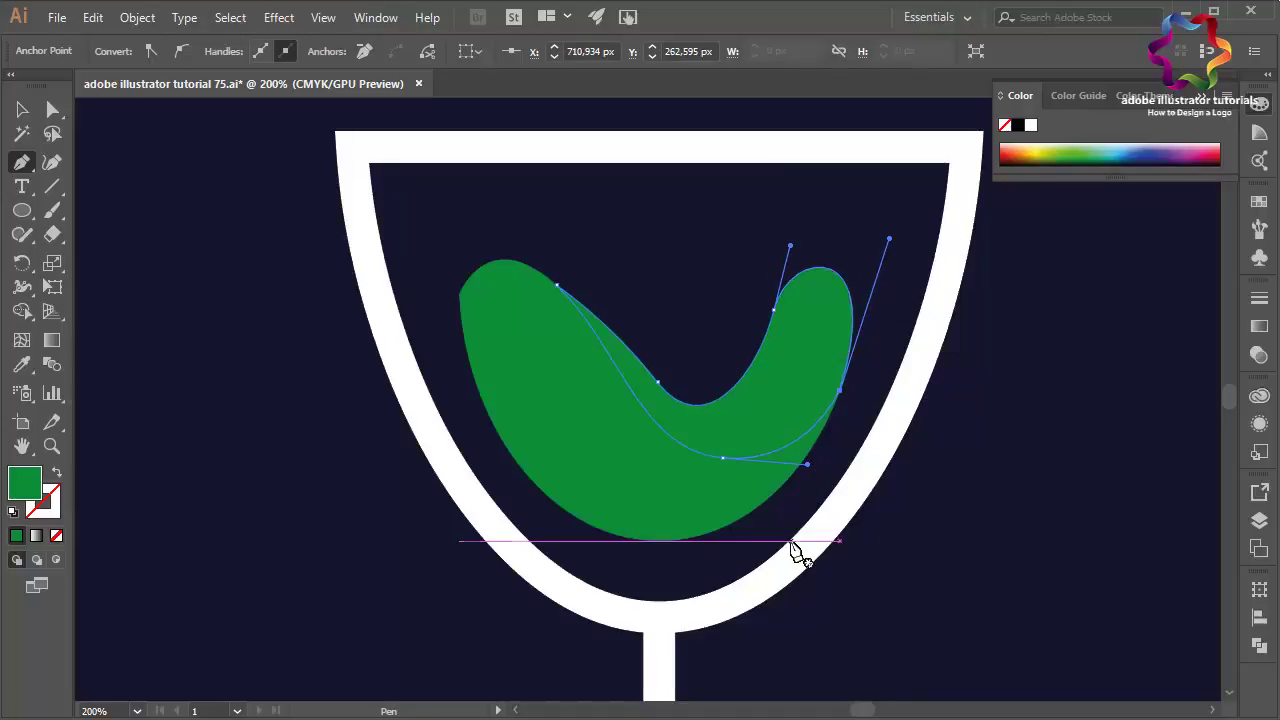
click(22, 109)
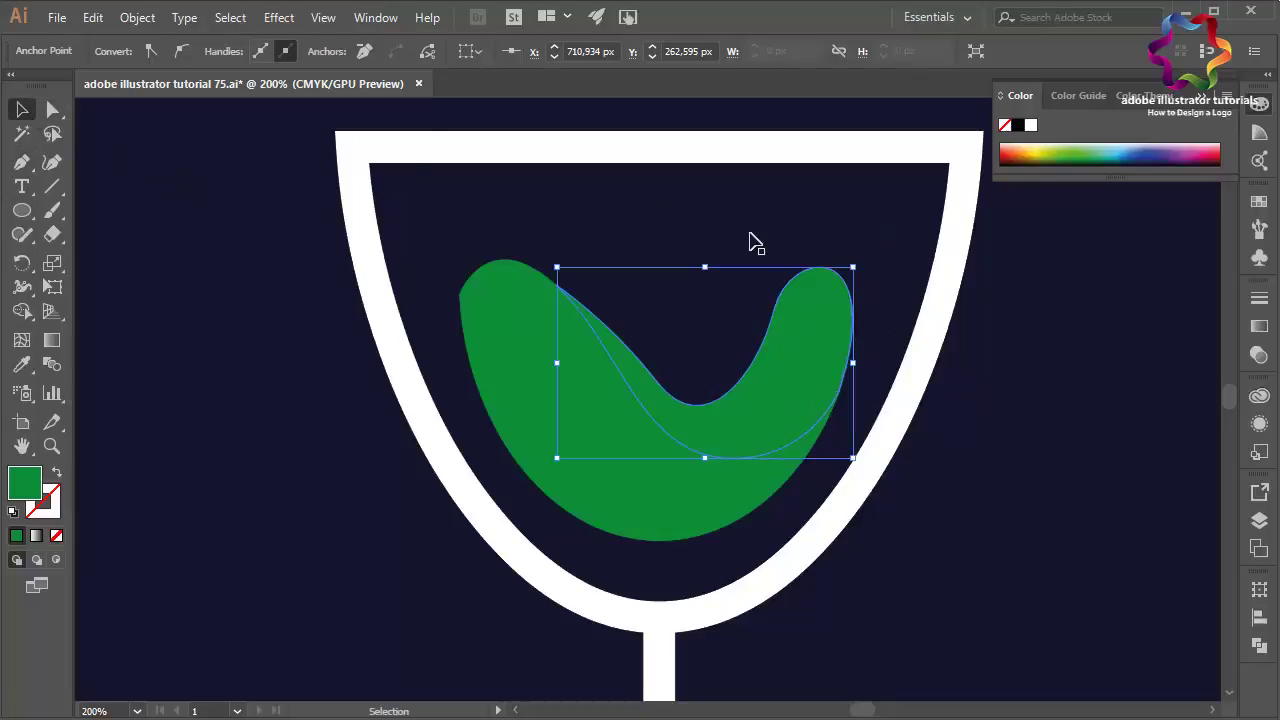
- Fill the new right wave shape with the darker green swatch
click(1259, 201)
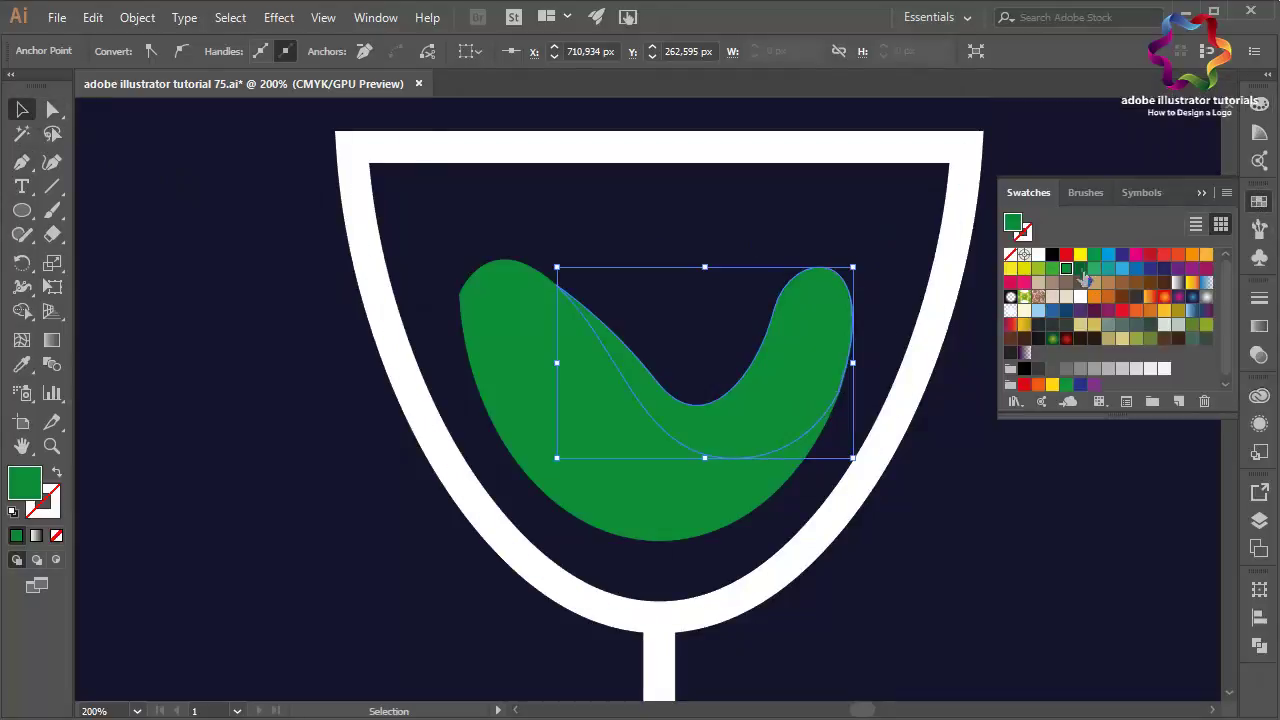
click(1080, 268)
click(1201, 193)
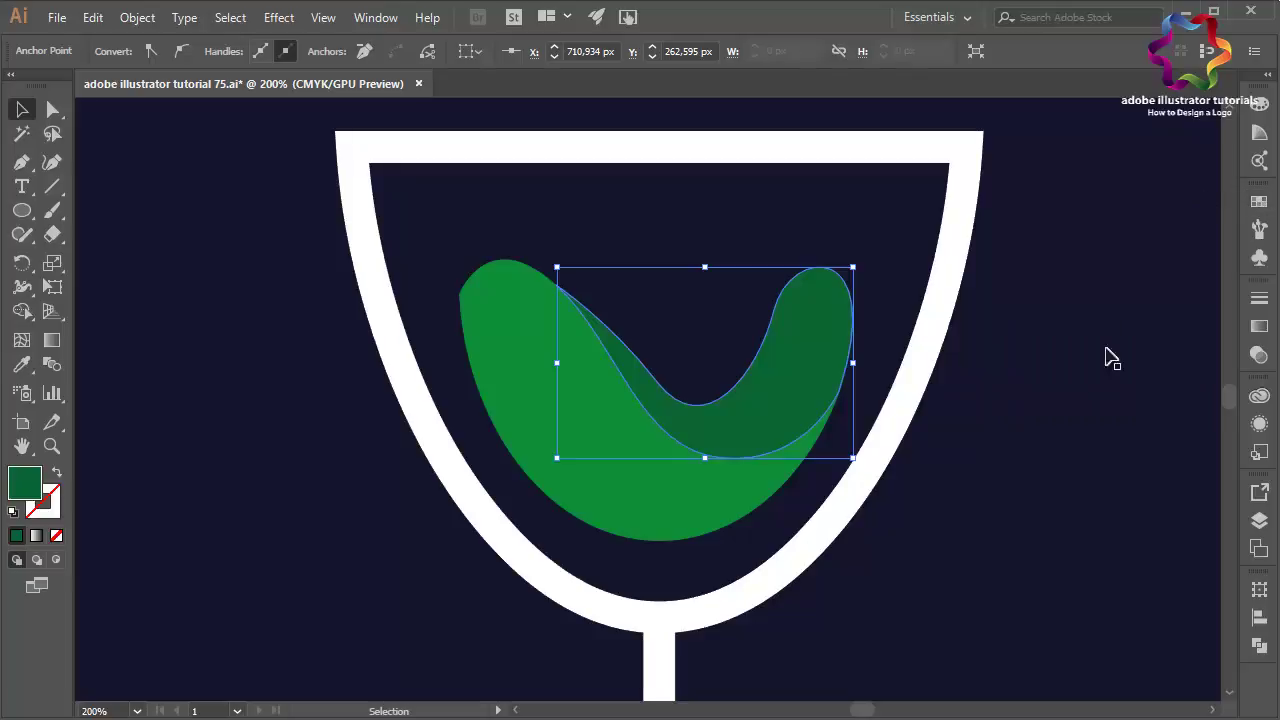
- Deselect the wave and start a curved Pen path at its dip, pulling up-left
click(1092, 380)
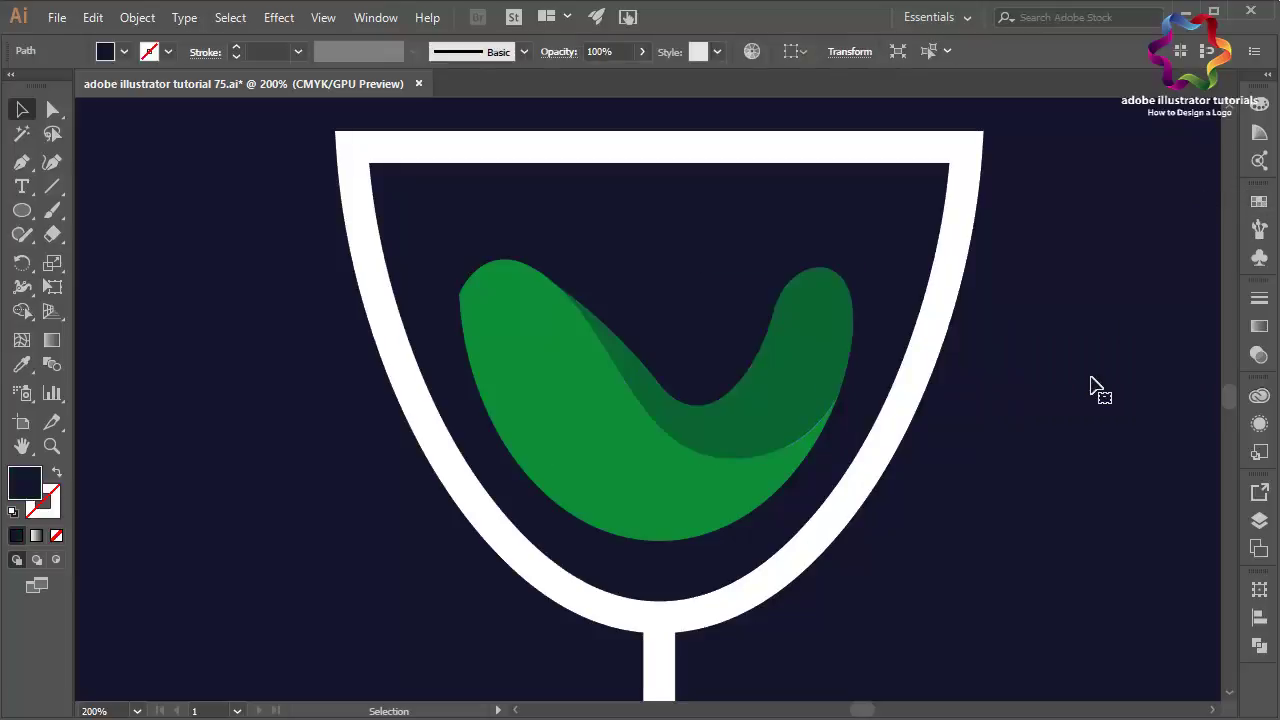
click(23, 163)
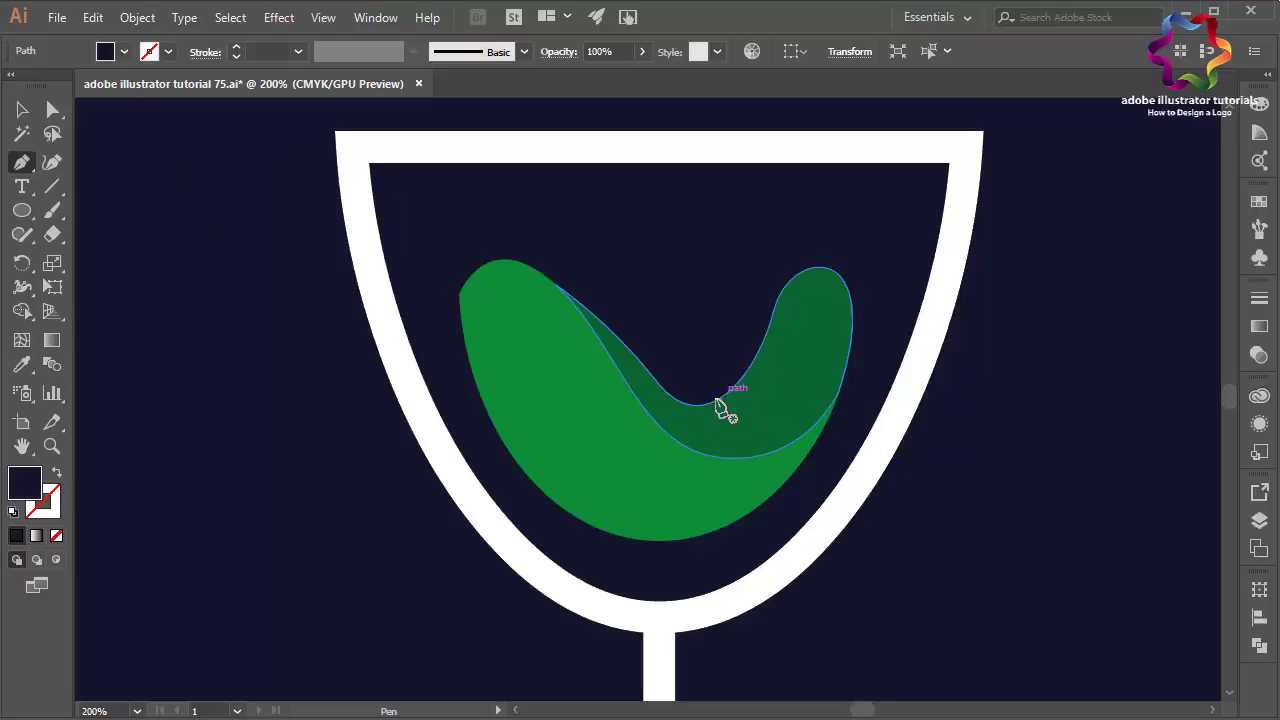
drag(672, 398, 482, 186)
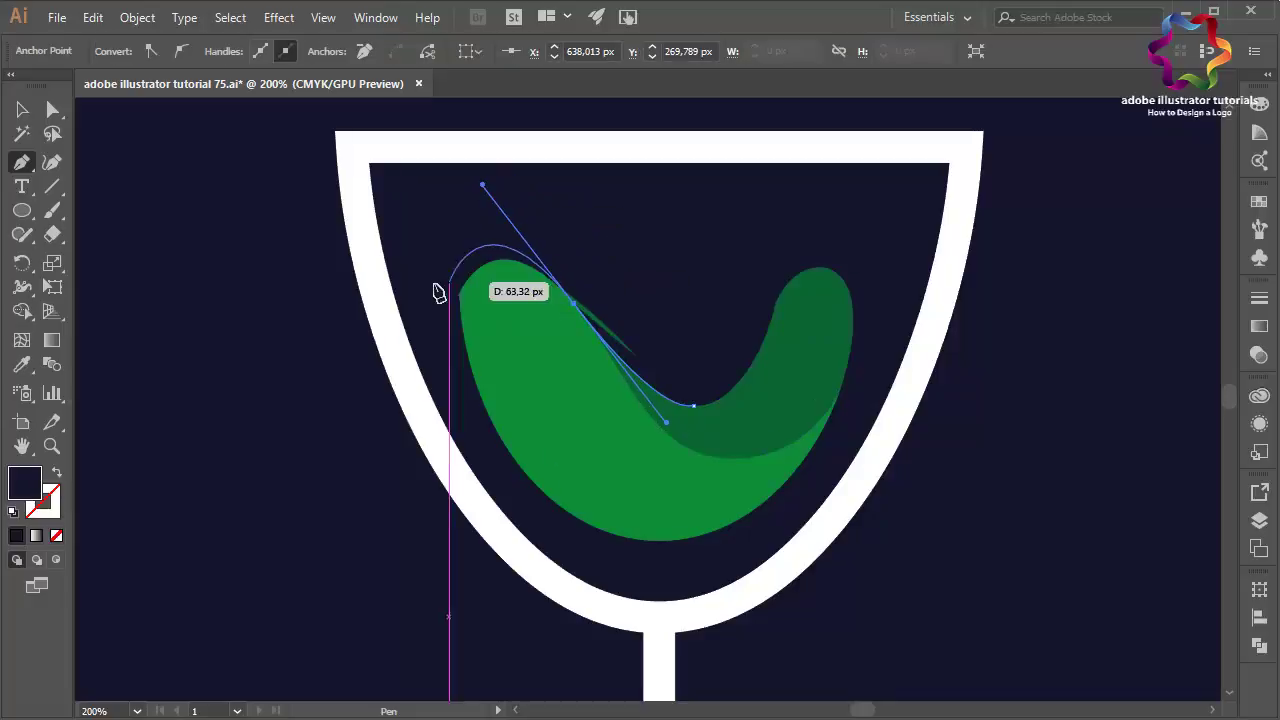
- Finish a closed cutter shape covering the left end of the dark green wave
click(294, 498)
click(385, 258)
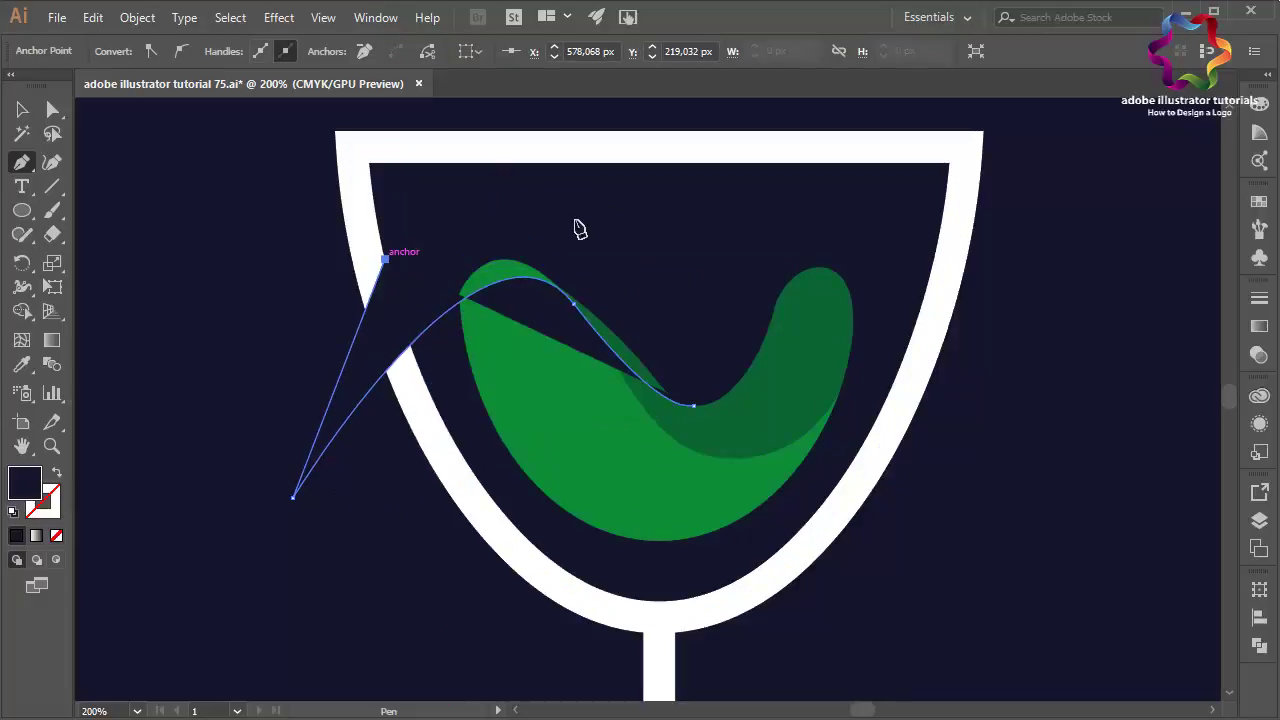
click(697, 212)
drag(698, 418, 666, 422)
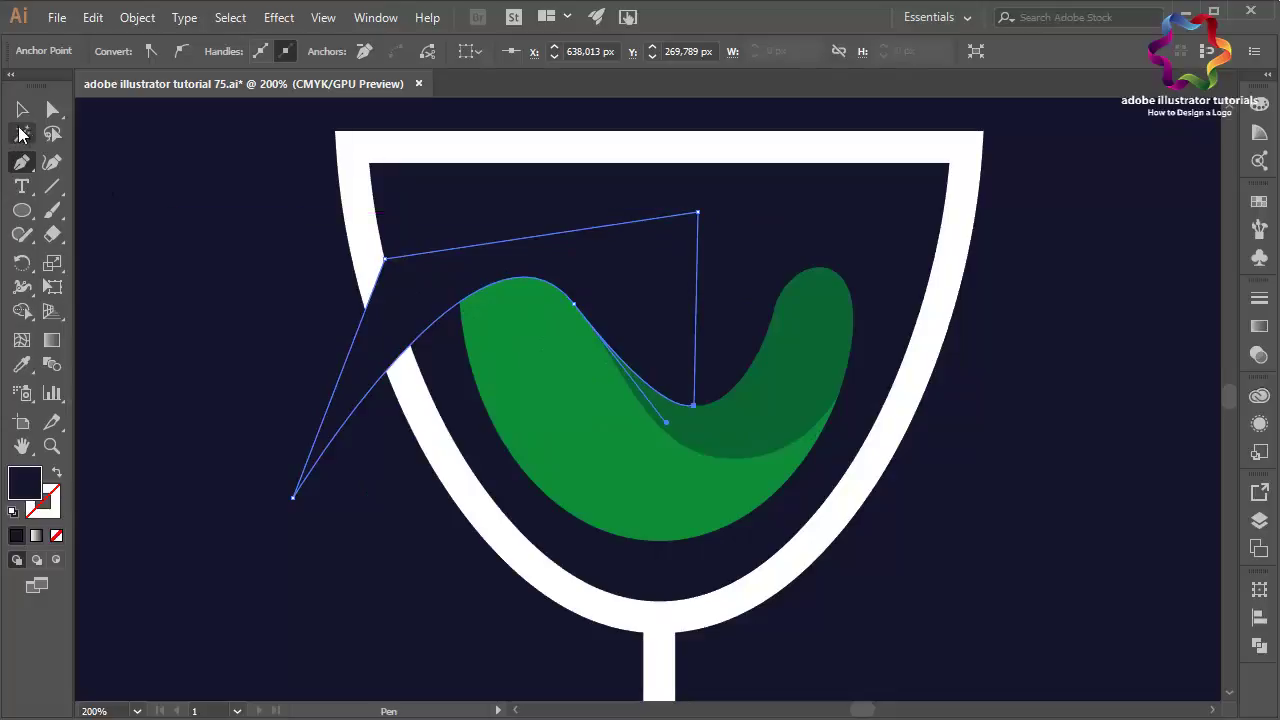
- Select the cutter with the dark wave and apply Pathfinder Minus Front to trim it
key(ctrl)
ctrl+shift+click(762, 440)
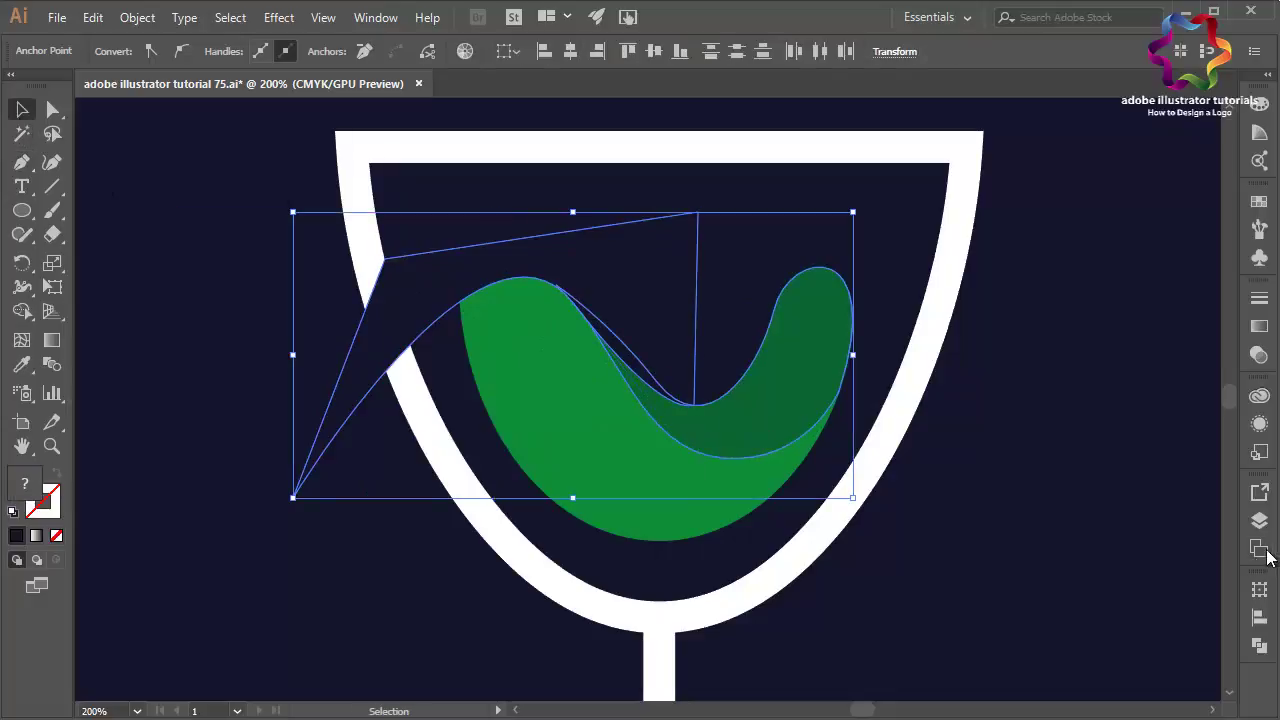
click(1259, 647)
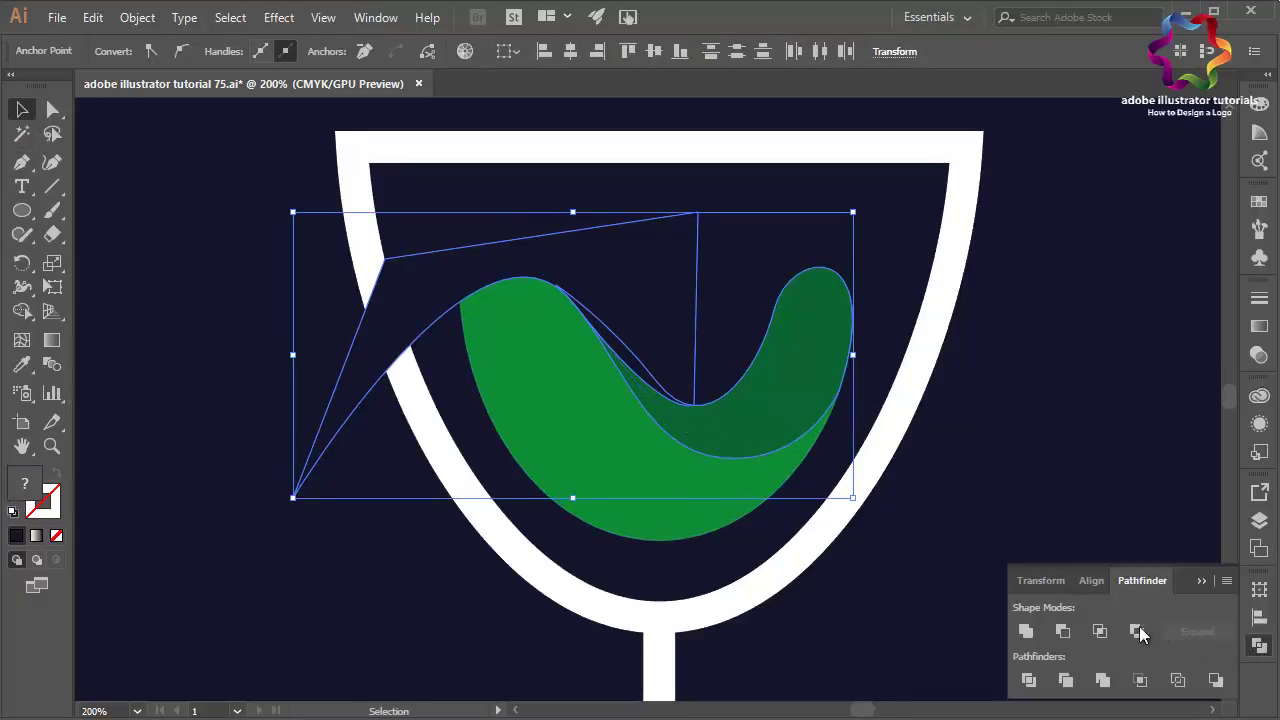
click(1062, 631)
click(1201, 581)
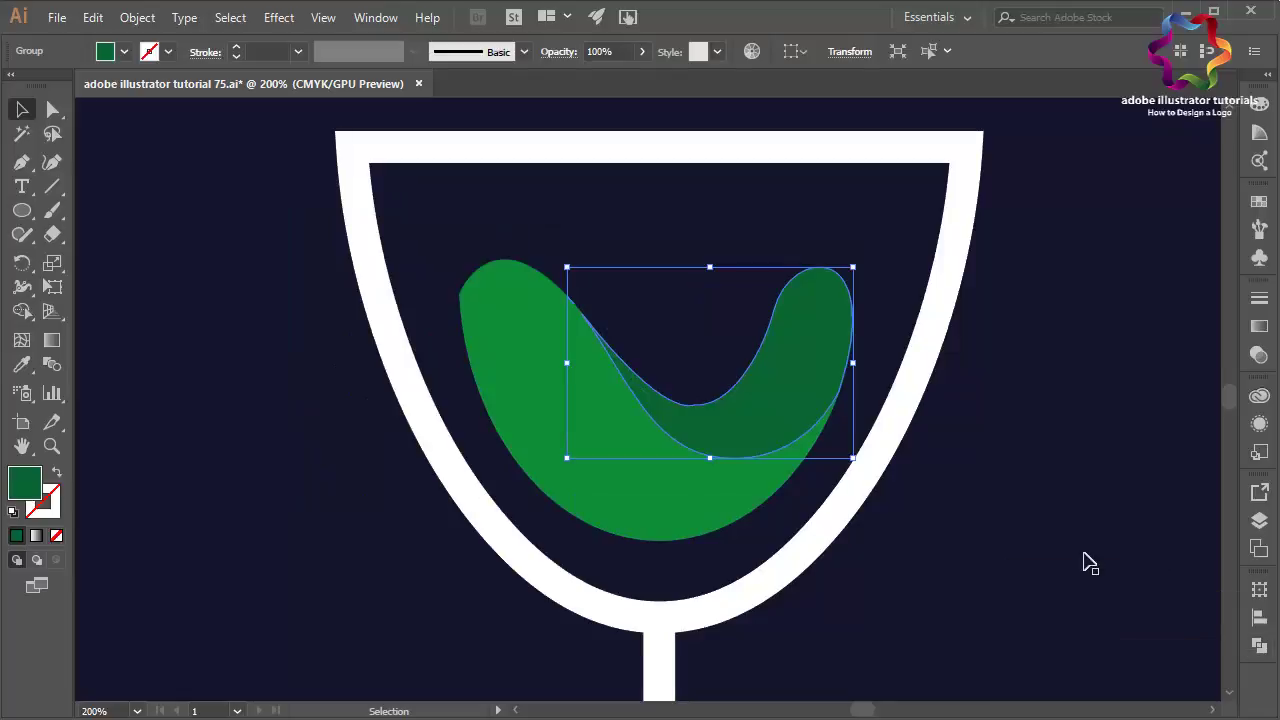
click(872, 454)
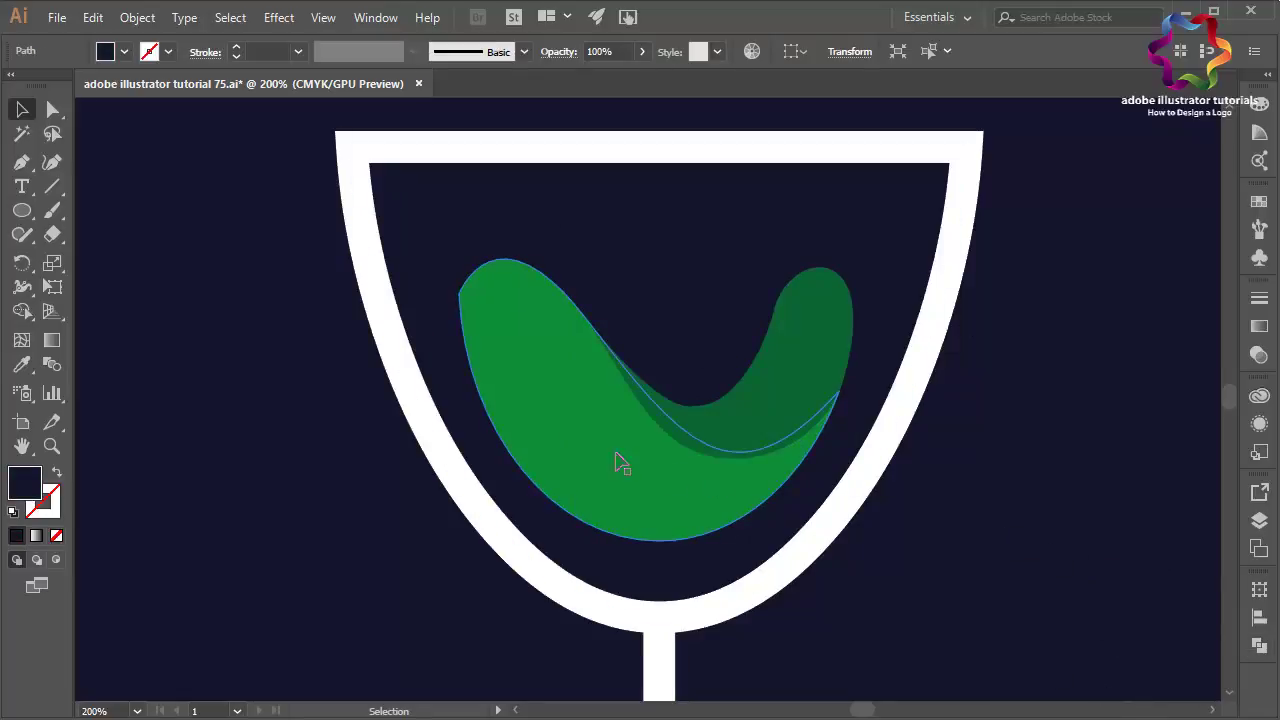
- Pen-draw a closed curved lens from the dark wave's edge, dipping down, and select it
click(21, 163)
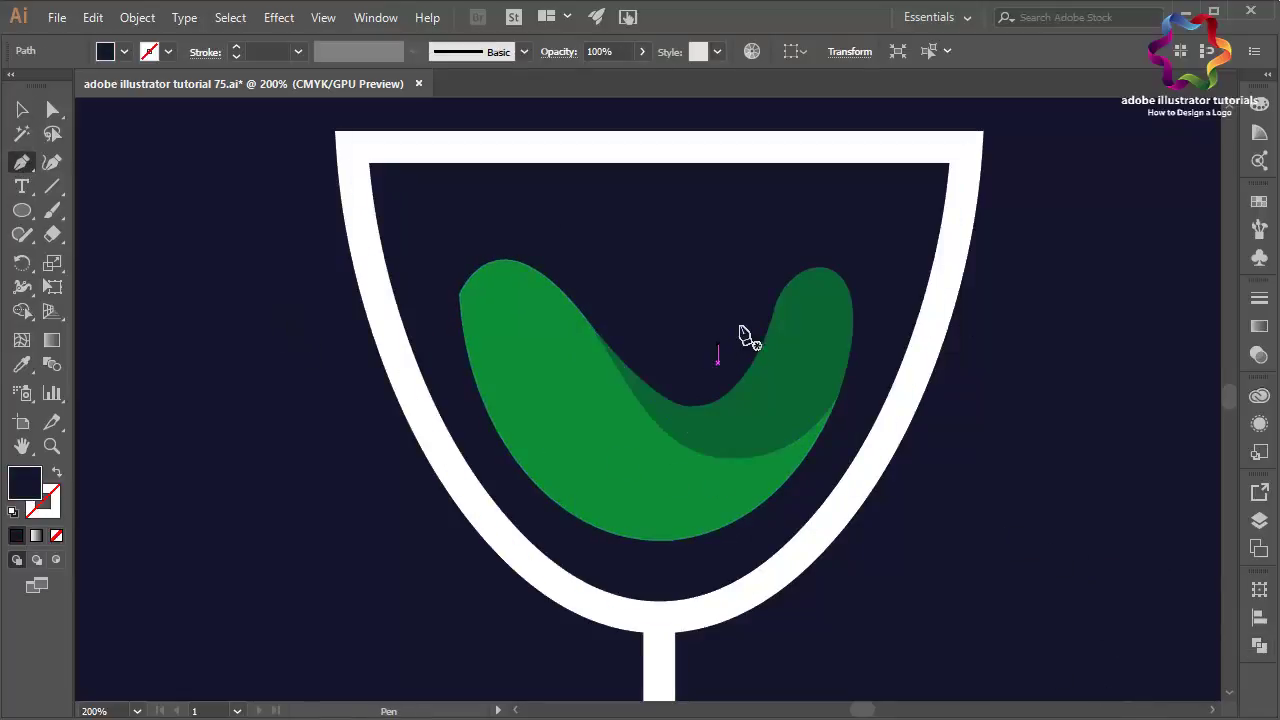
click(783, 289)
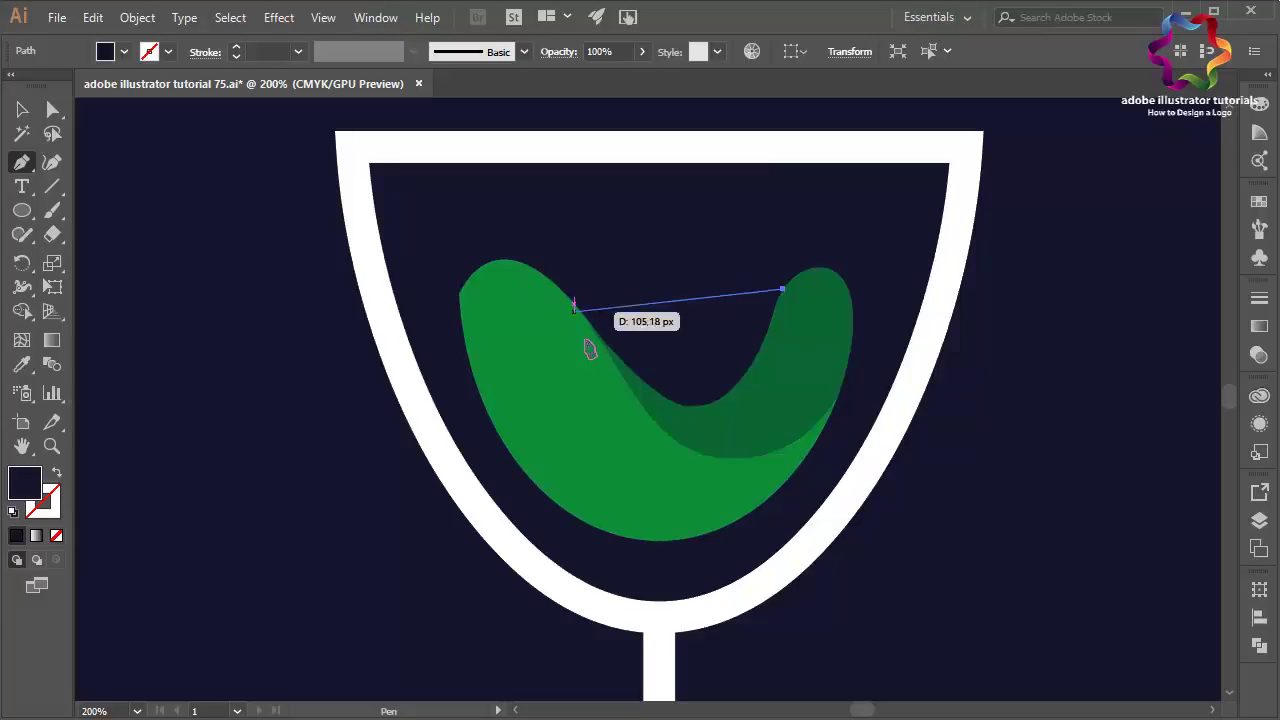
drag(594, 325, 501, 504)
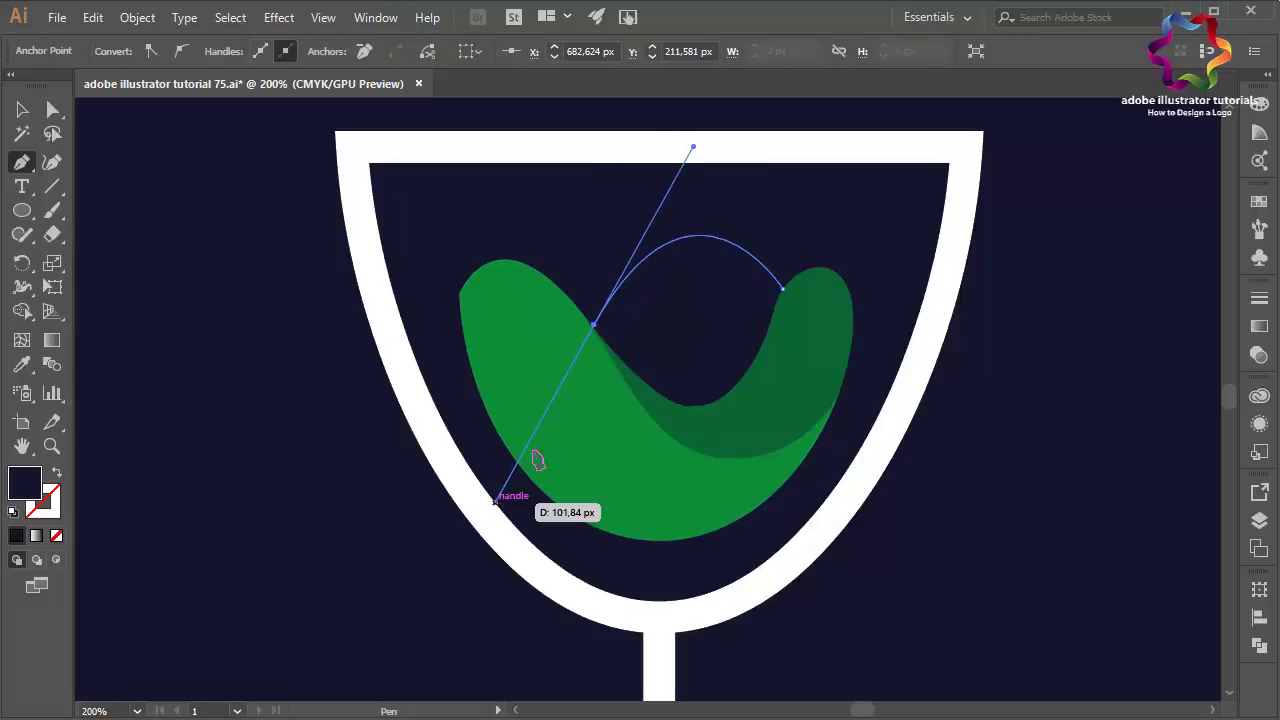
click(595, 327)
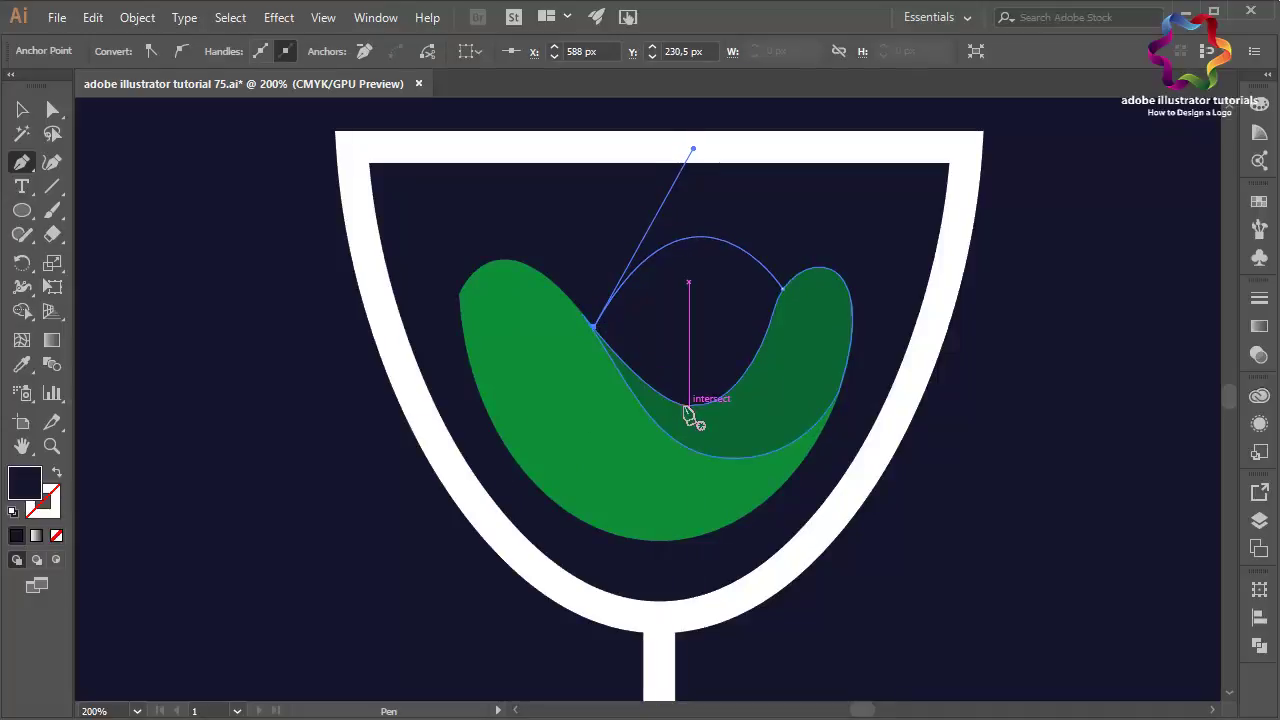
ctrl+click(748, 423)
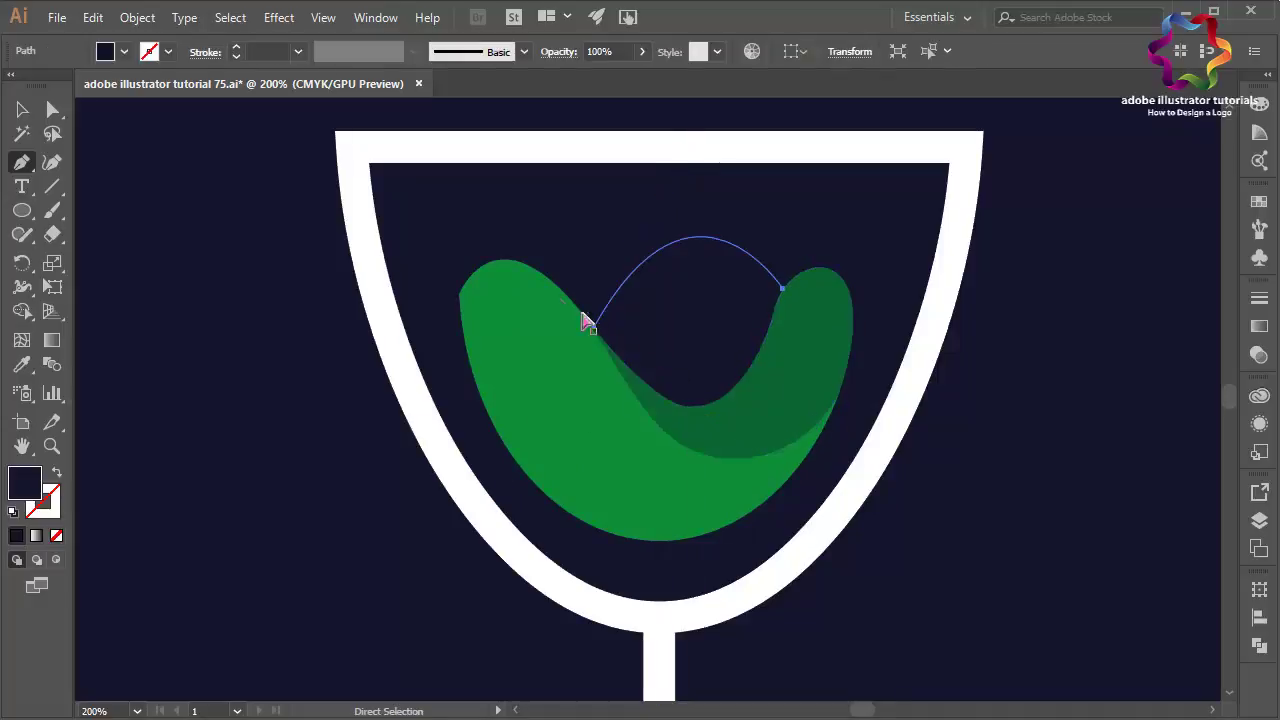
drag(594, 327, 690, 410)
drag(690, 408, 741, 414)
drag(783, 300, 791, 262)
ctrl+click(795, 235)
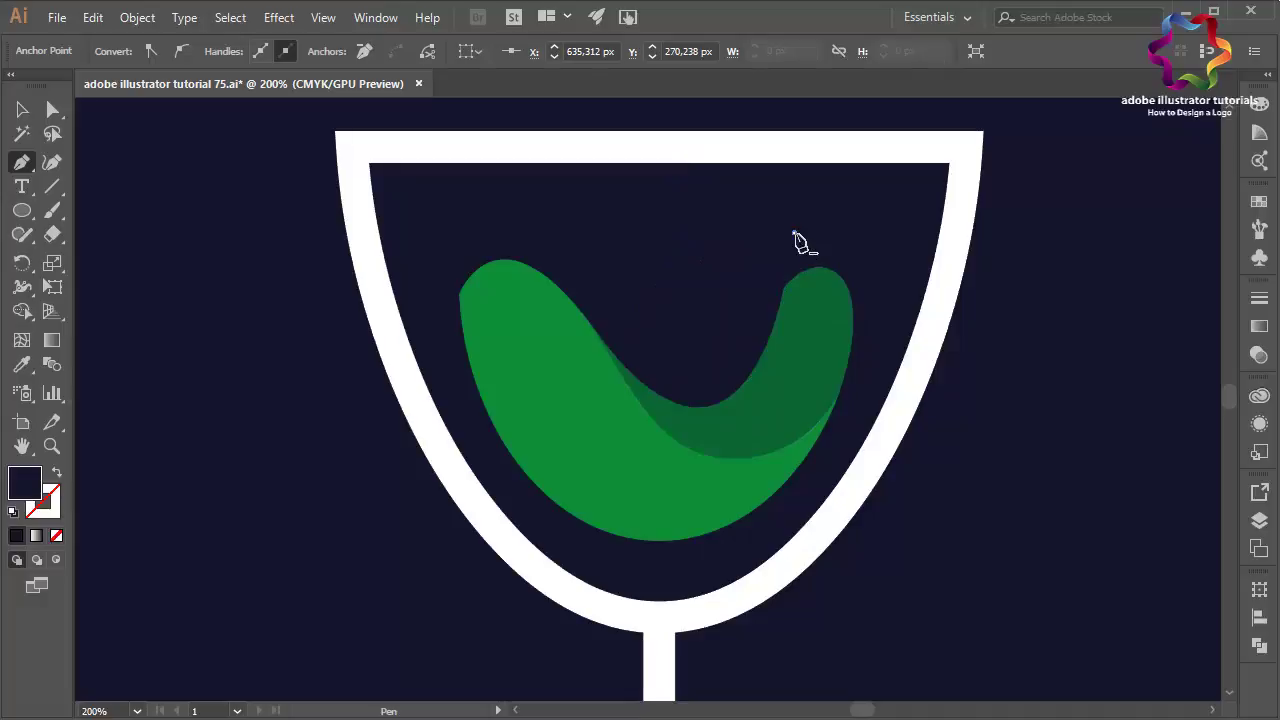
key(ctrl+z)
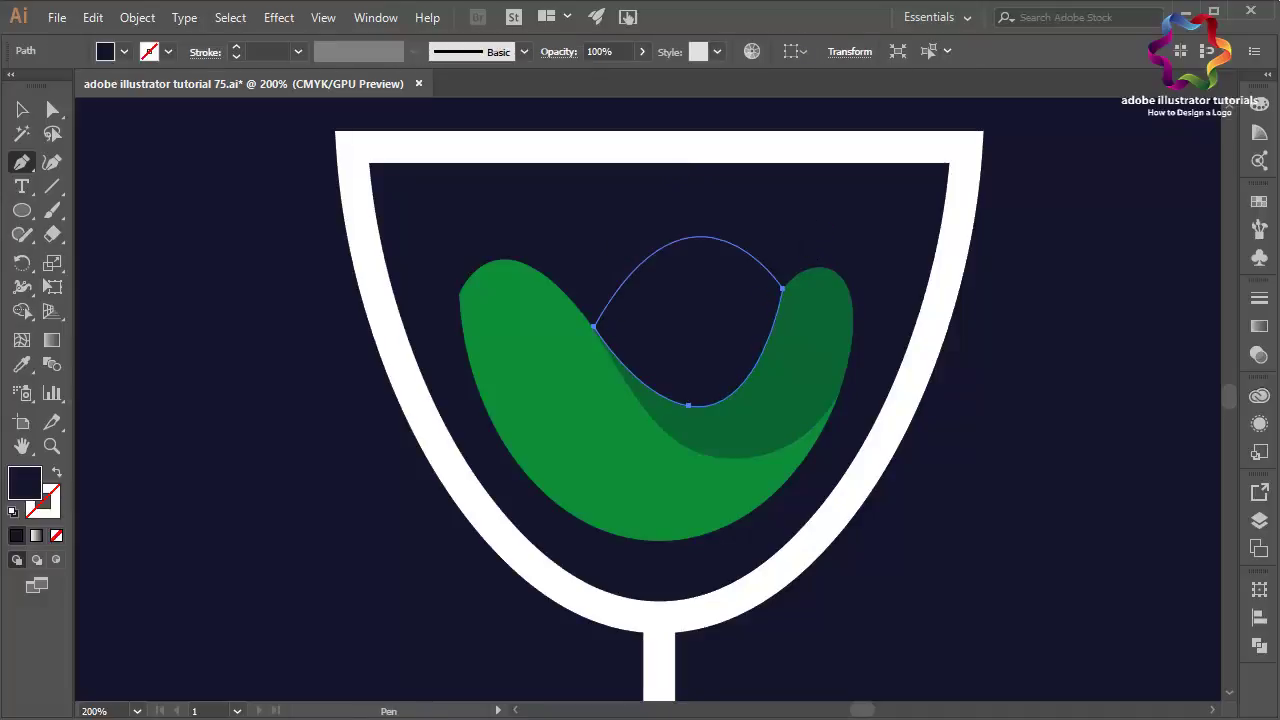
click(22, 109)
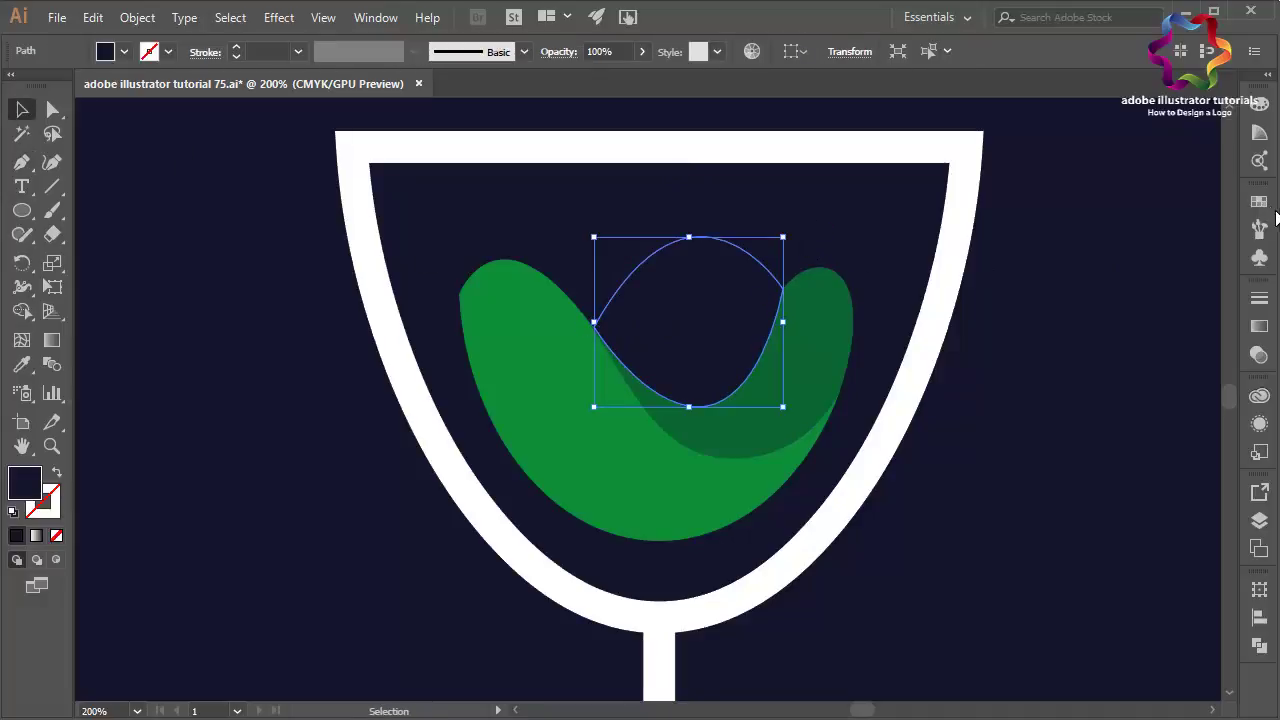
- Fill the new lens shape with the dark green swatch
click(1259, 201)
click(1053, 269)
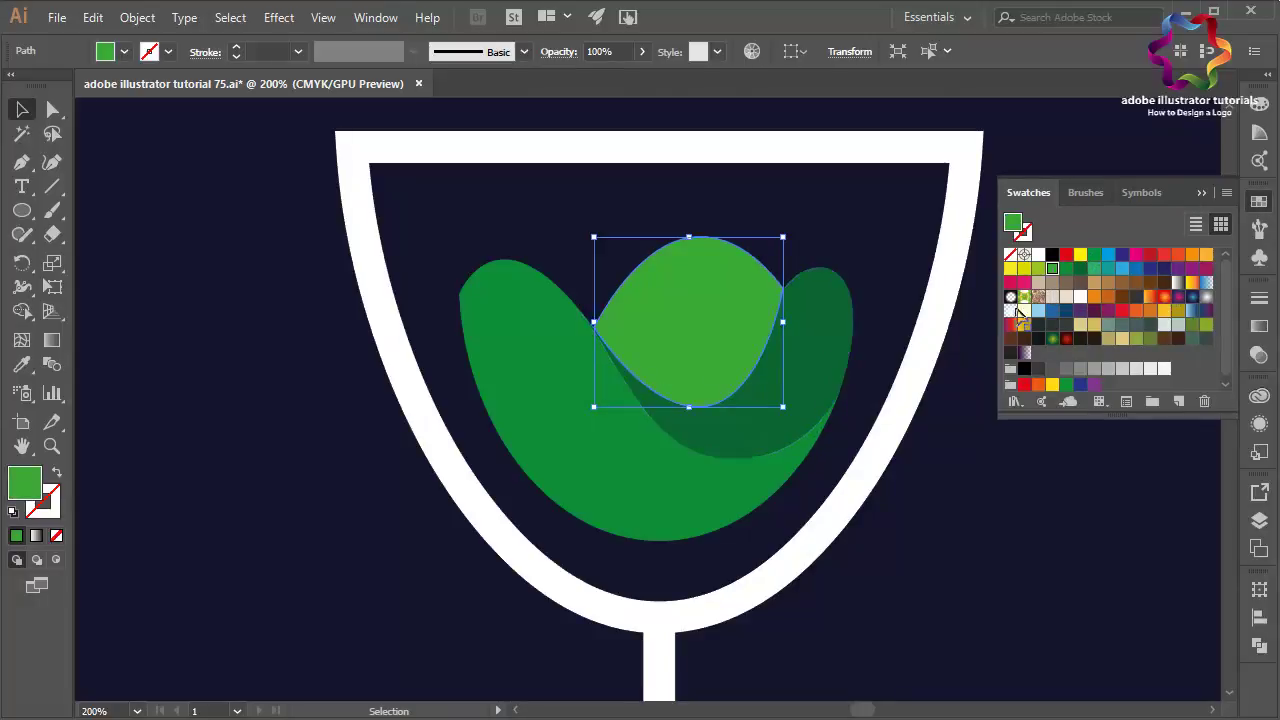
click(1080, 268)
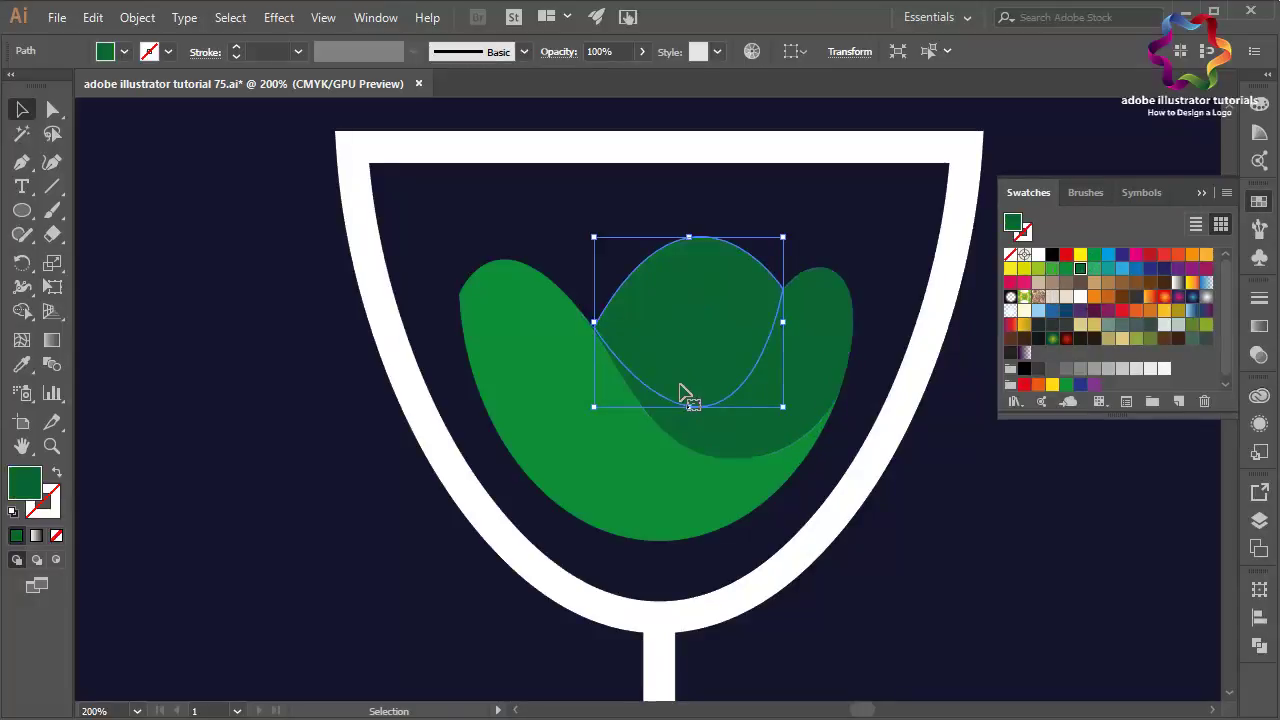
- Recolour the right-hand liquid group a brighter yellow-green using the Color Picker
click(771, 386)
click(1054, 270)
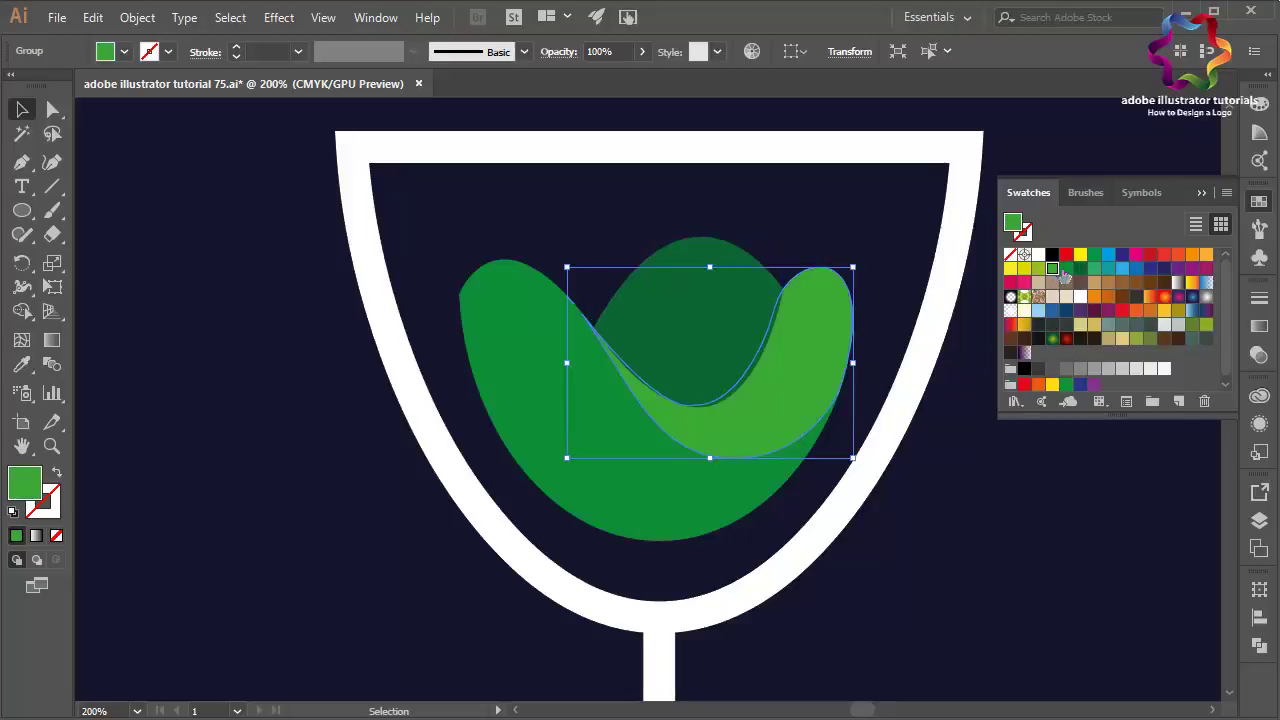
click(1038, 269)
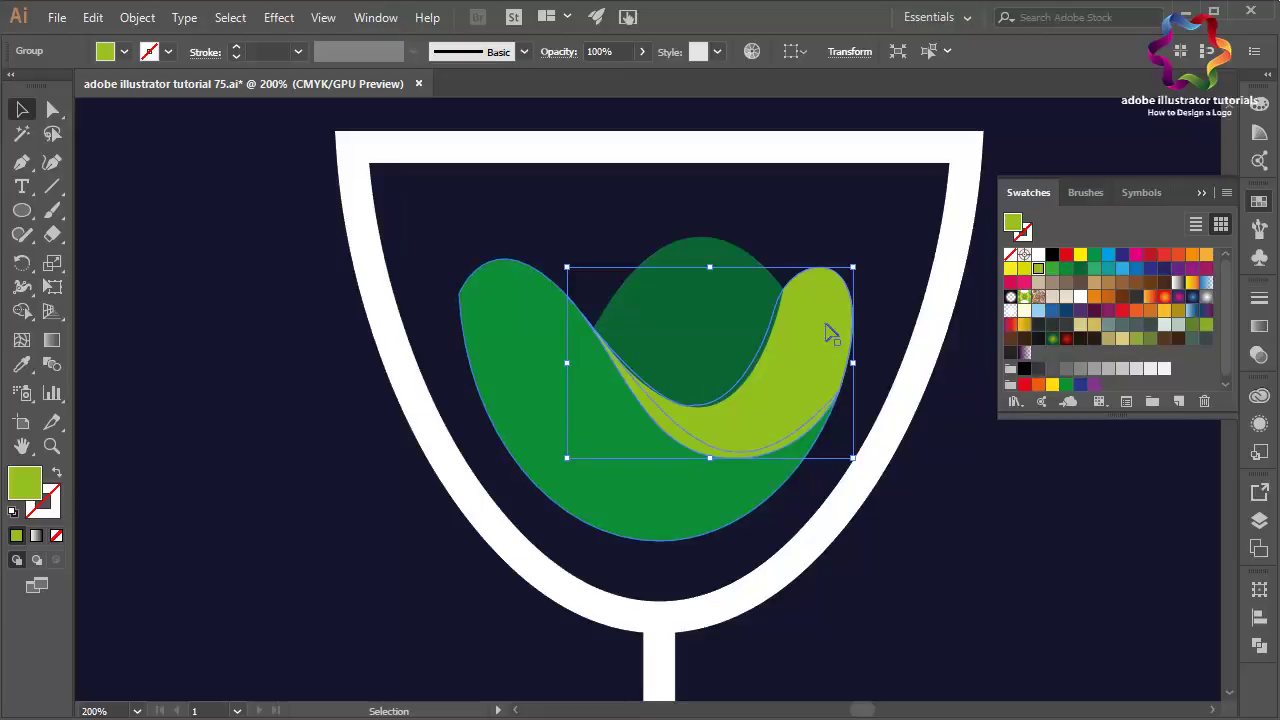
click(1064, 269)
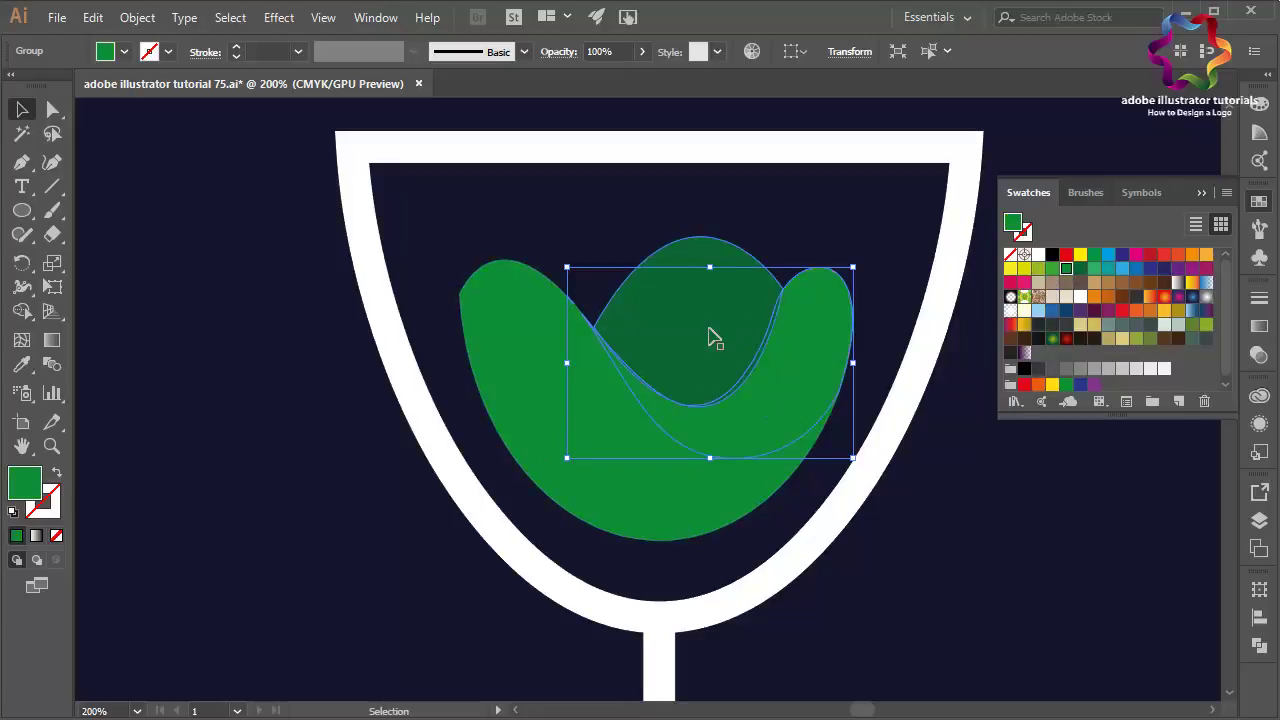
double_click(25, 483)
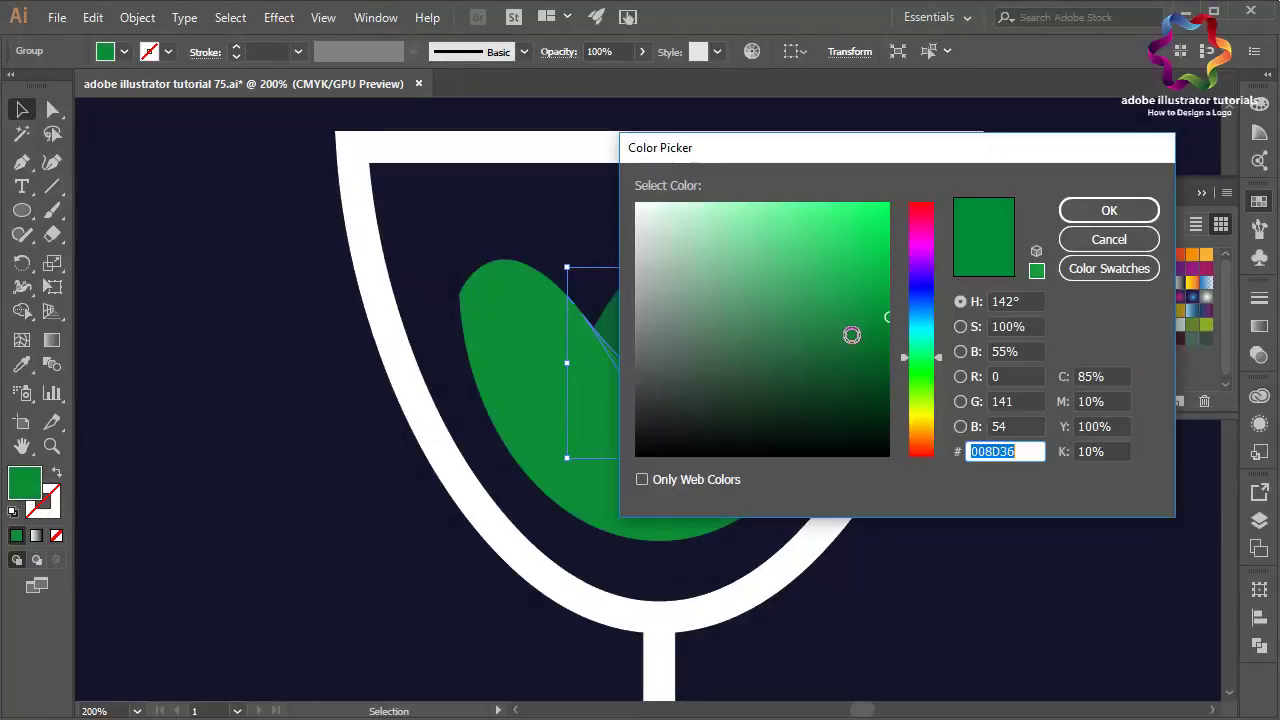
mouse_move(812, 280)
mouse_down()
mouse_move(895, 280)
mouse_move(888, 255)
mouse_up()
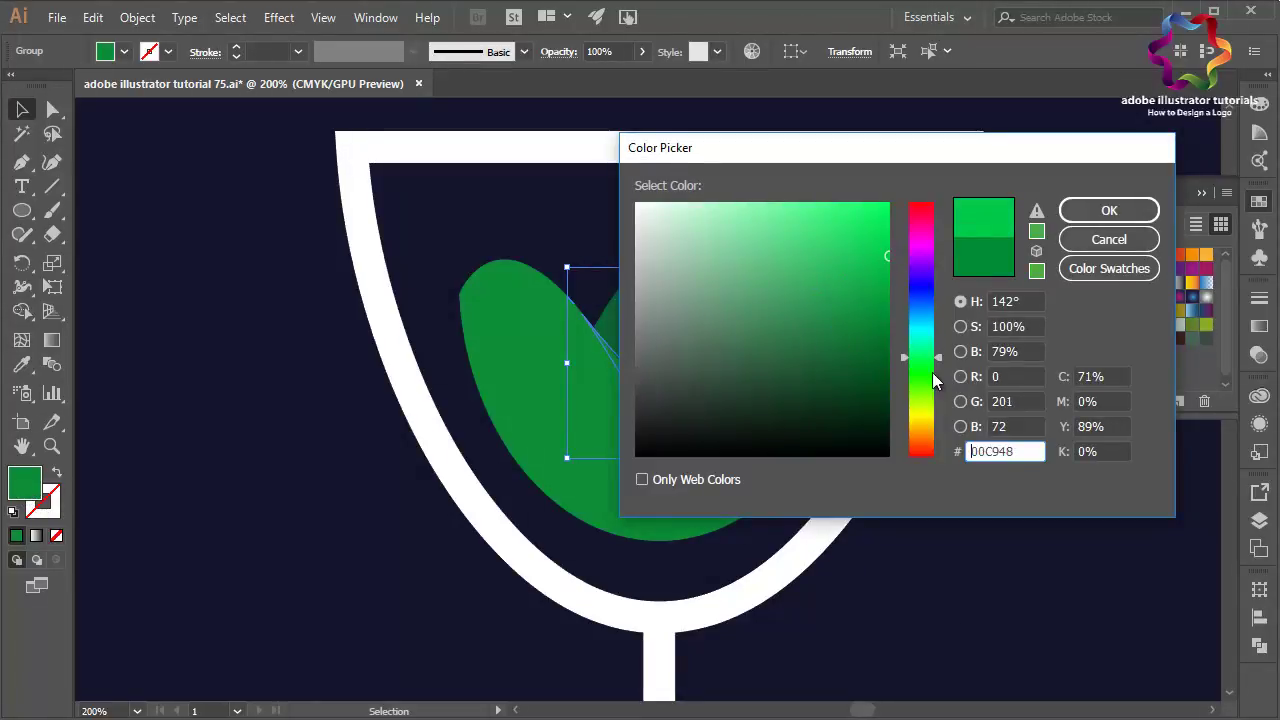
drag(924, 383, 923, 376)
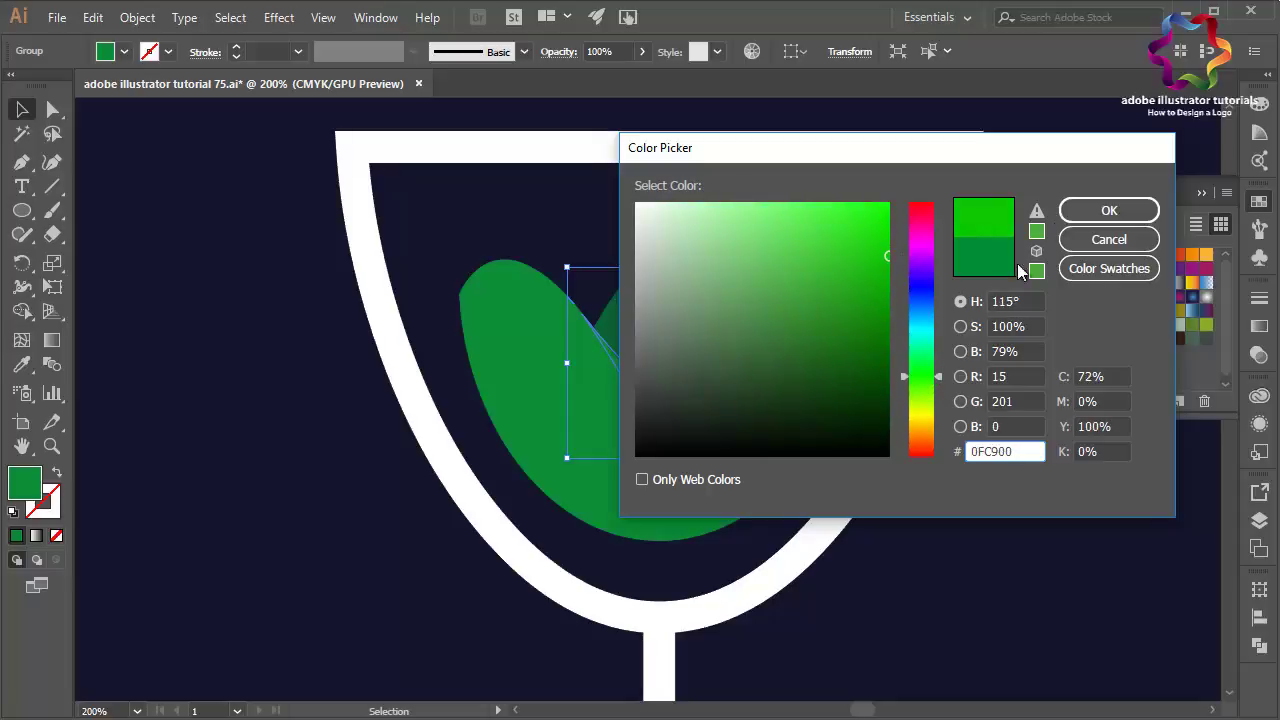
click(1077, 212)
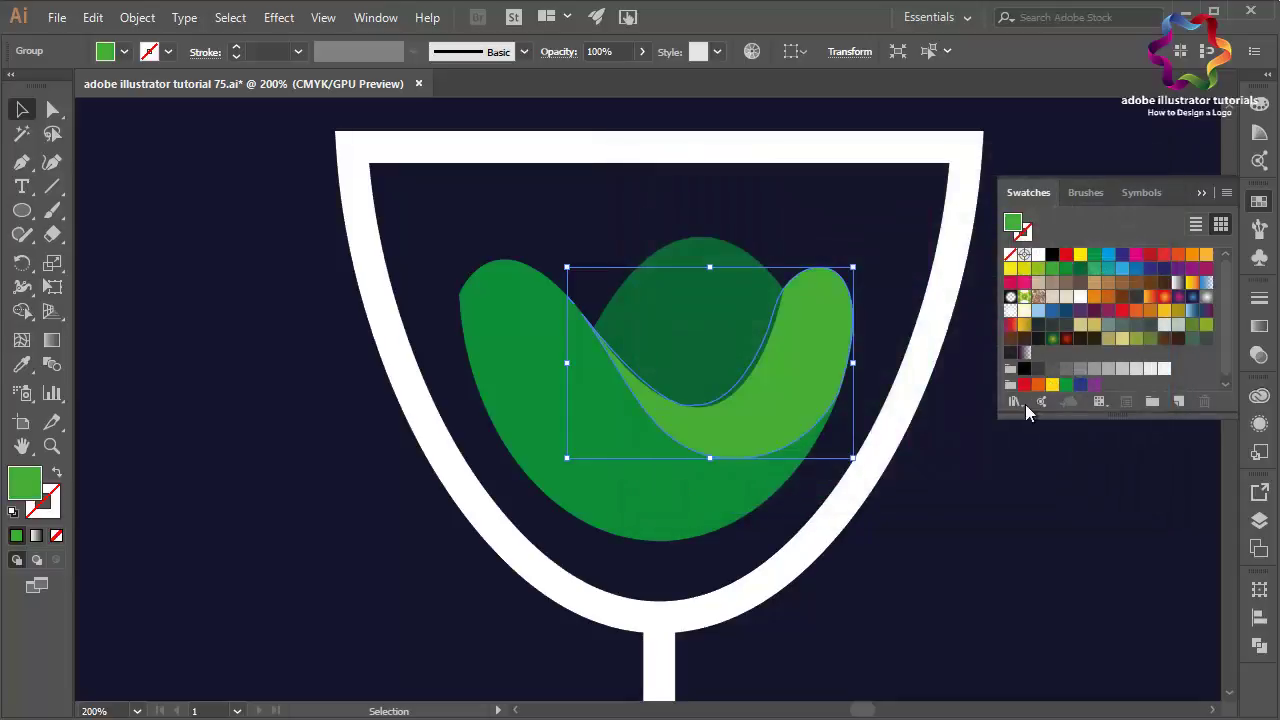
- Deselect, reselect the light green liquid group, and zoom out to see the whole glass
click(970, 480)
key(ctrl+minus)
click(757, 228)
click(757, 228)
key(ctrl)
key(ctrl+minus)
key(ctrl+minus)
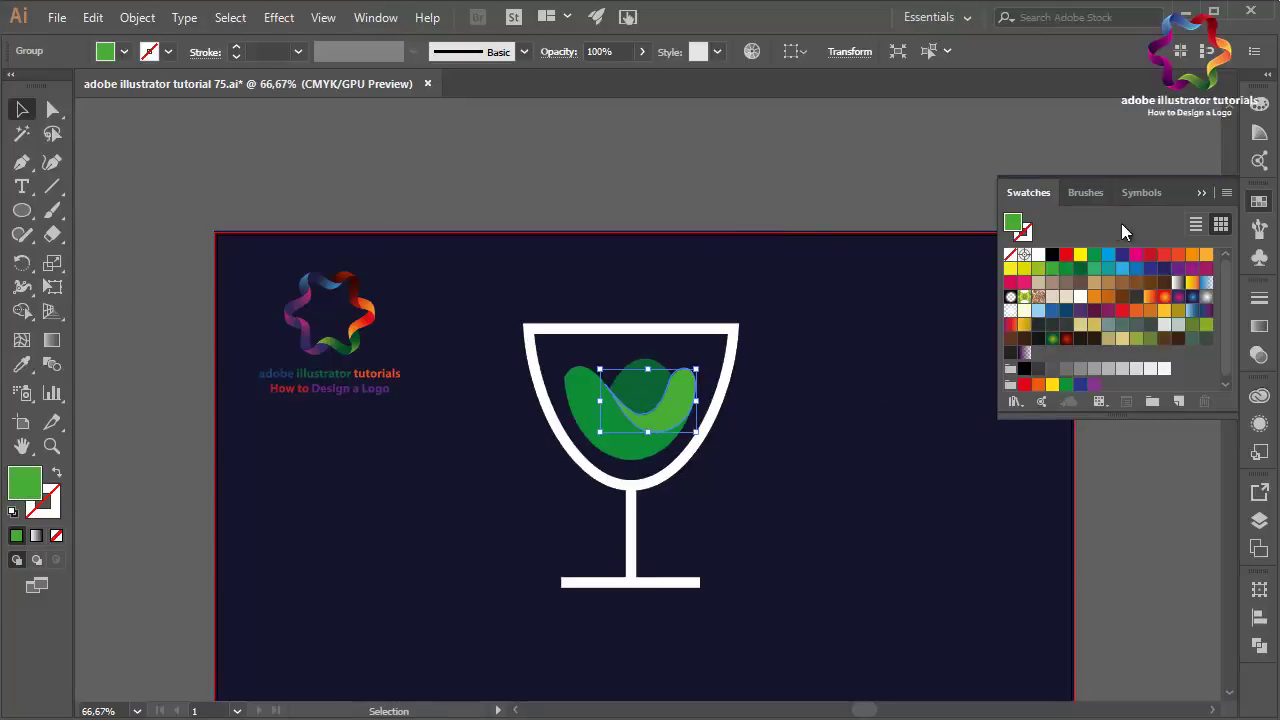
- Draw a small solid white circle with no stroke on the base bar's left end
click(1202, 196)
click(1107, 217)
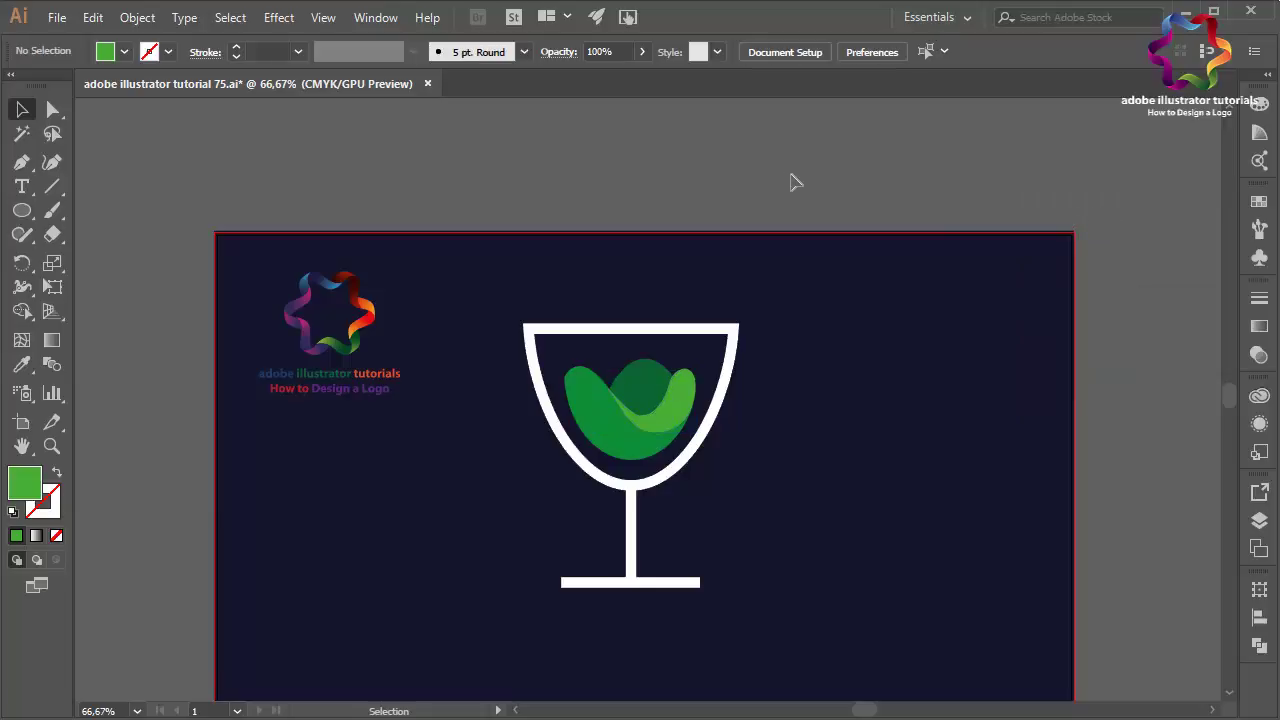
click(703, 592)
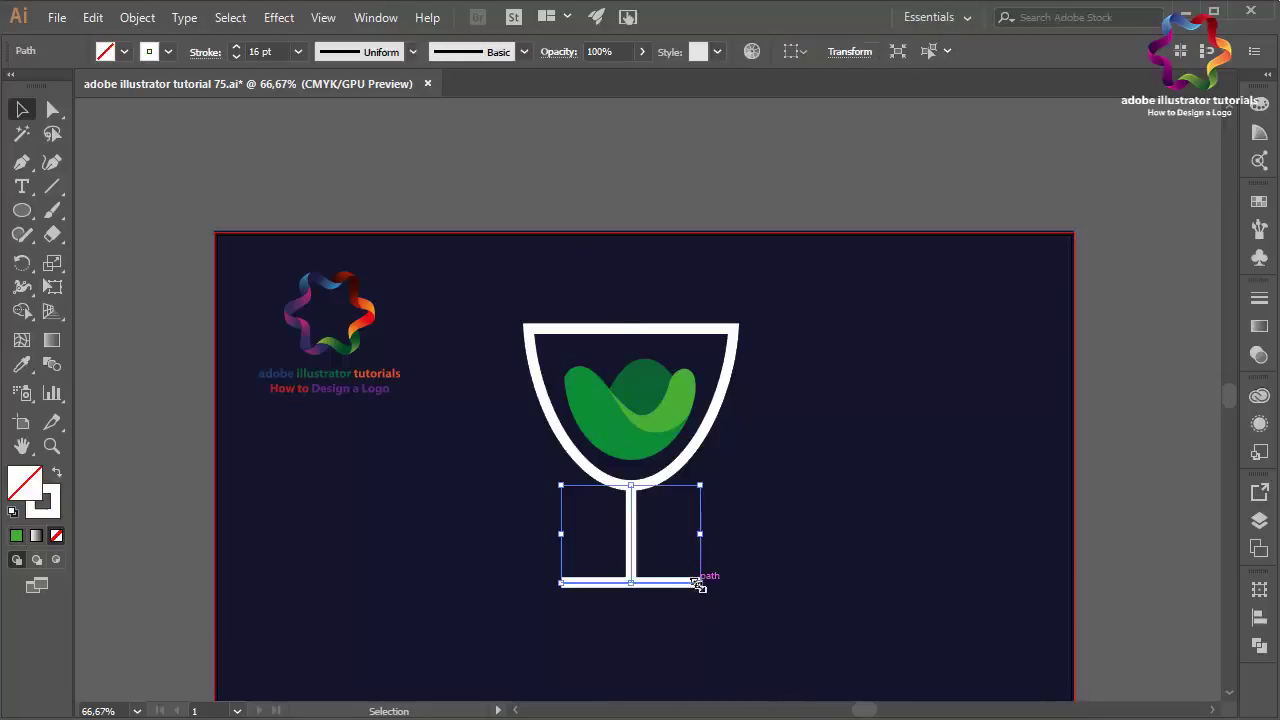
key(ctrl+plus)
key(ctrl+plus)
key(ctrl+plus)
key(v)
scroll(957, 626, down, 2)
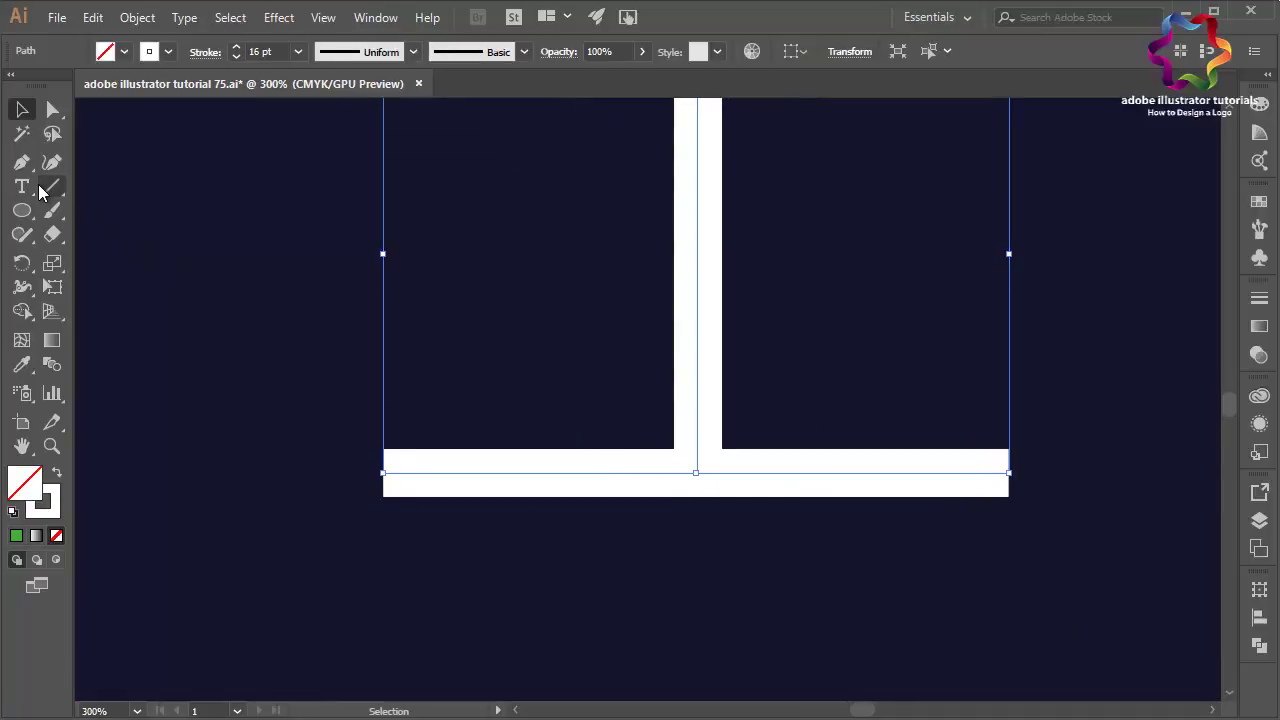
click(22, 211)
drag(431, 357, 449, 375)
click(16, 114)
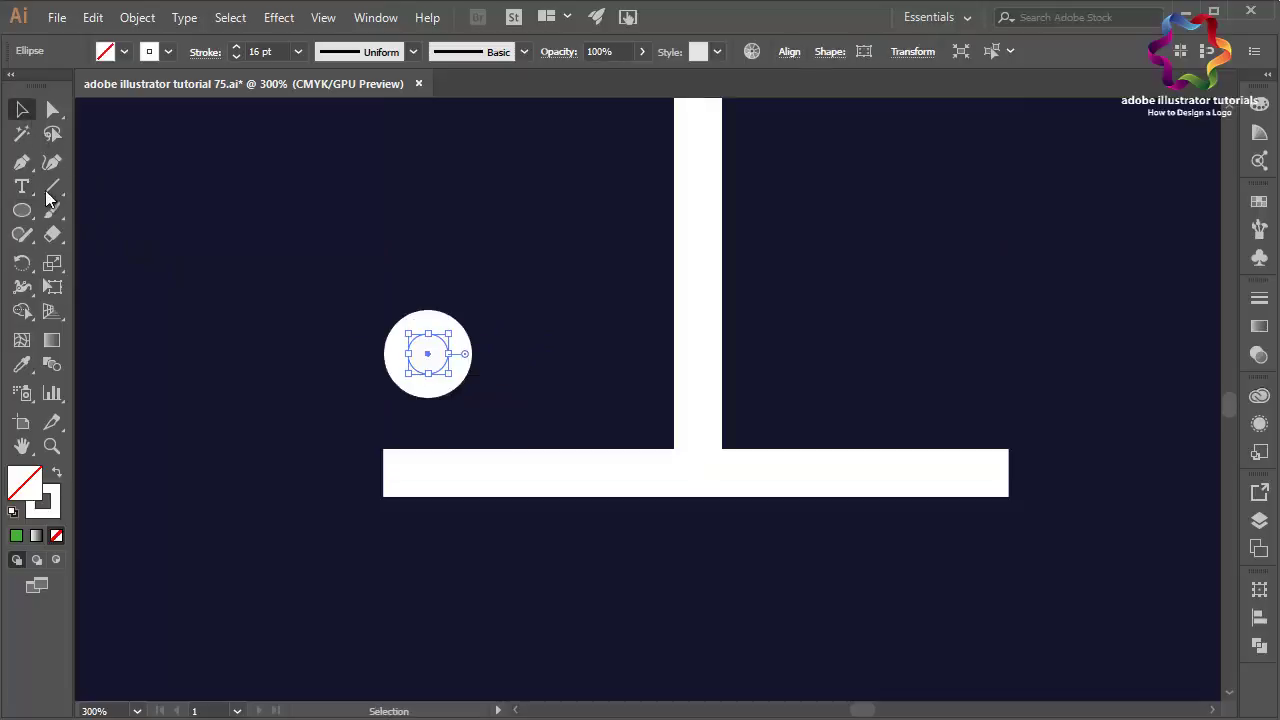
click(57, 475)
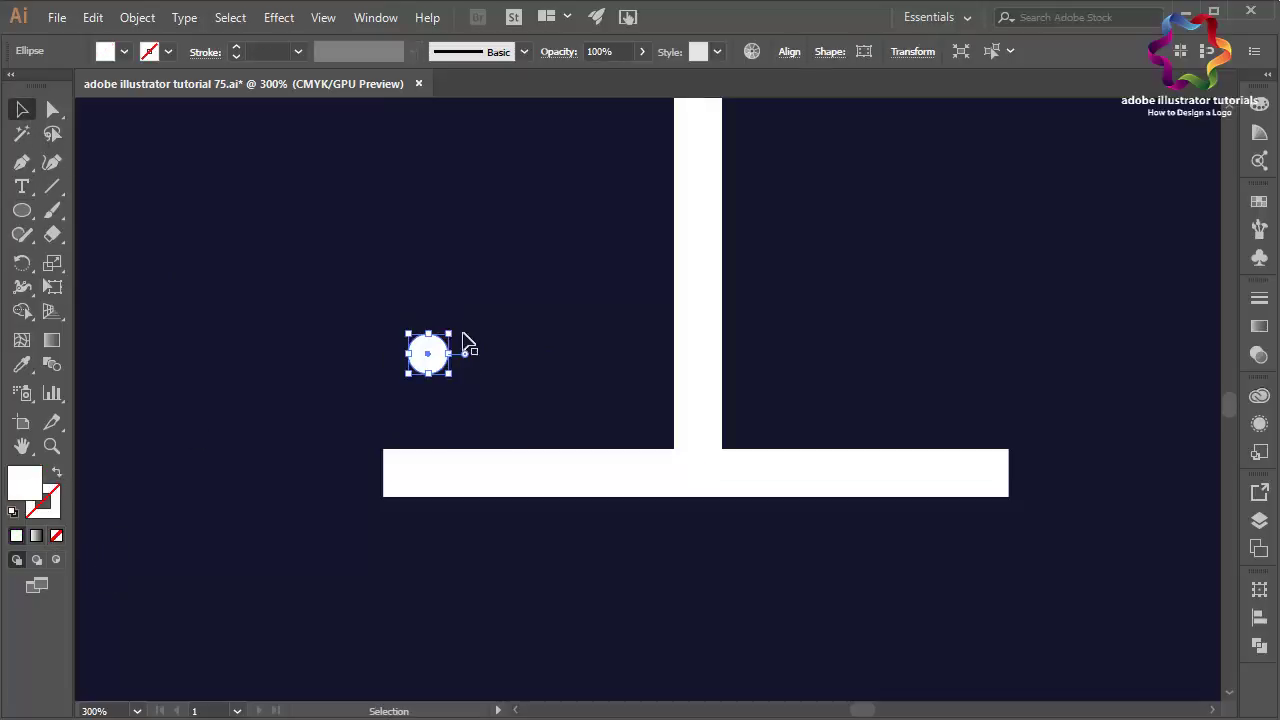
drag(425, 372, 358, 473)
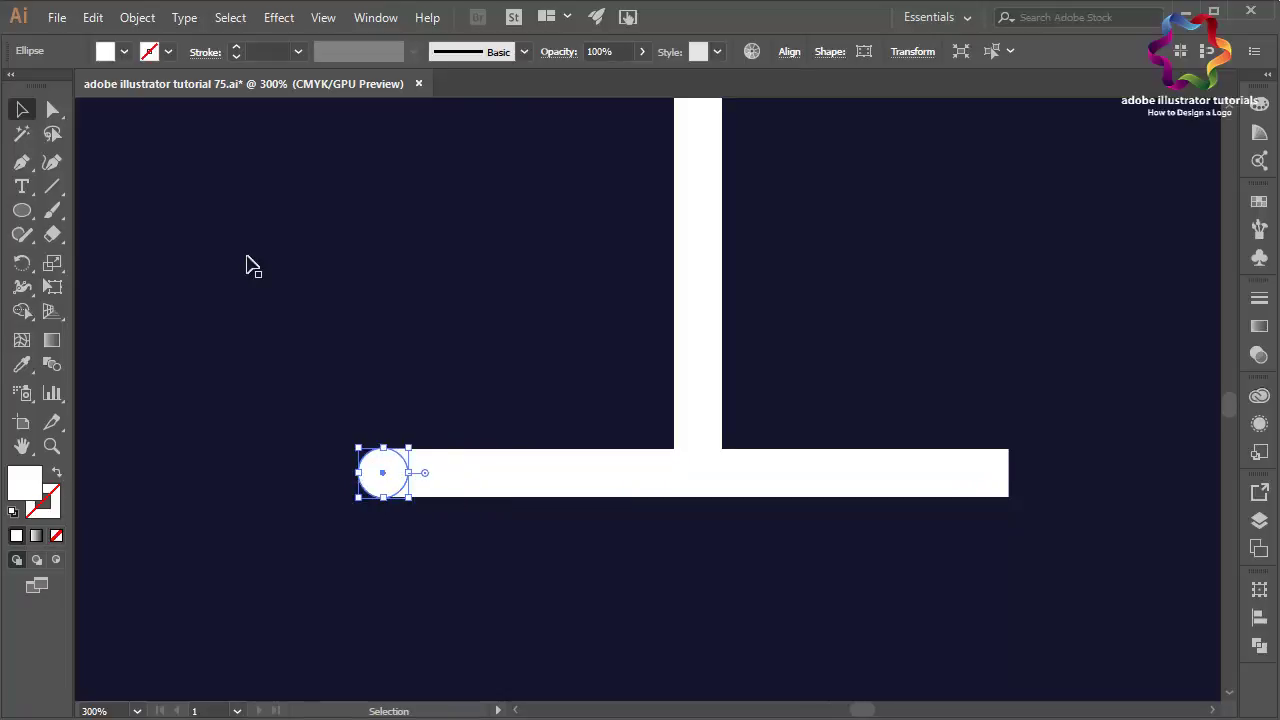
- Copy the circle, Paste in Front, and move the copy to the bar's right end
click(84, 18)
click(132, 117)
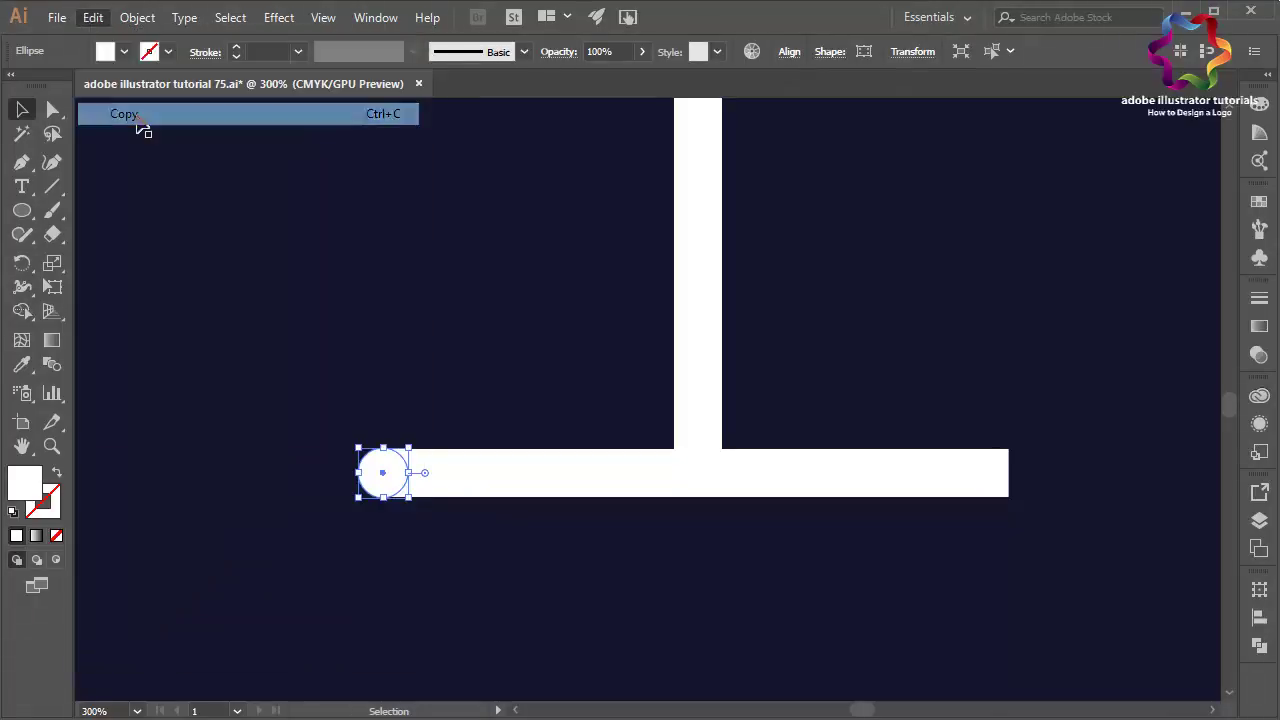
click(124, 20)
mouse_move(93, 19)
click(128, 157)
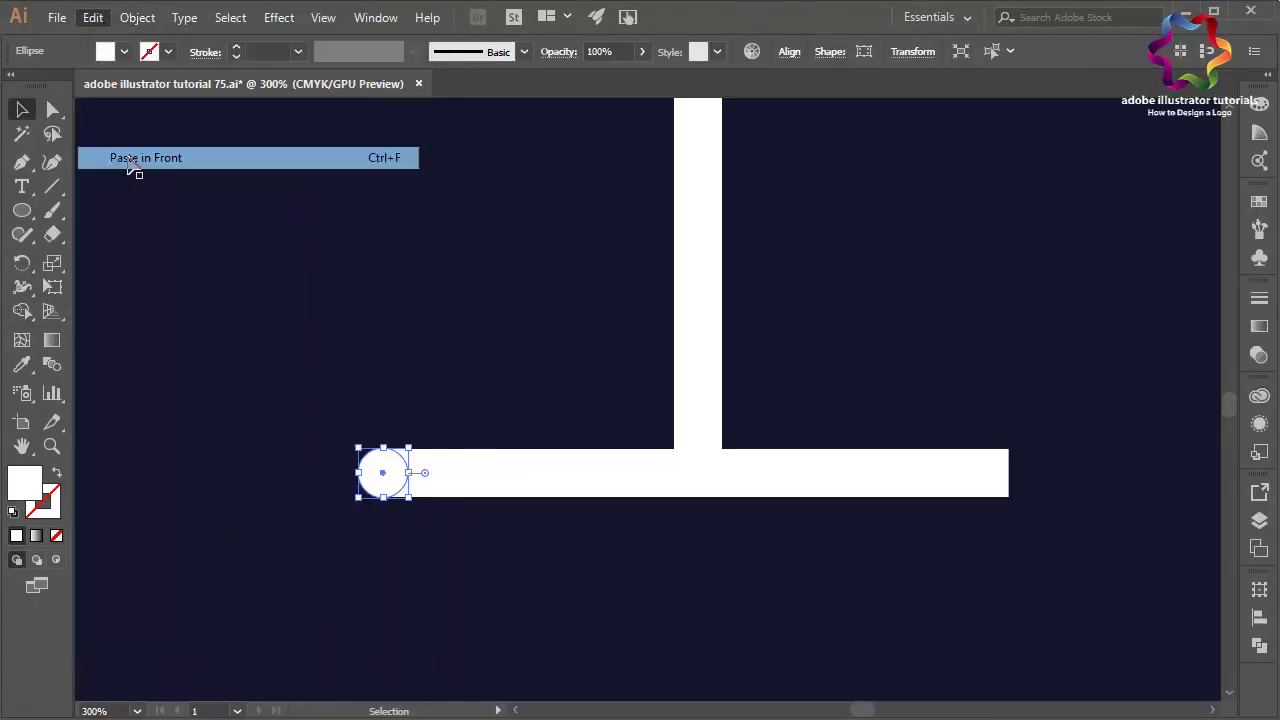
drag(404, 482, 1029, 482)
click(968, 346)
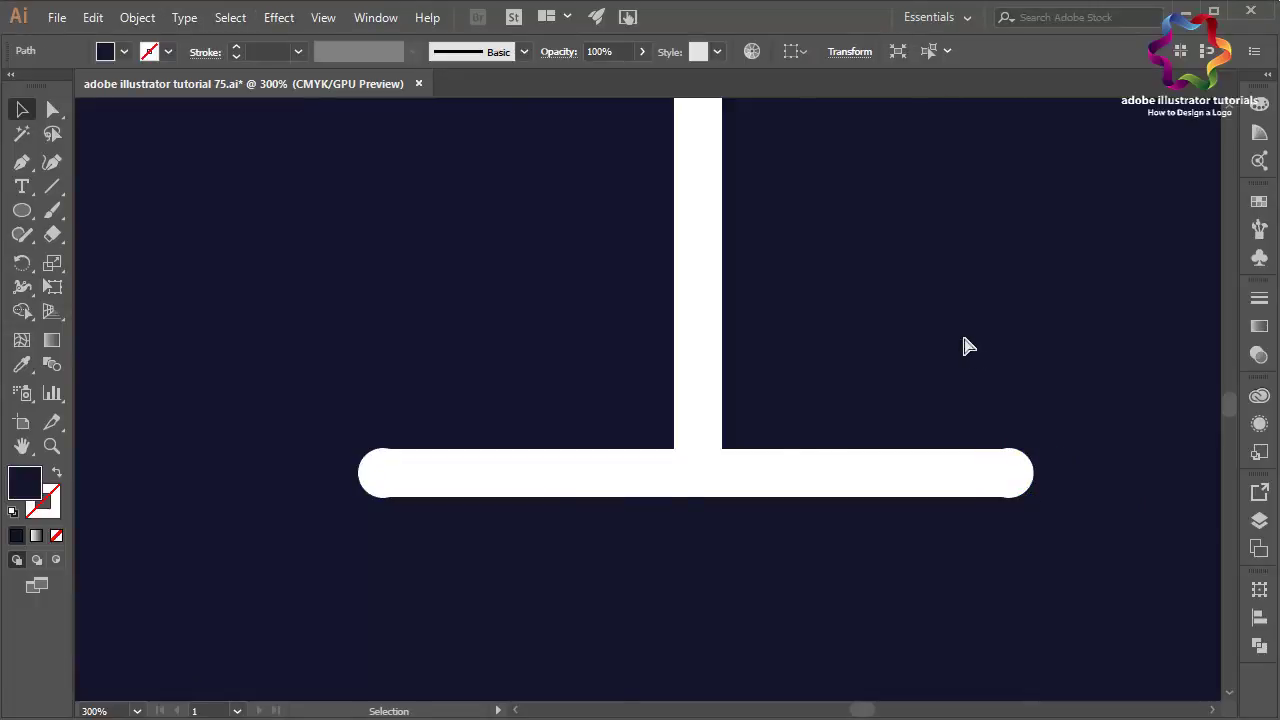
key(ctrl+minus)
key(ctrl+minus)
key(ctrl+minus)
key(ctrl+minus)
key(ctrl+minus)
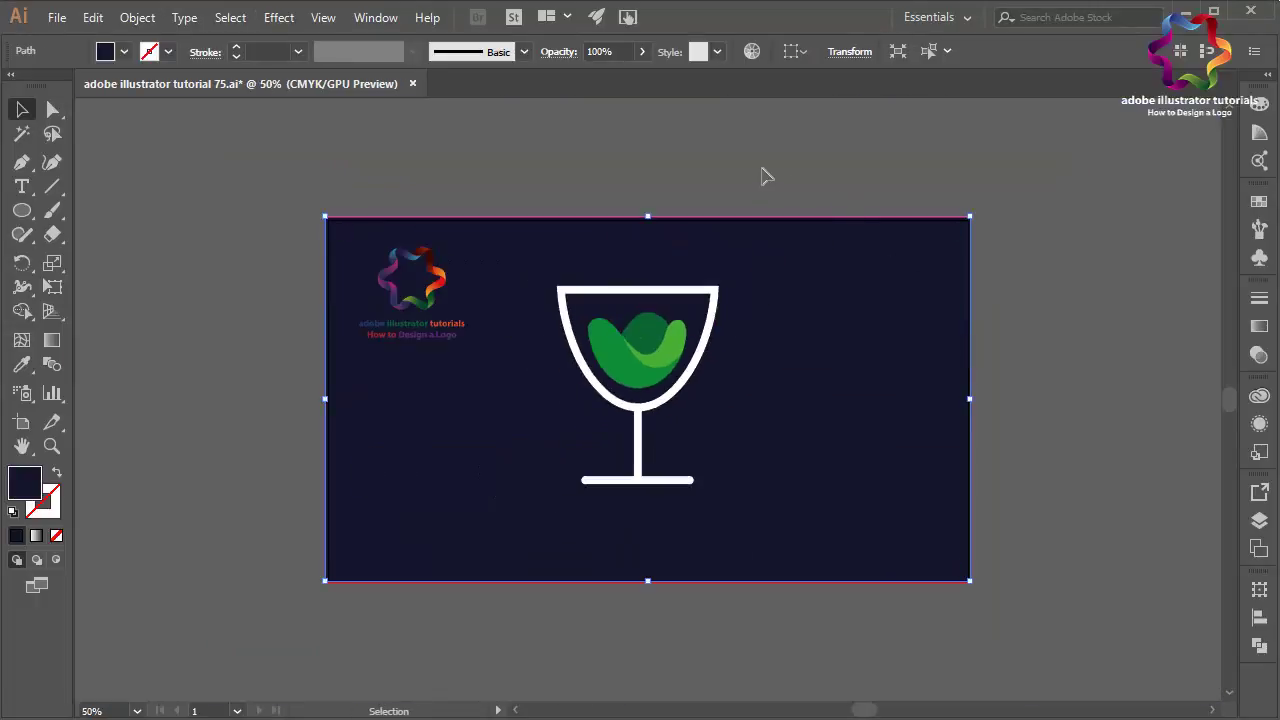
- Group everything except the background and nudge the glass group slightly lower
key(ctrl+a)
shift+click(543, 514)
right_click(759, 331)
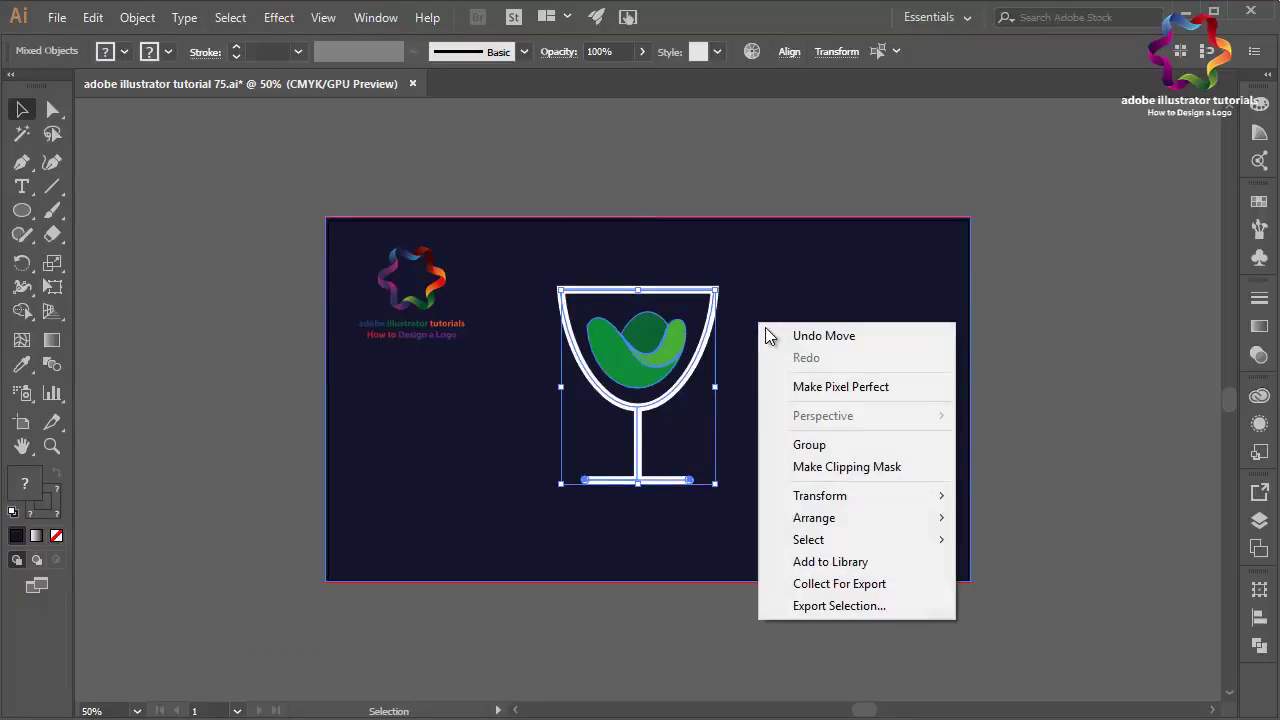
click(834, 446)
mouse_move(649, 386)
mouse_down()
mouse_move(652, 372)
mouse_move(646, 406)
mouse_up()
key(ctrl+1)
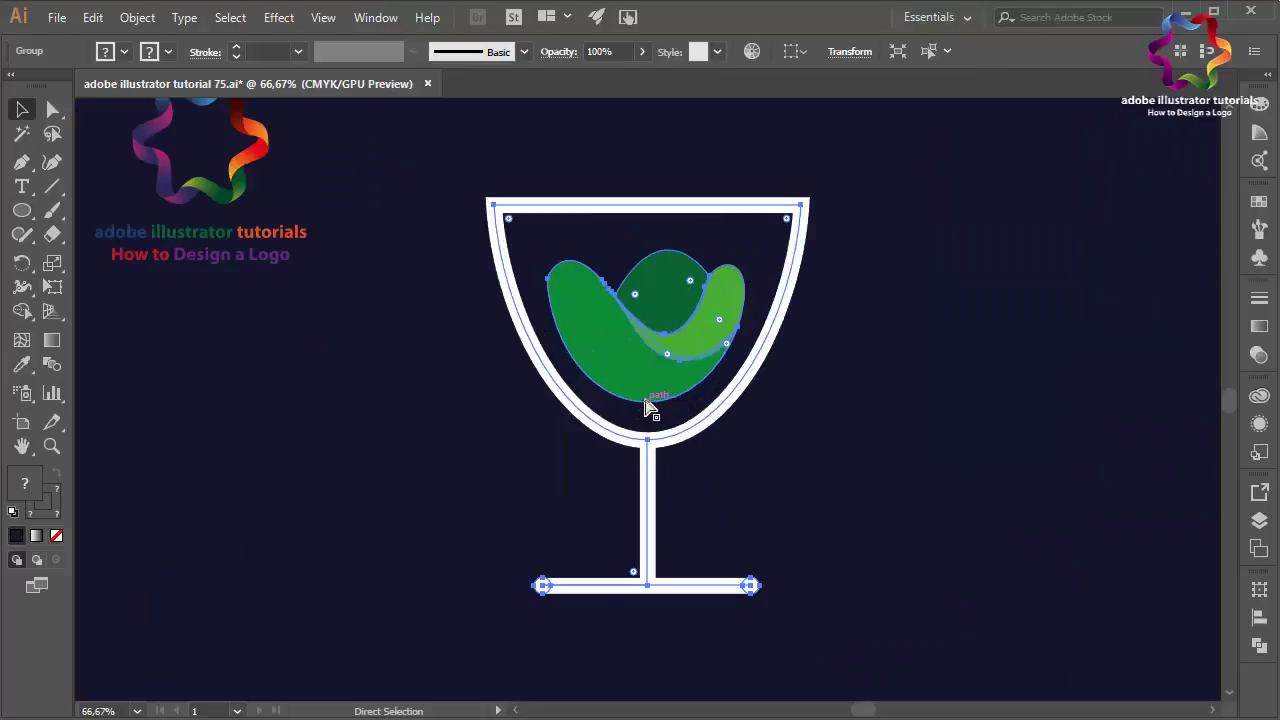